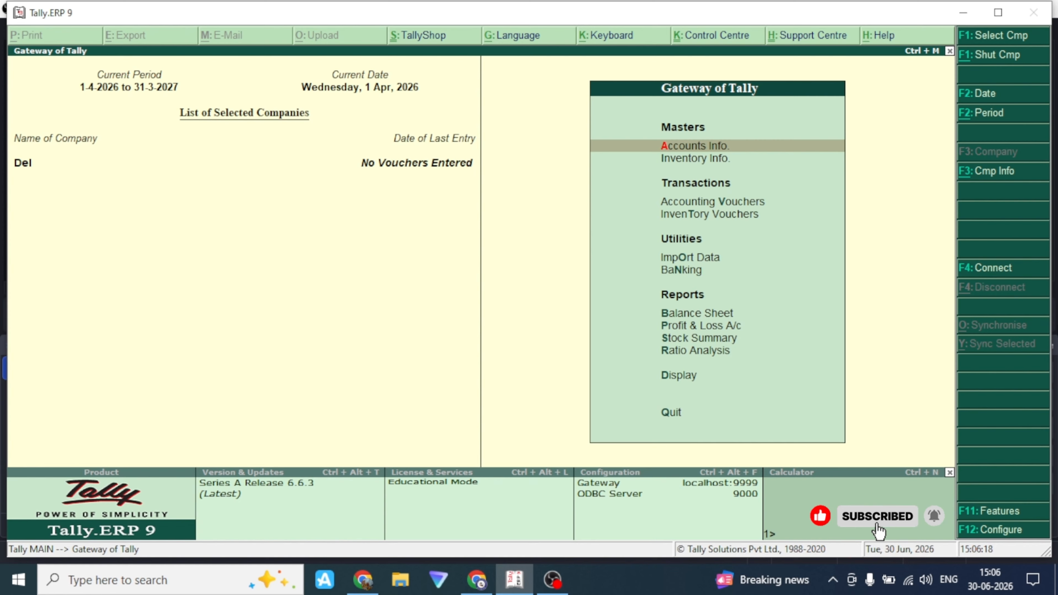
Step: Enable purchase order processing in the company's inventory features
key(F11)
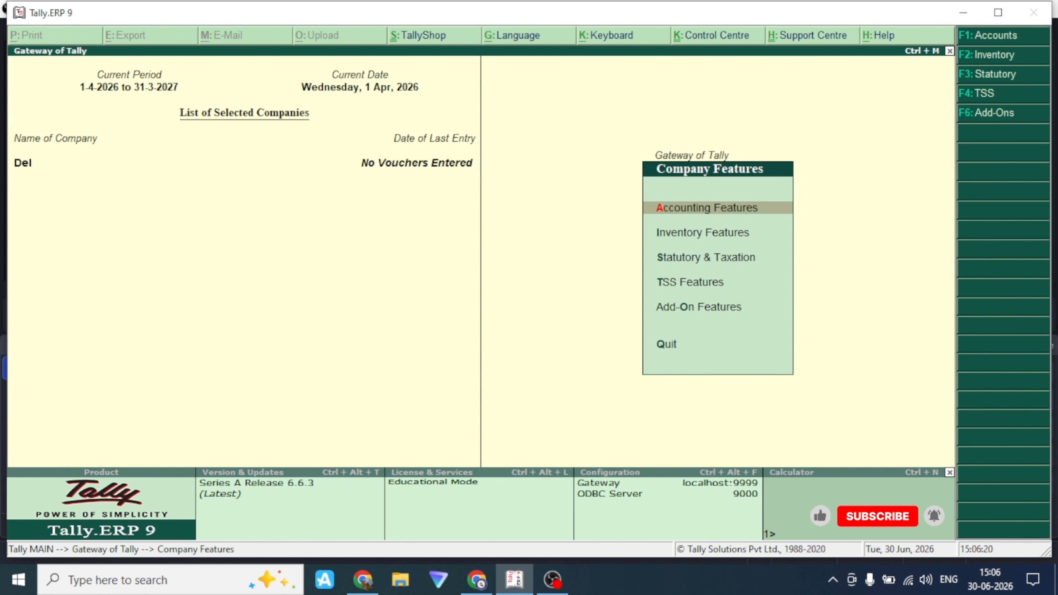
key(F2)
key(Return)
key(Return)
key(Return)
key(Return)
key(Return)
key(Return)
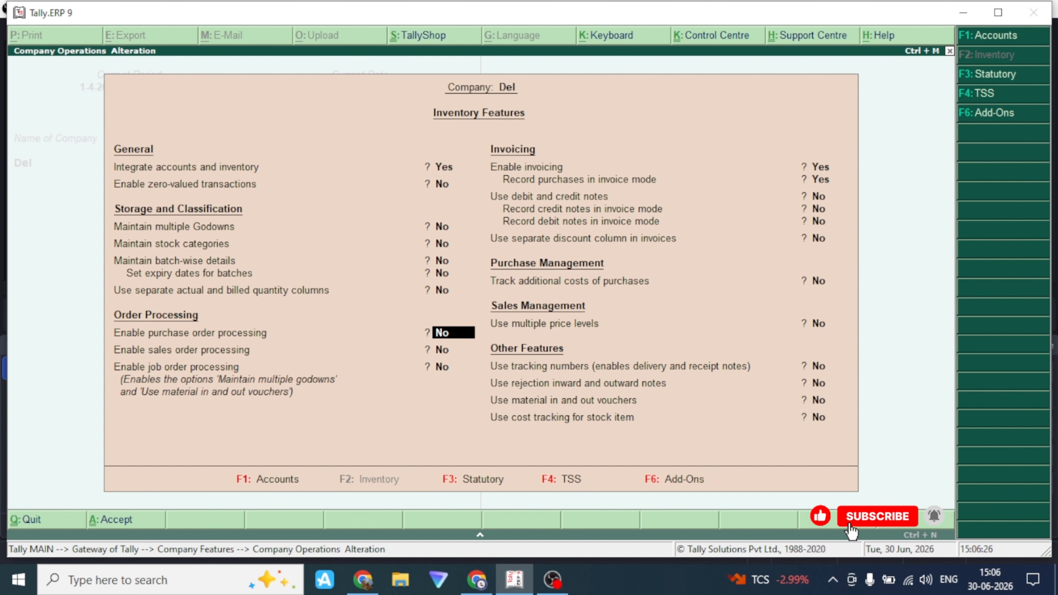
text(y)
key(Return)
Step: Enable tracking numbers for delivery and receipt notes, then save the inventory features and return to the Gateway of Tally
key(Return)
key(Return)
key(Return)
key(Return)
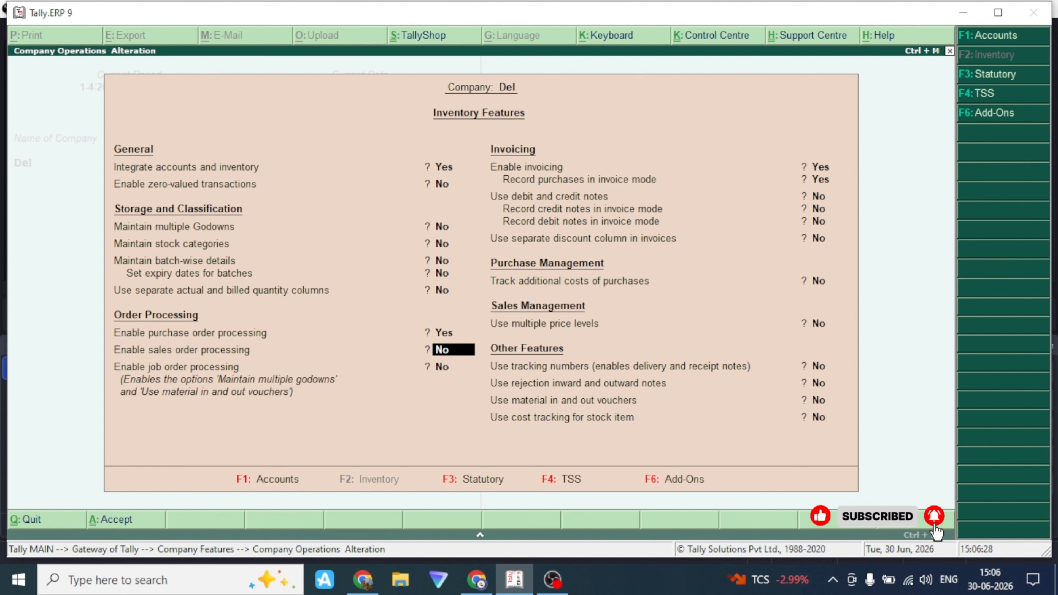
key(Return)
key(Return)
key(Return)
key(Return)
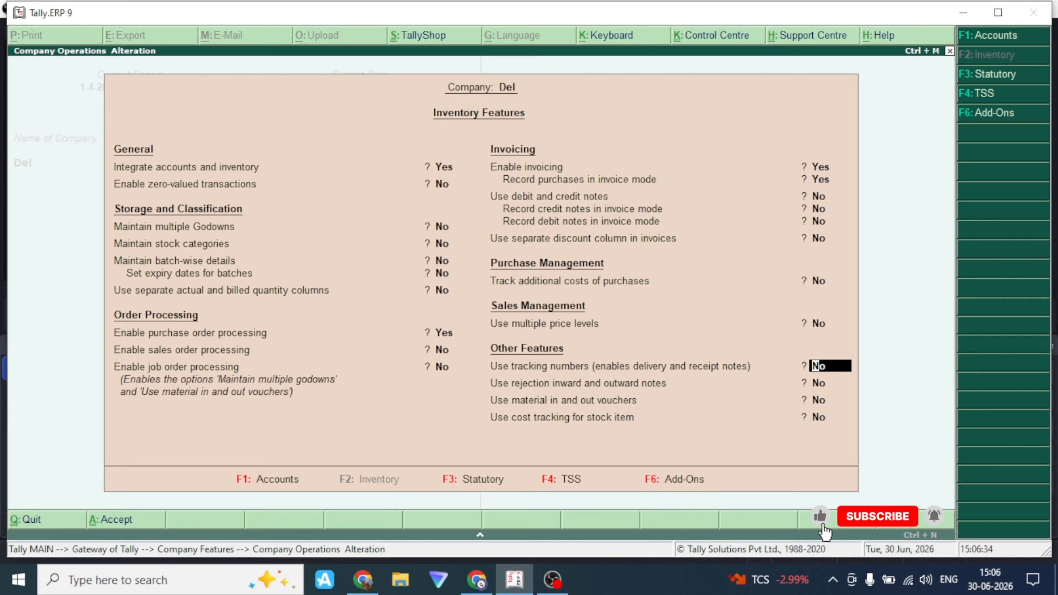
text(y)
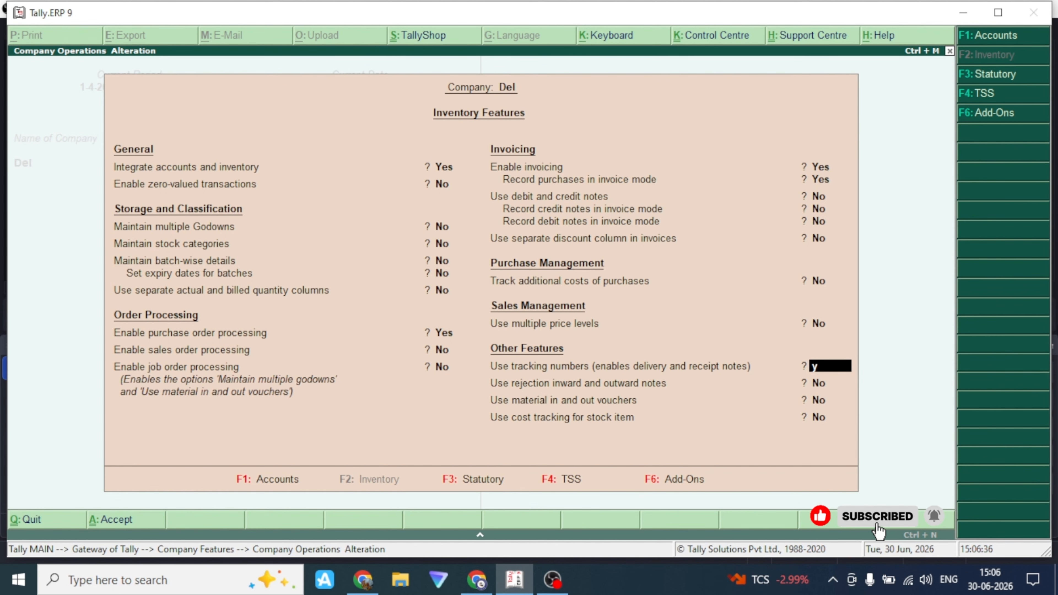
key(Return)
key(ctrl+a)
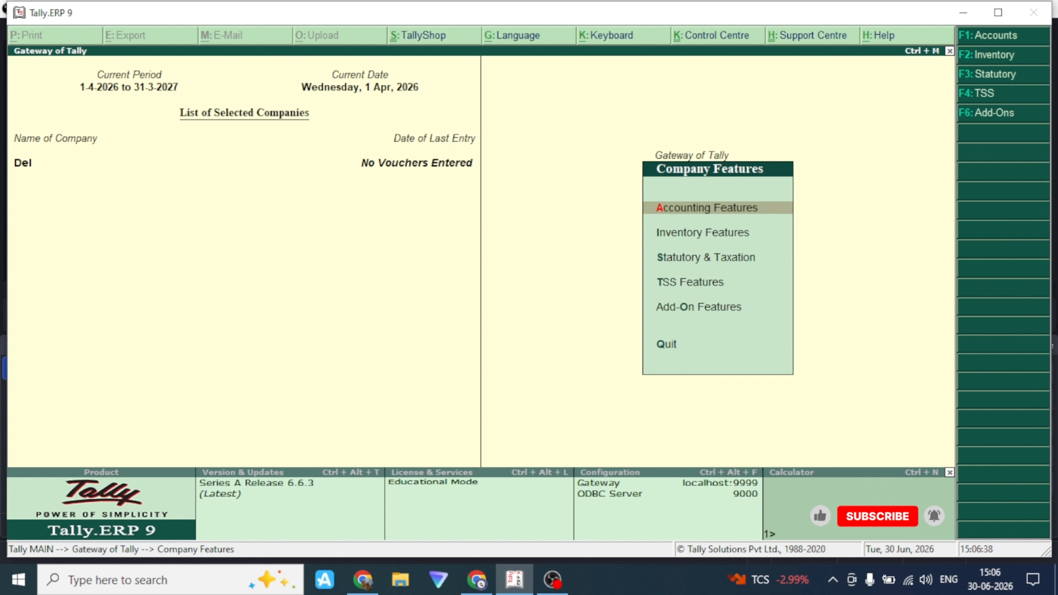
key(Escape)
key(Escape)
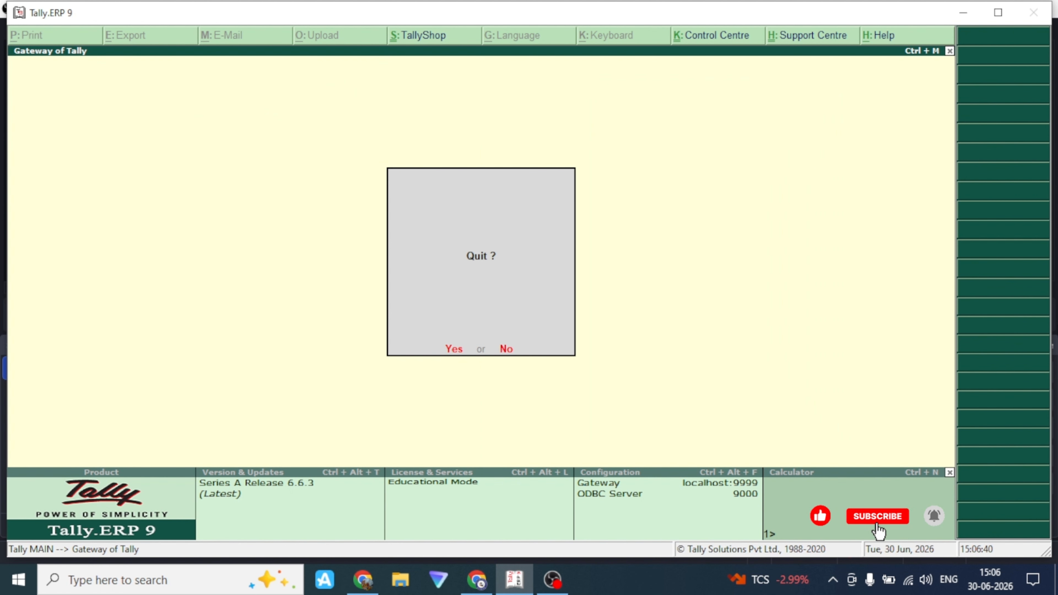
key(Escape)
Step: Create a single ledger with the supplier's name under the Sundry Creditors group and save it
key(Return)
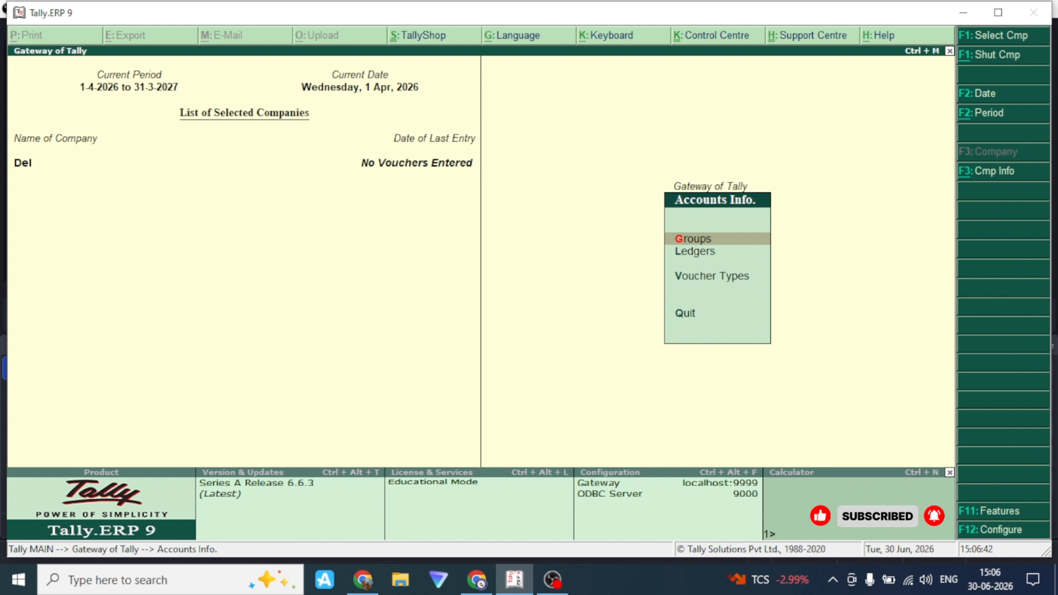
key(Down)
key(Return)
key(Return)
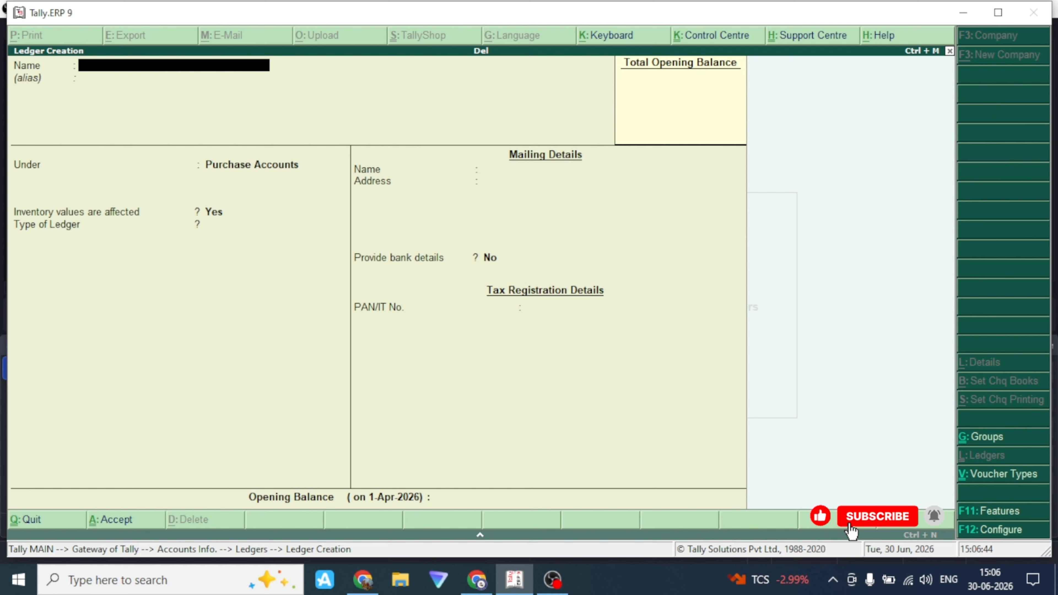
text(Ram)
key(Return)
key(Return)
text(S)
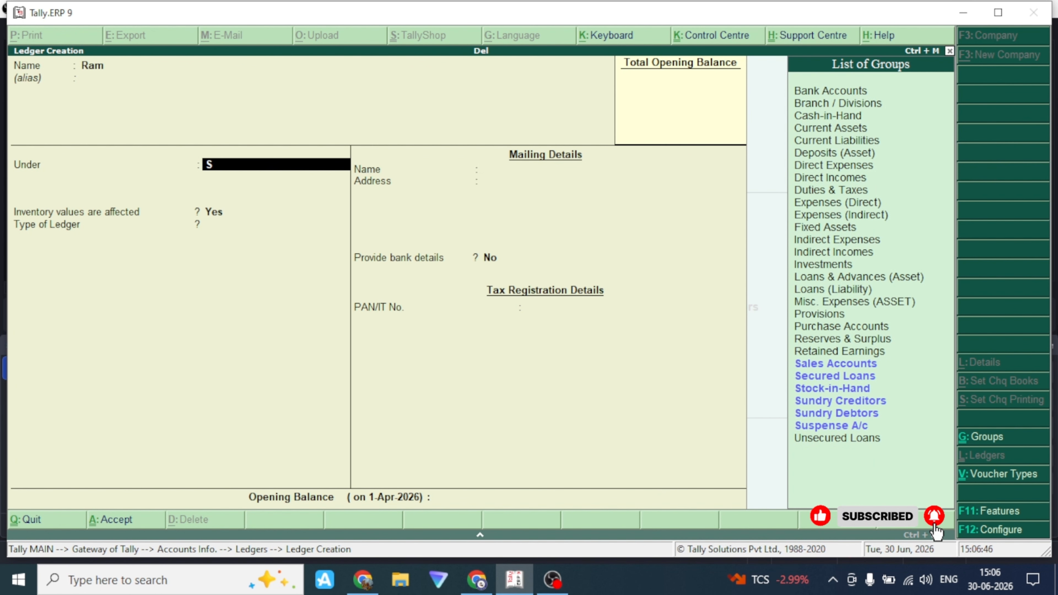
text(u)
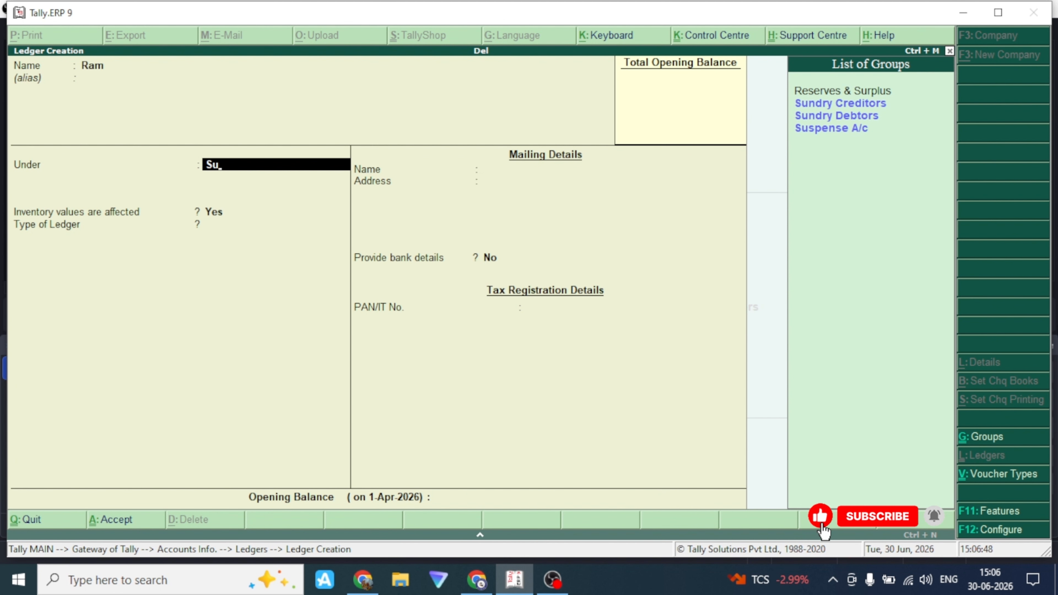
key(Down)
key(Return)
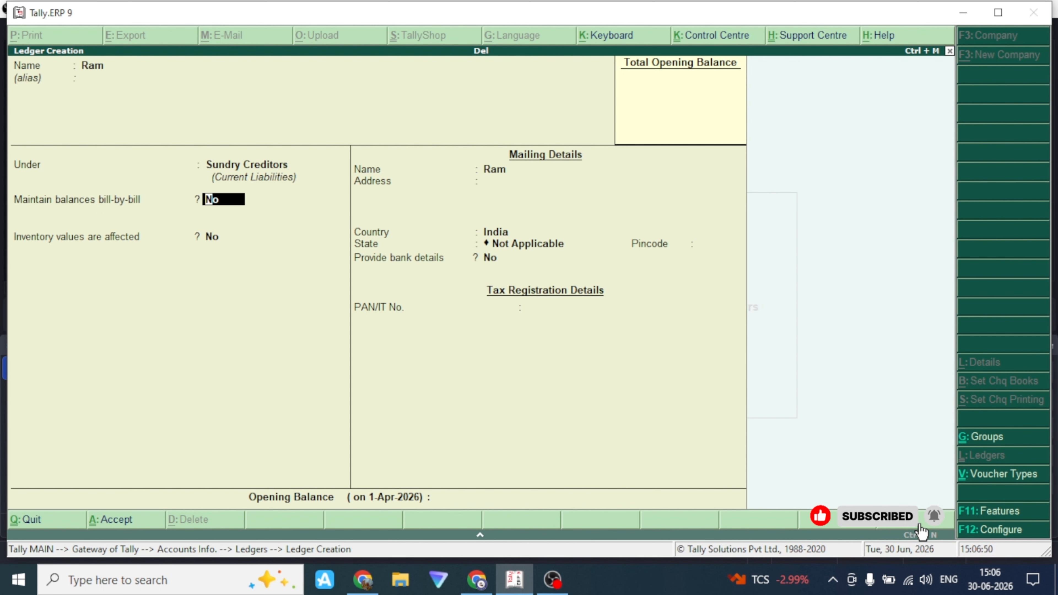
key(ctrl+a)
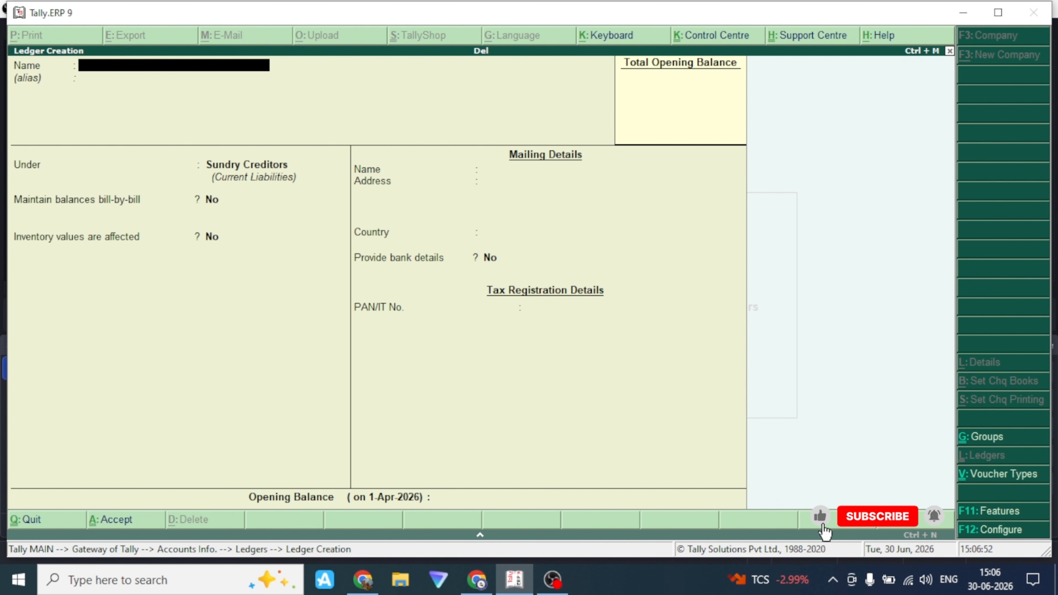
Step: Create a ledger named Purchase under Purchase Accounts, save it and return to the Gateway of Tally
text(Purchase)
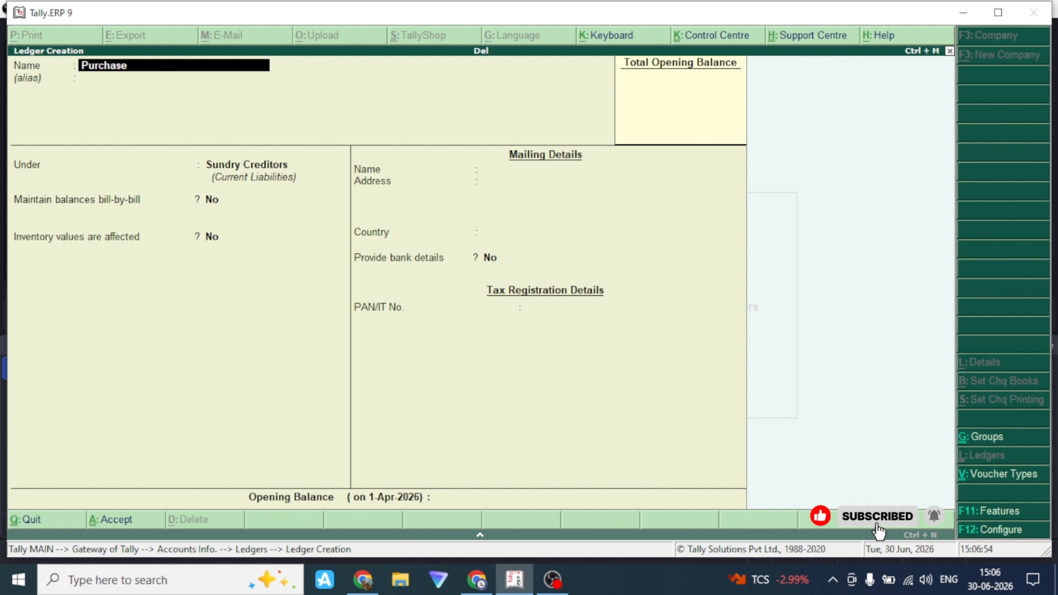
key(Return)
text(Pur)
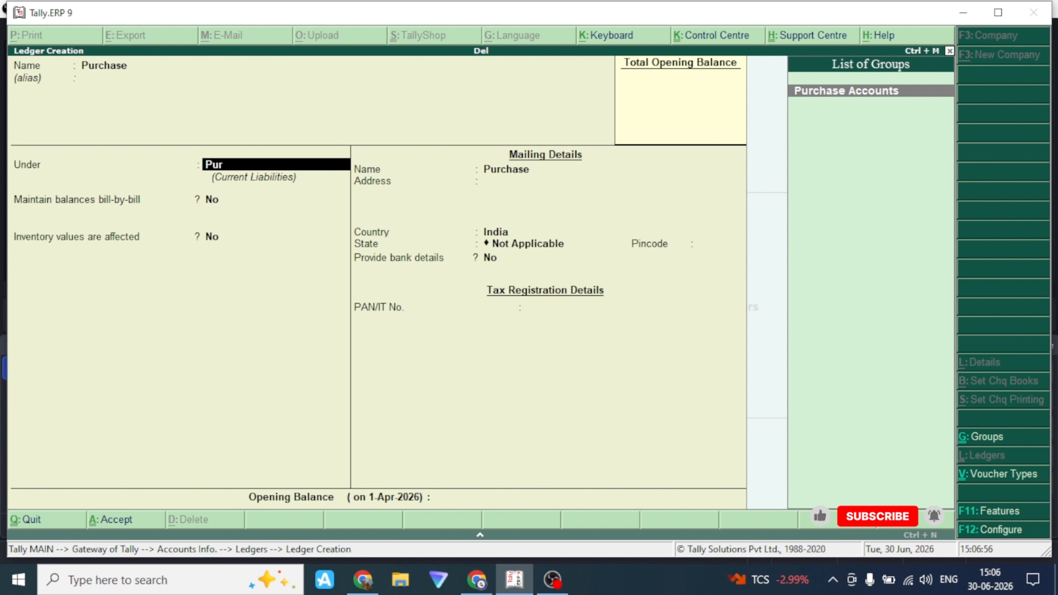
key(Return)
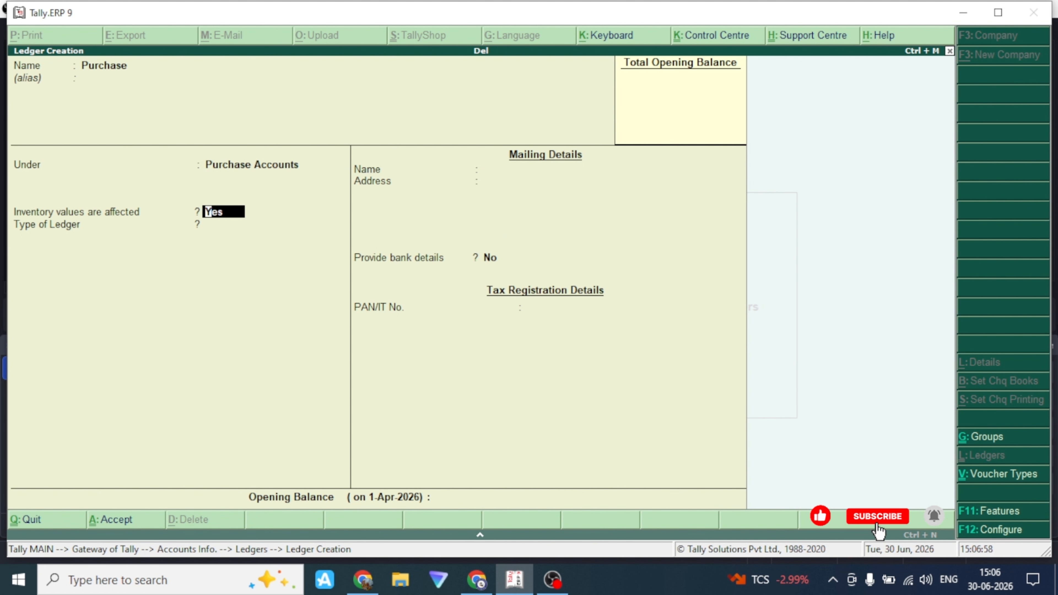
key(ctrl+a)
key(Escape)
key(Escape)
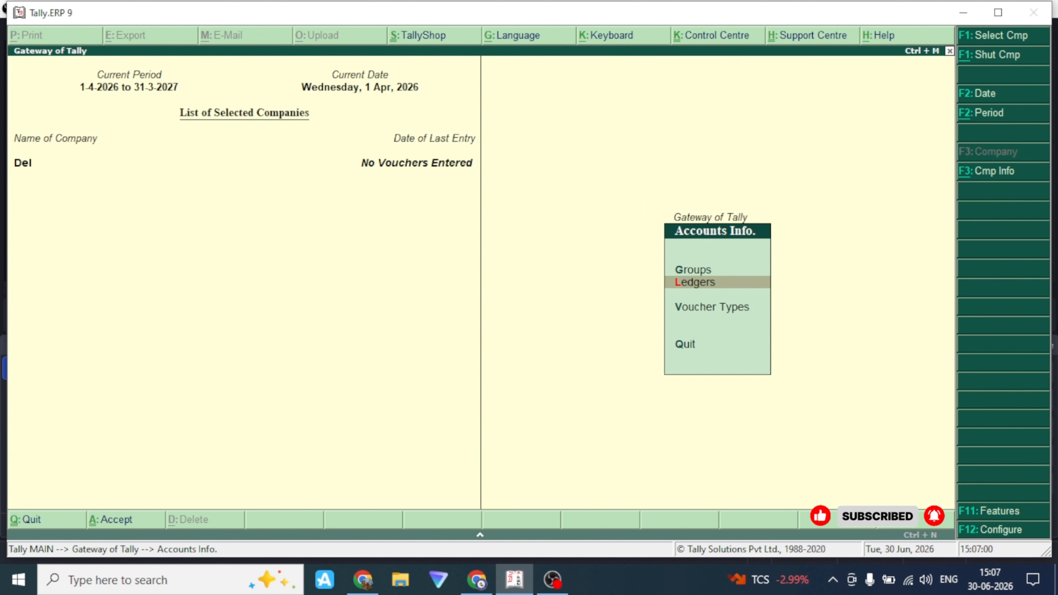
key(Escape)
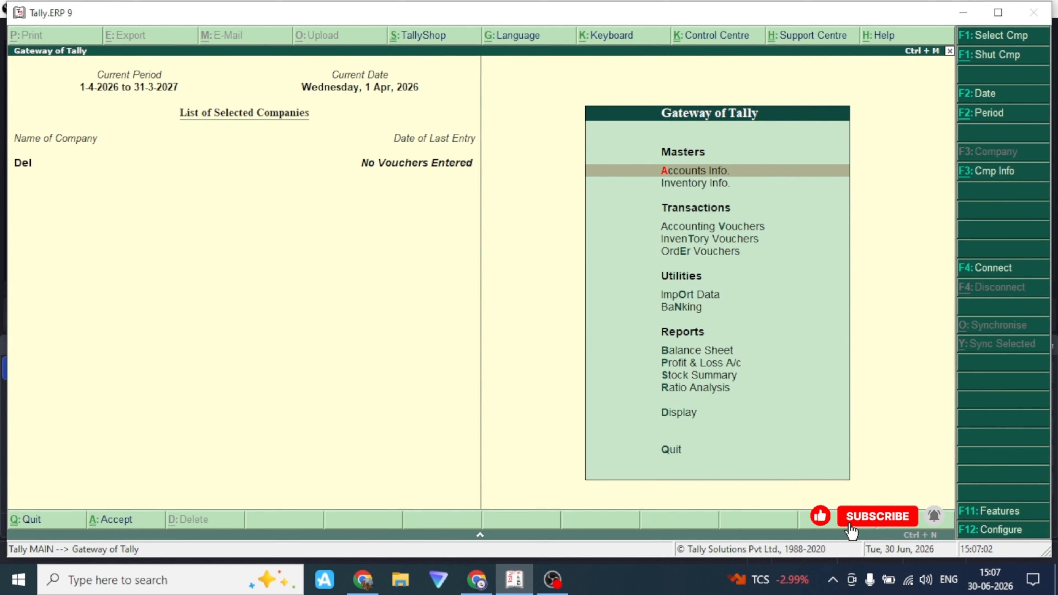
Step: Start creating a single stock item in the inventory masters and name it Mouse
key(Down)
key(Return)
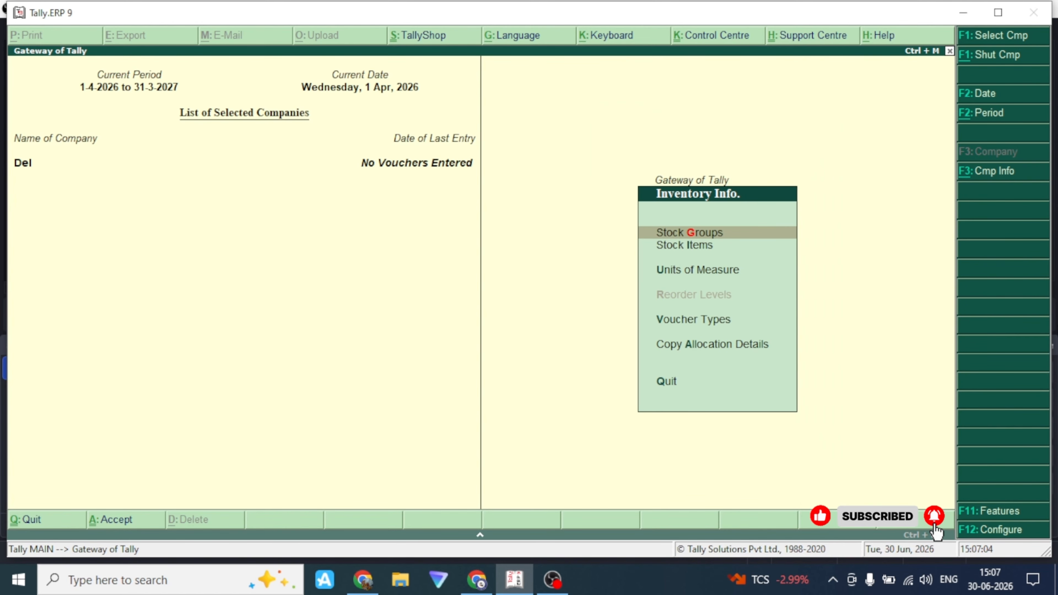
key(Down)
key(Down)
key(Up)
key(Return)
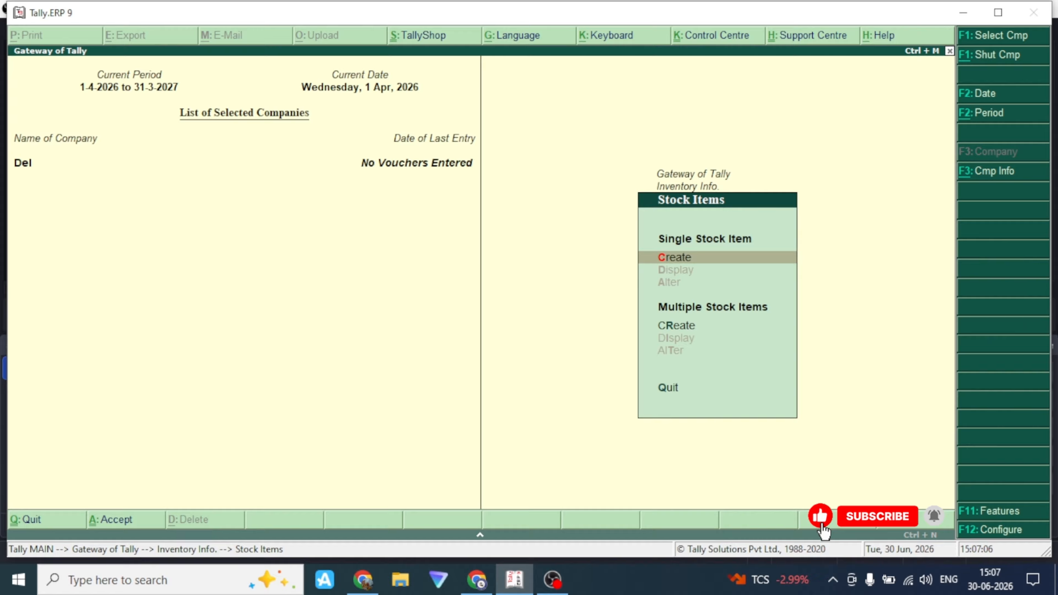
key(Return)
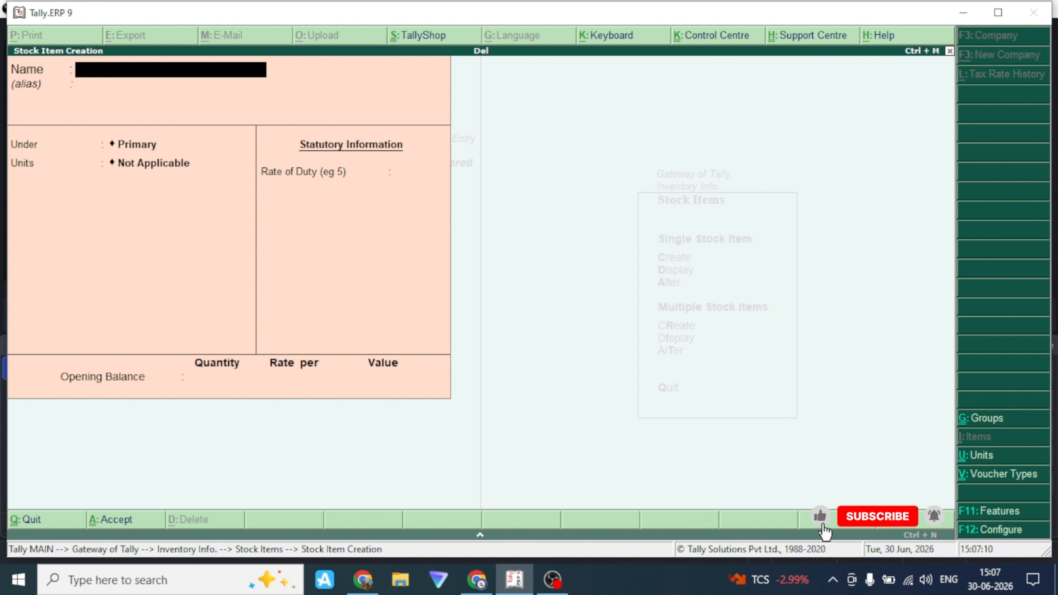
text(Mouse)
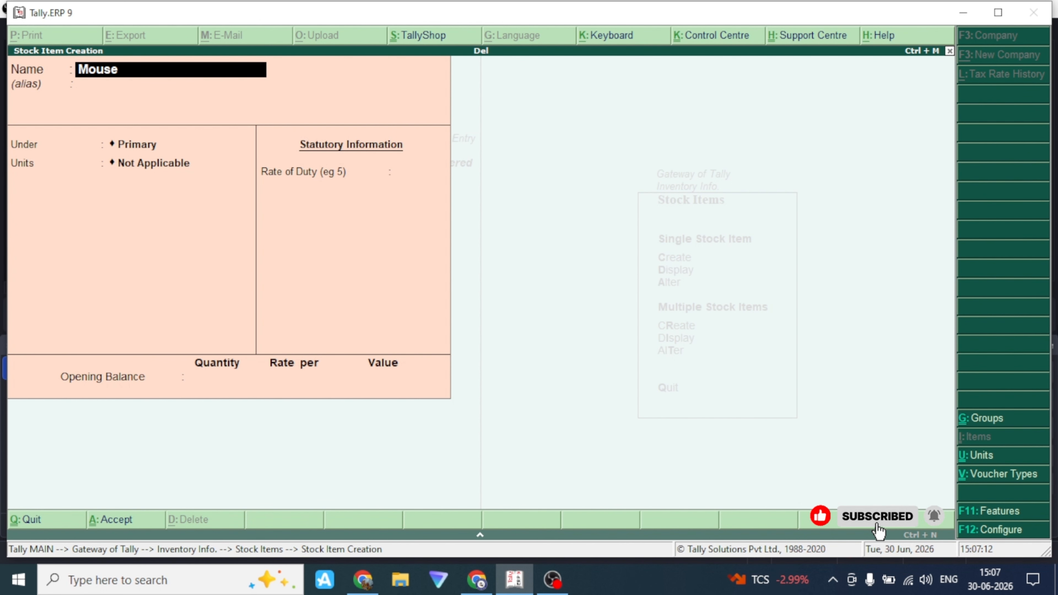
Step: Create a stock group named Computer under Primary and assign it to the Mouse item
key(Return)
key(Return)
key(alt+c)
text(Comp)
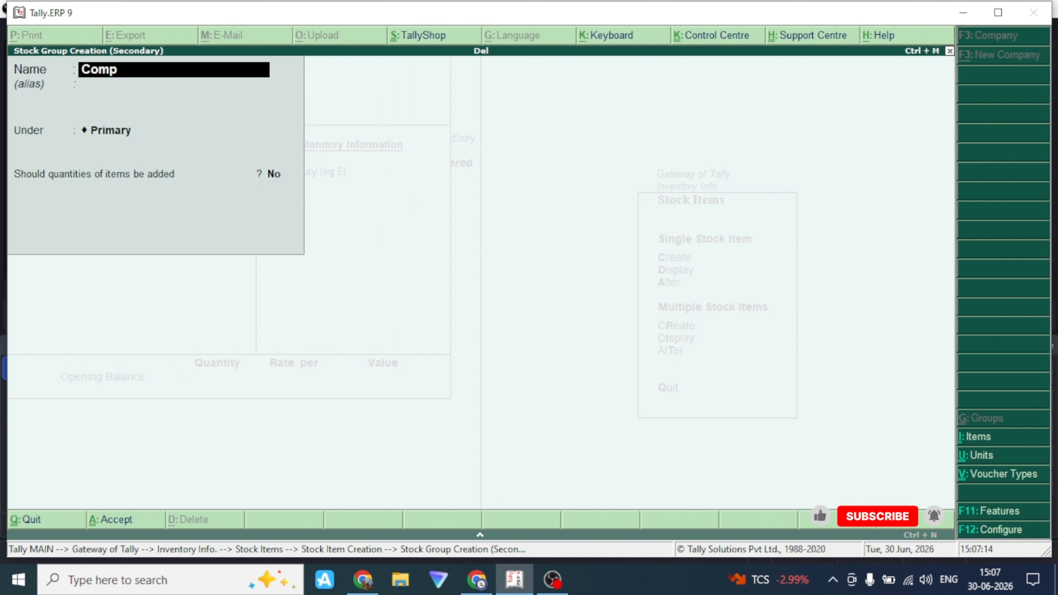
text(uter)
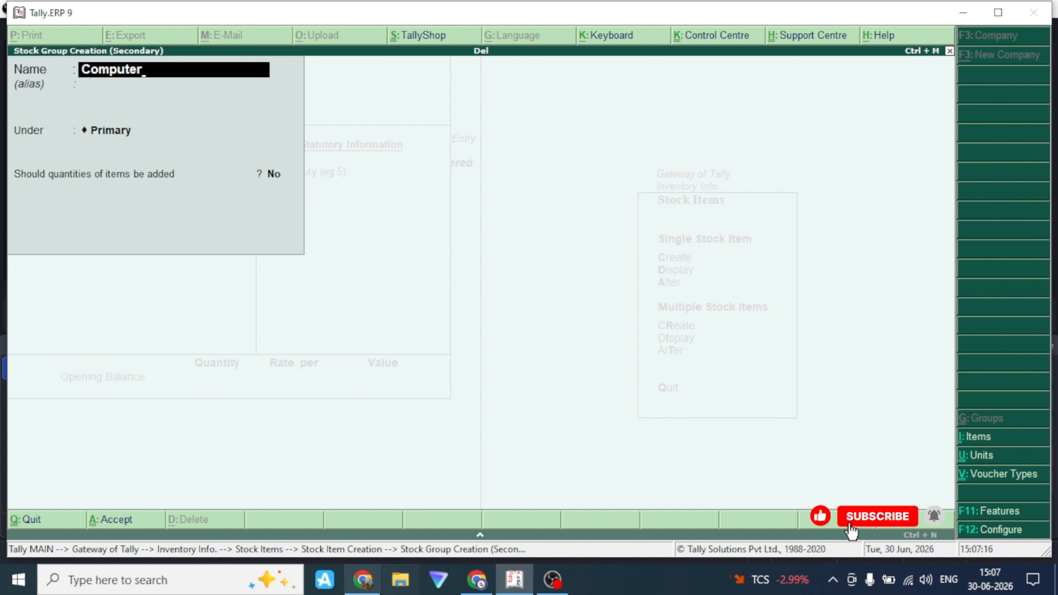
key(alt+s)
key(Escape)
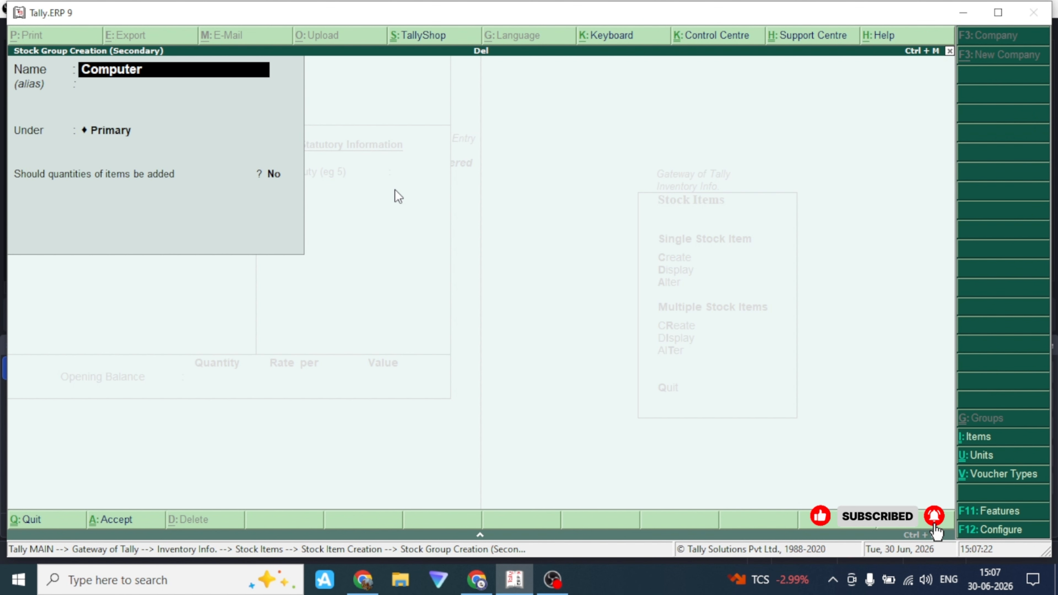
key(ctrl+a)
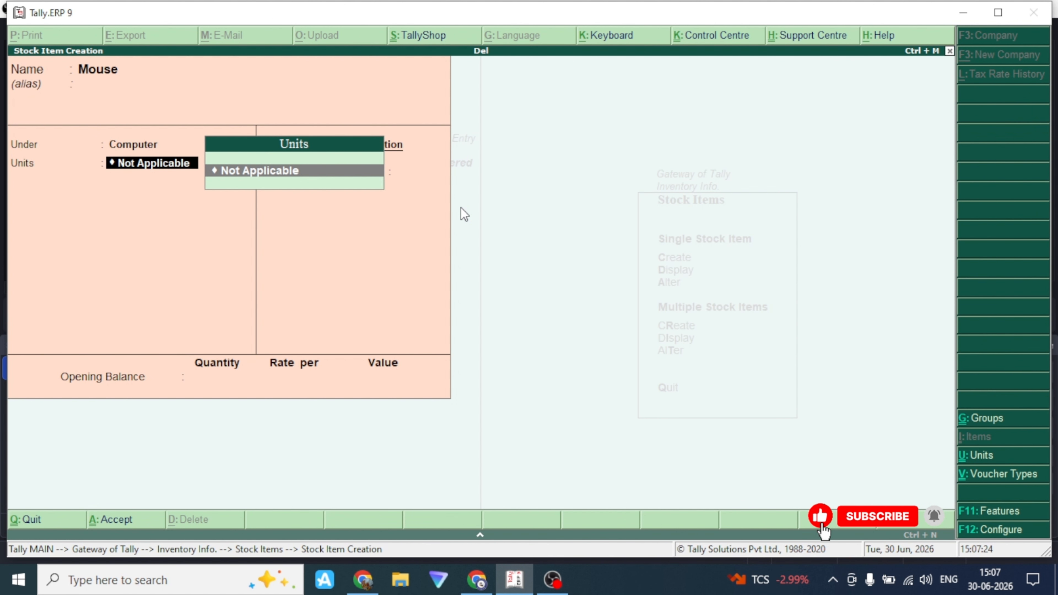
Step: Create the simple unit pcs with formal name Pieces and 0 decimal places for the Mouse item, and save the item
key(alt+c)
text(pcs)
key(Return)
text(P)
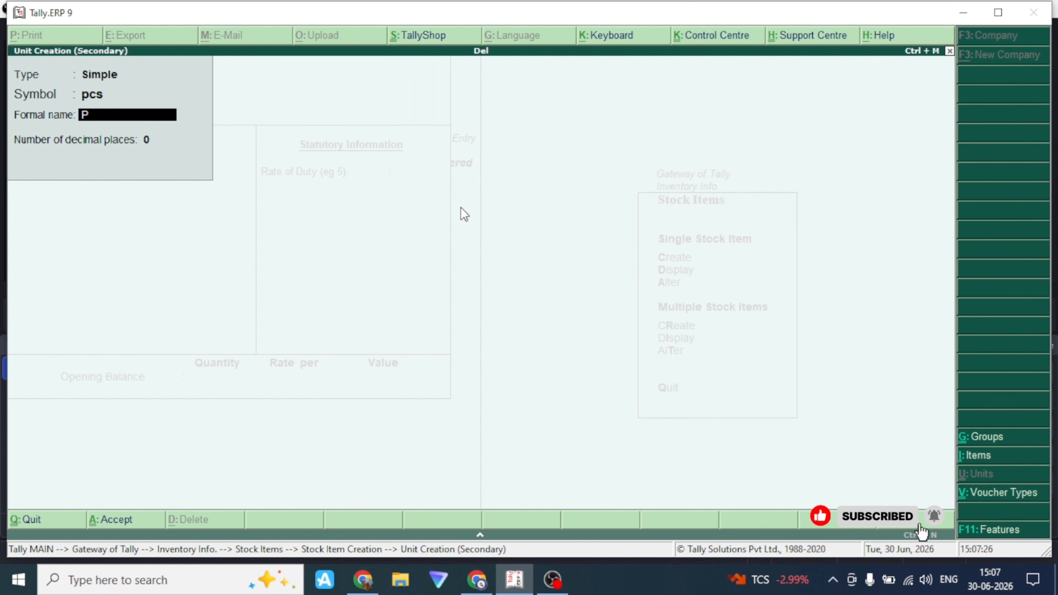
text(ieces)
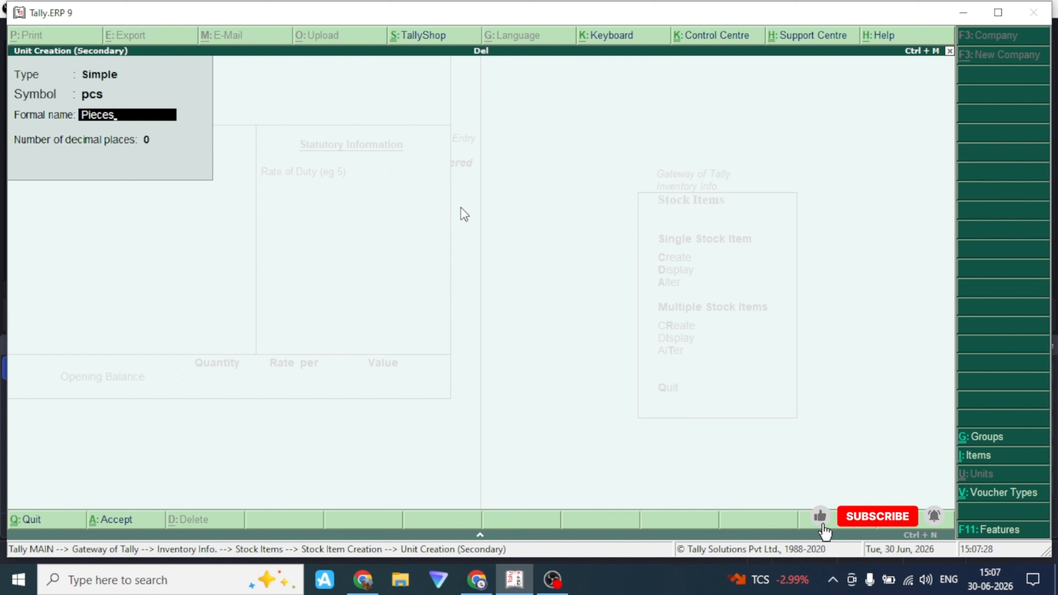
key(Return)
key(Return)
key(Return)
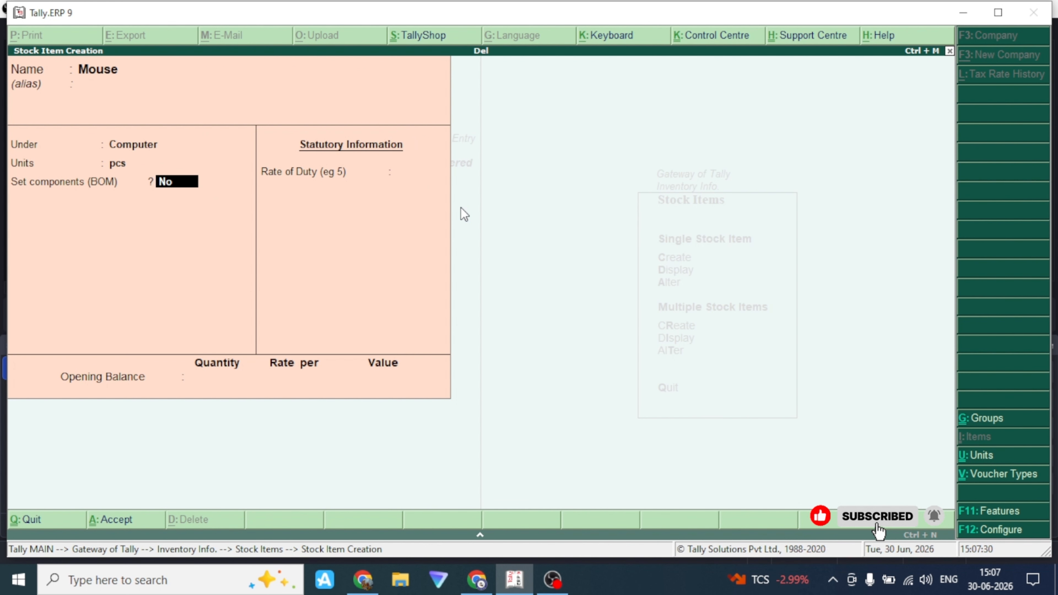
key(ctrl+a)
Step: Create a stock item named Keyboard under the Computer group with pcs as its unit, and save it
text(K)
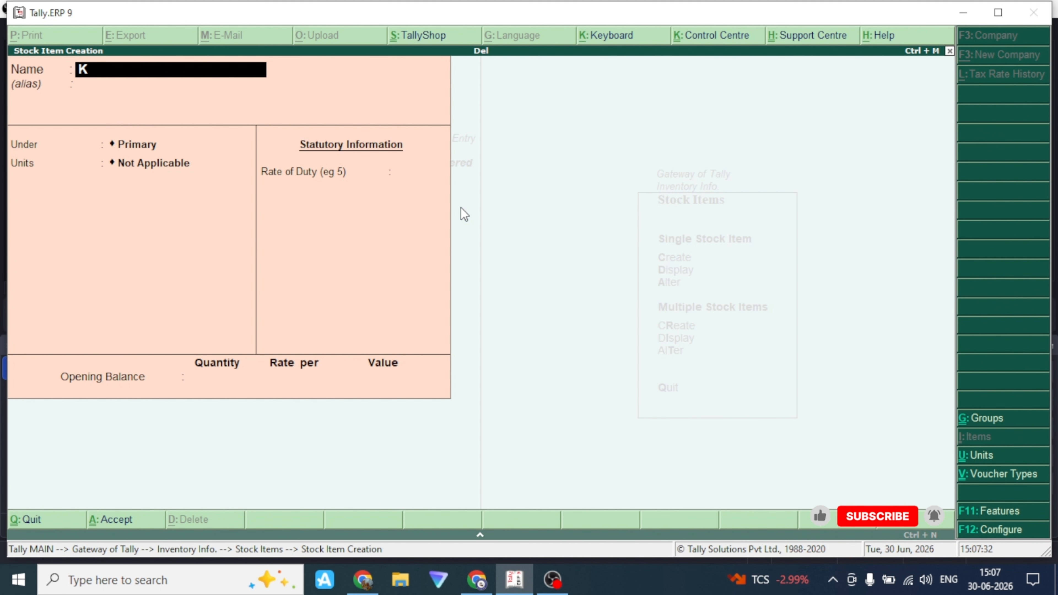
text(eyboa)
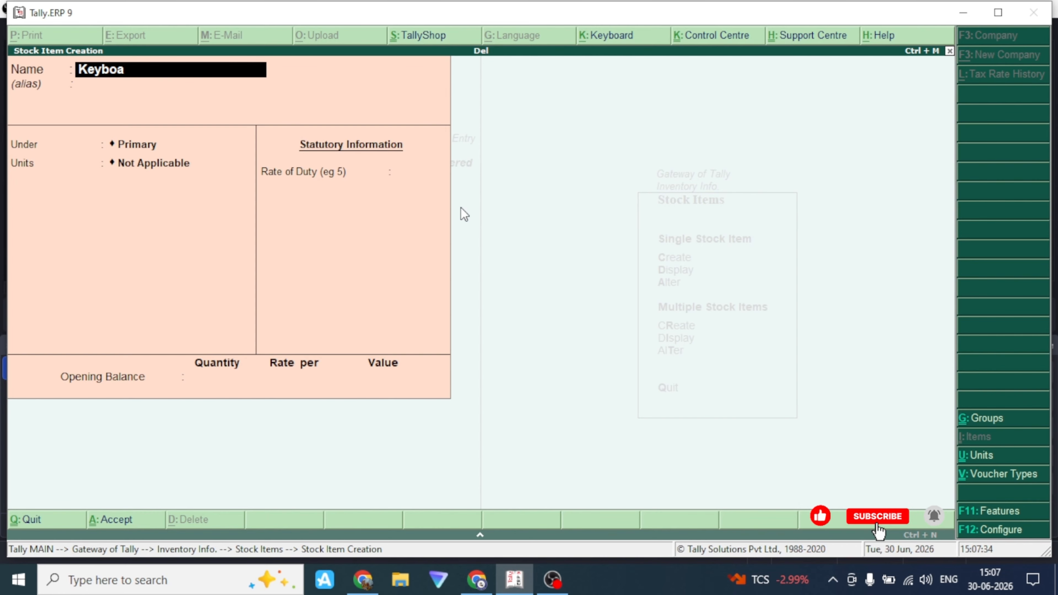
text(rd)
key(Return)
key(Return)
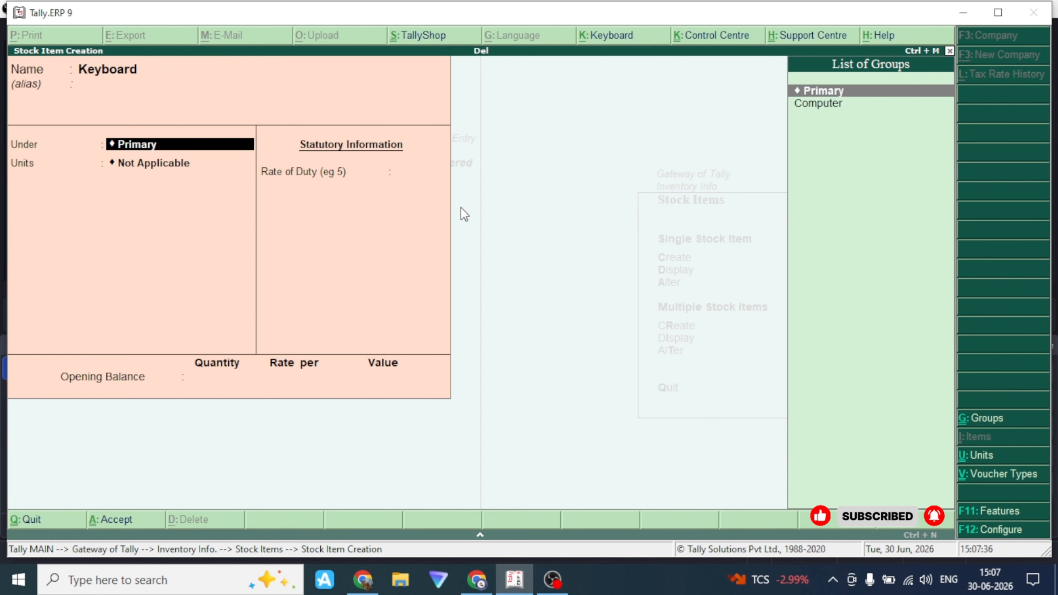
key(Down)
key(Return)
key(Down)
key(Return)
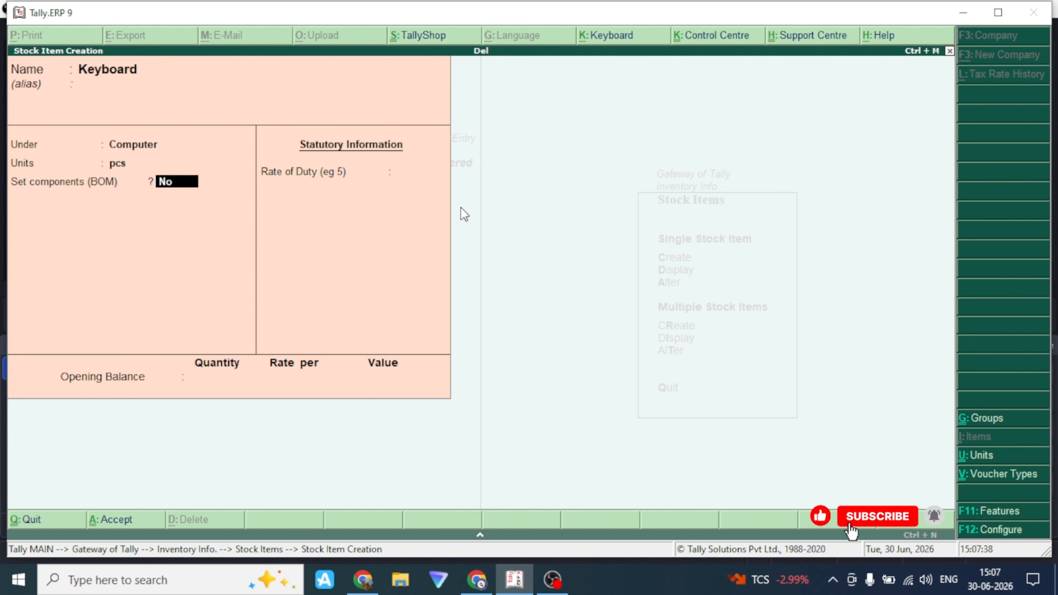
key(ctrl+a)
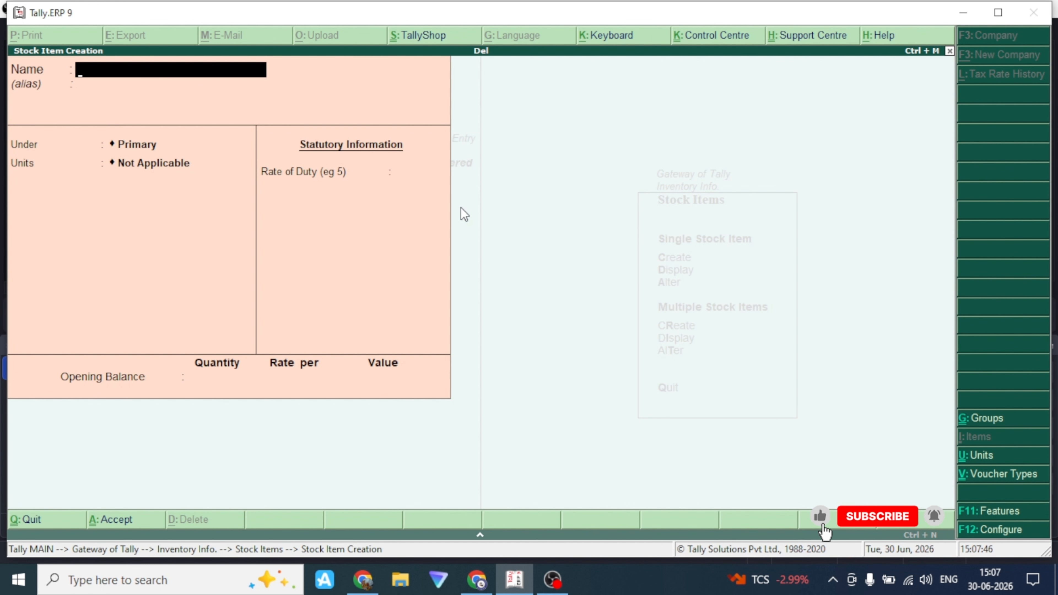
Step: Create a stock item named Lcd under the Computer group with pcs as its unit, and save it
text(Lcd)
key(Return)
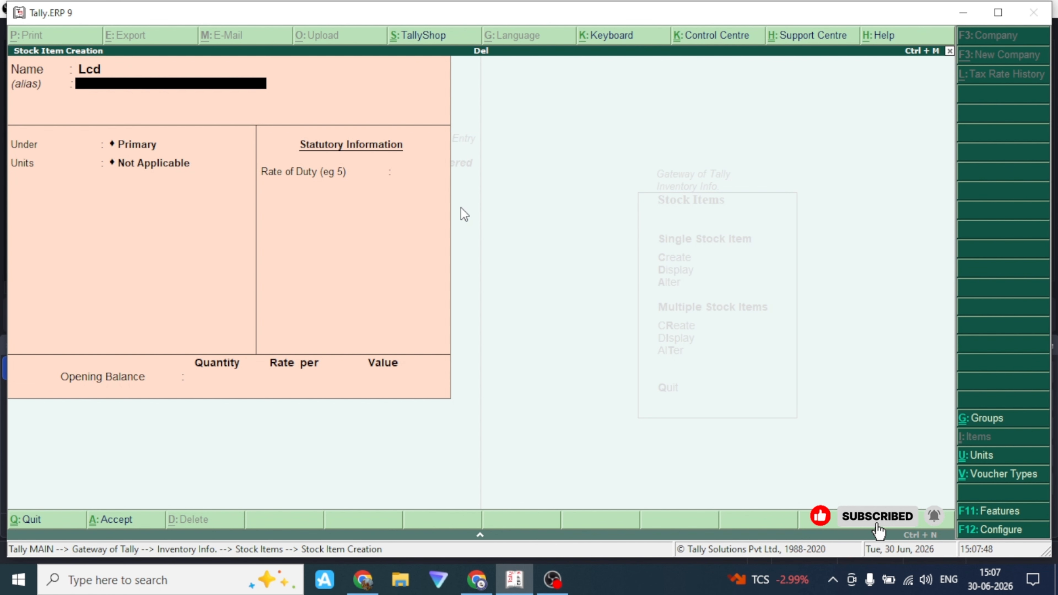
key(Return)
key(Down)
key(Return)
key(Down)
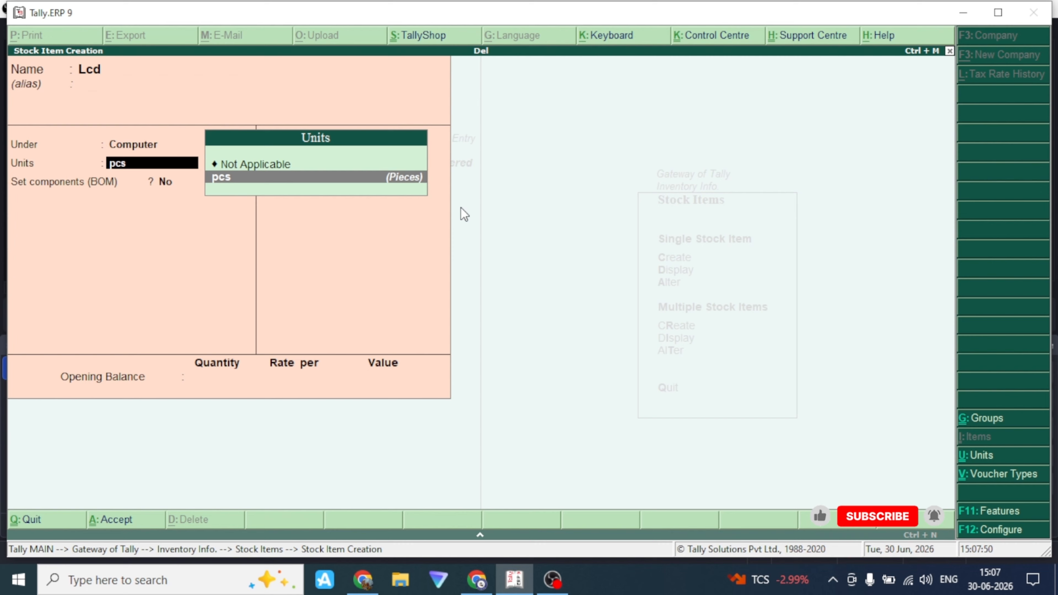
key(Return)
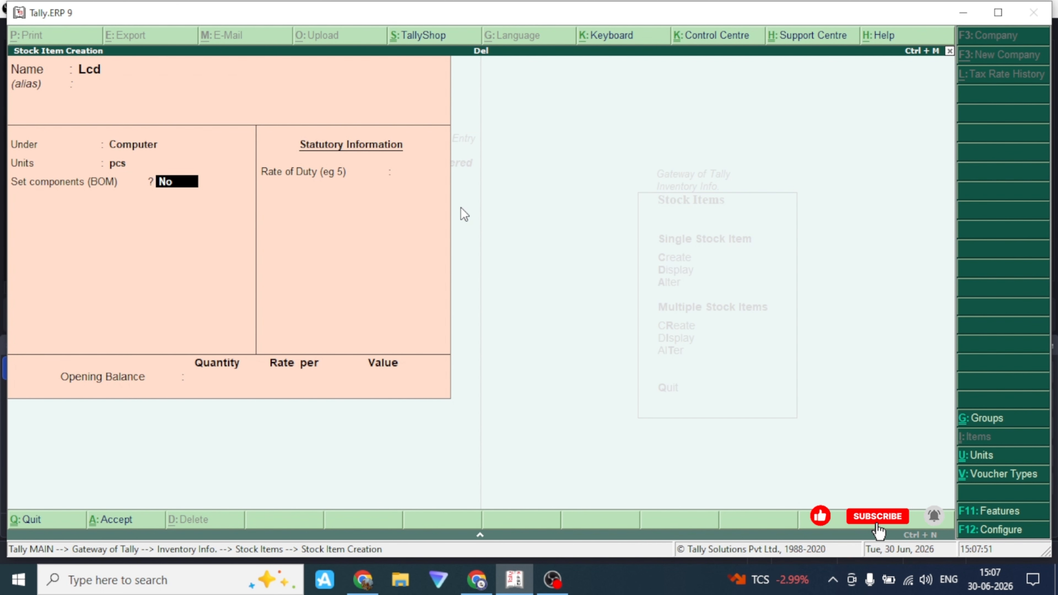
key(ctrl+a)
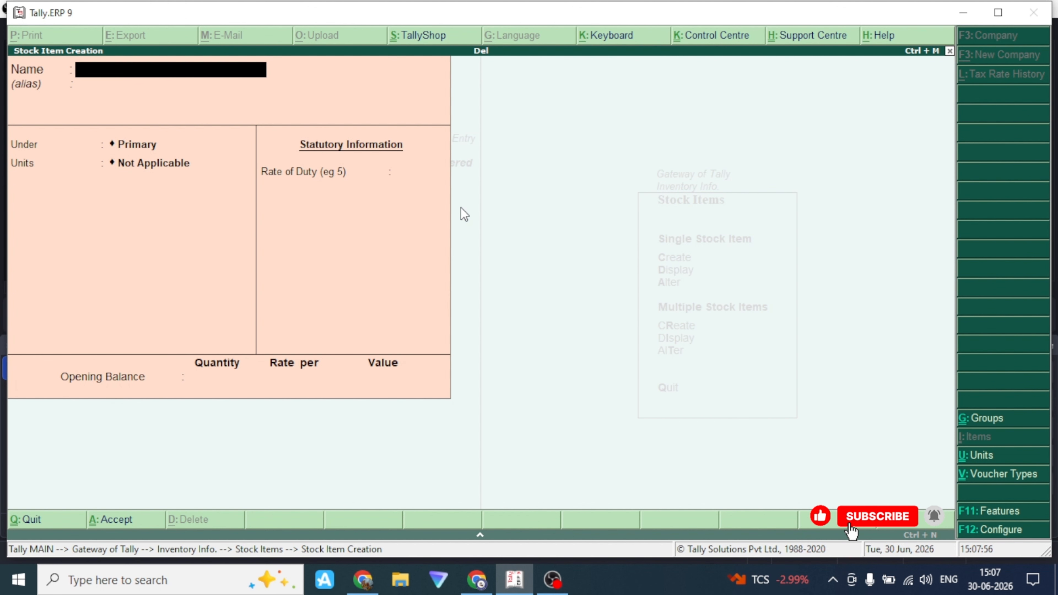
Step: Leave the inventory masters and open a new purchase order voucher
key(Escape)
key(Escape)
key(Escape)
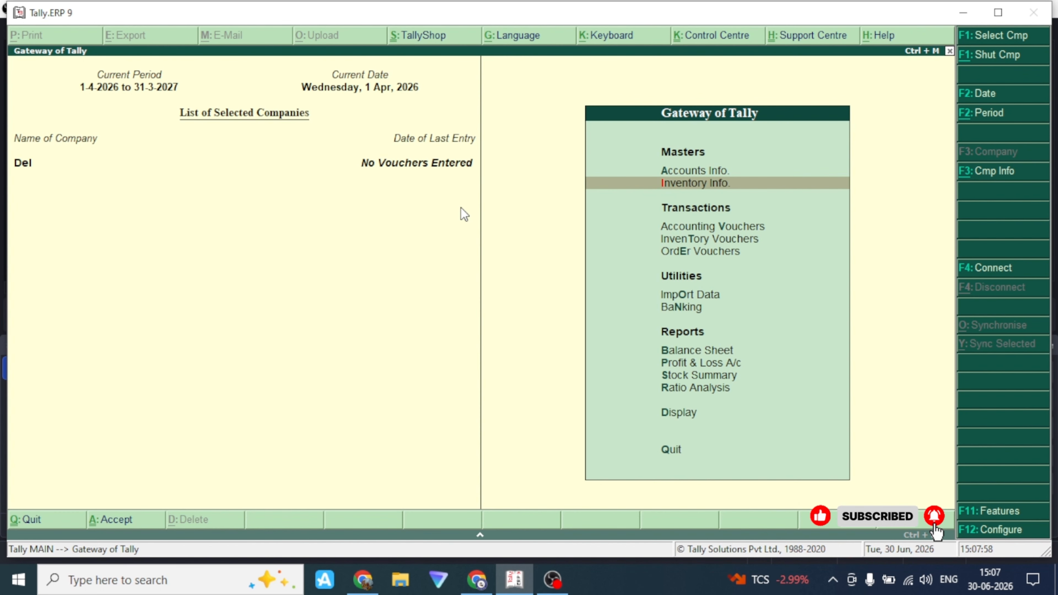
key(Down)
key(Down)
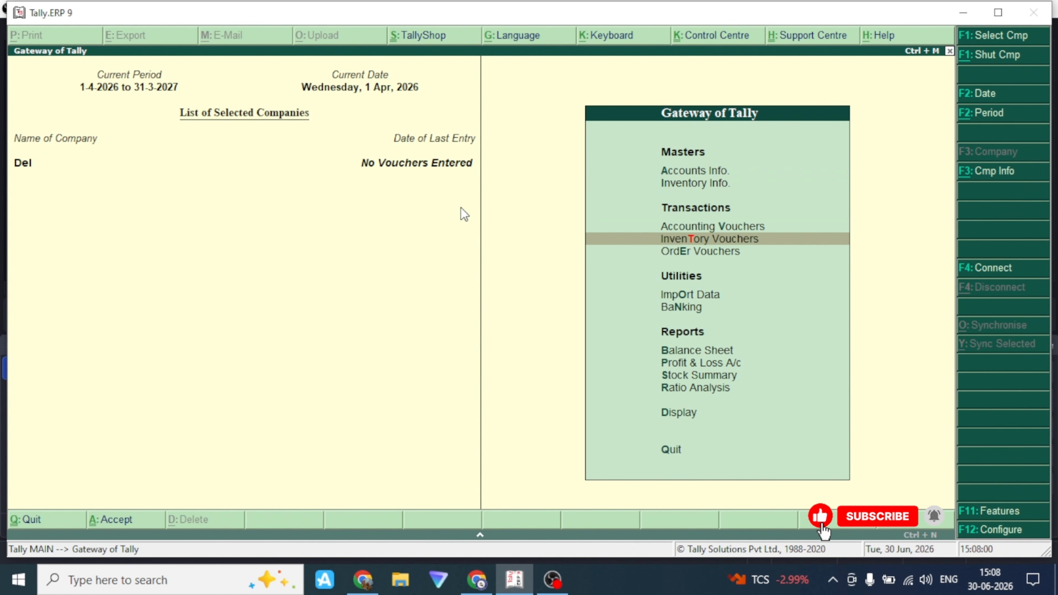
key(Return)
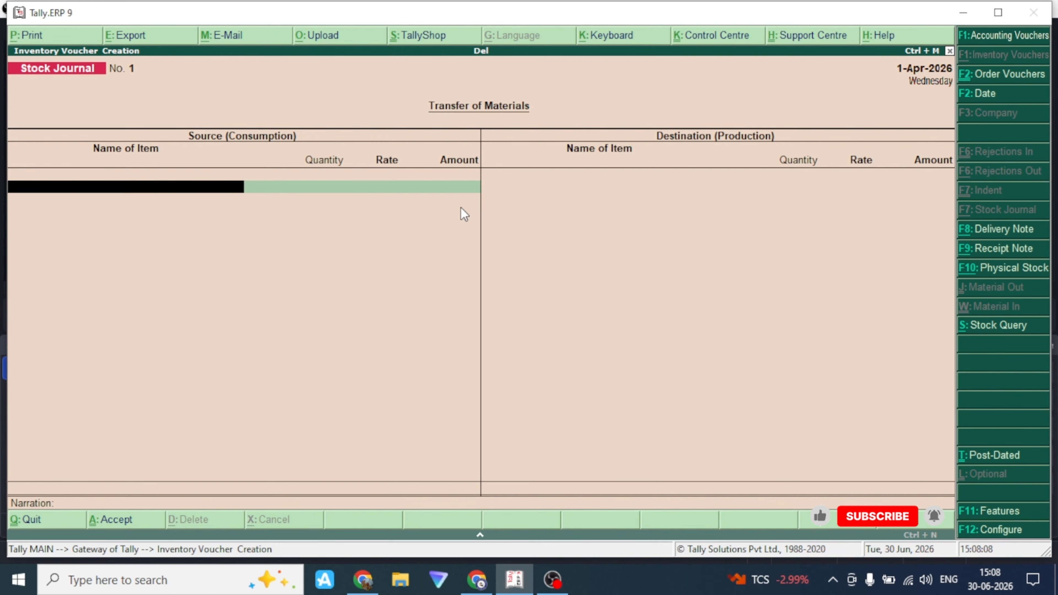
key(alt+F4)
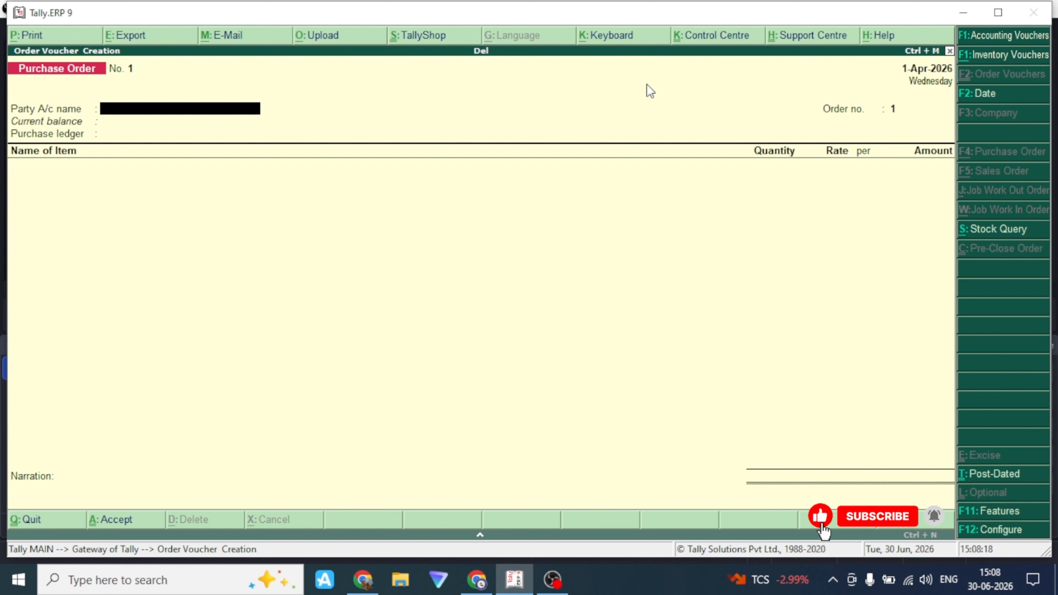
Step: Select the supplier's ledger as the purchase order's party account and accept the party details with the optional fields blank
text(R)
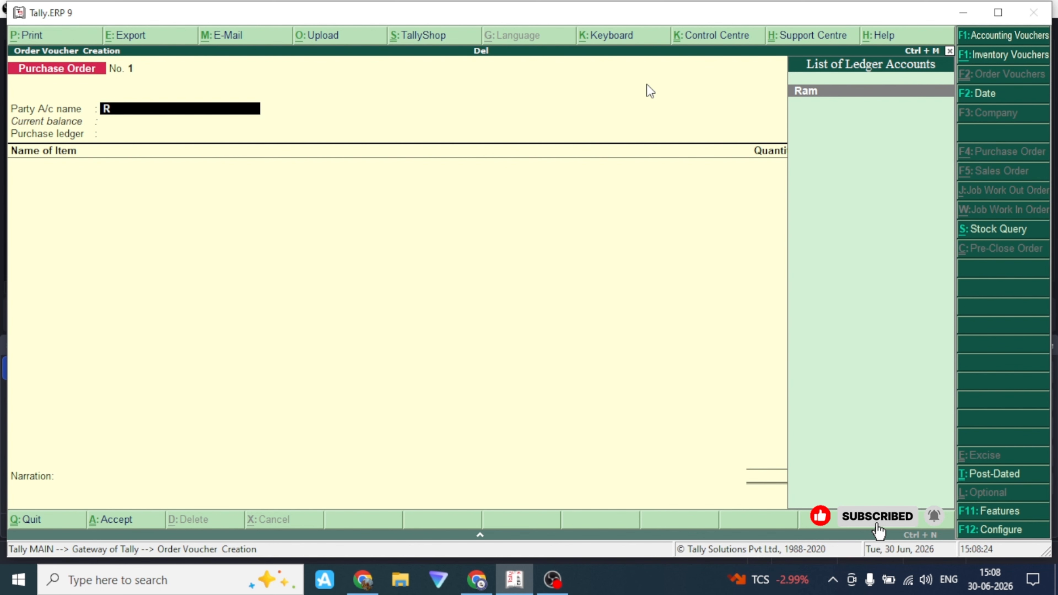
key(Return)
key(Return)
key(Return)
key(Return)
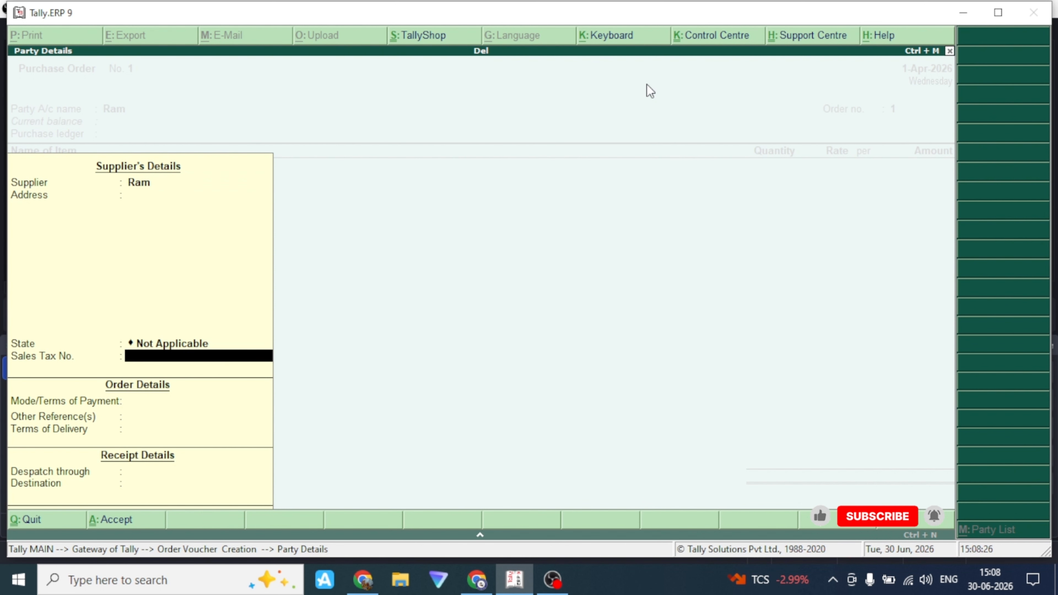
key(Return)
key(Return)
key(Return)
key(Return)
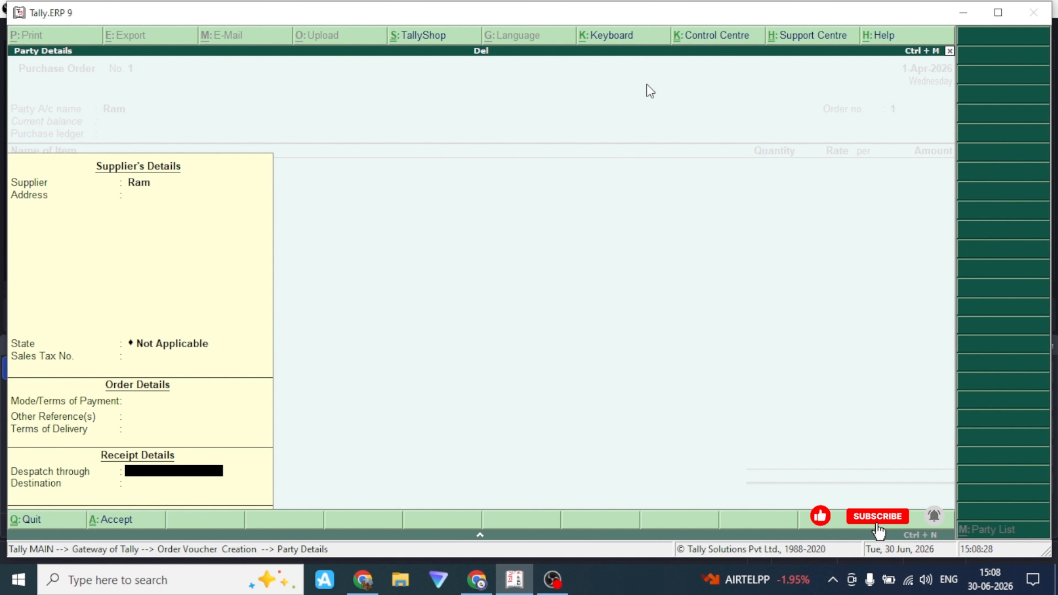
key(Return)
key(Return)
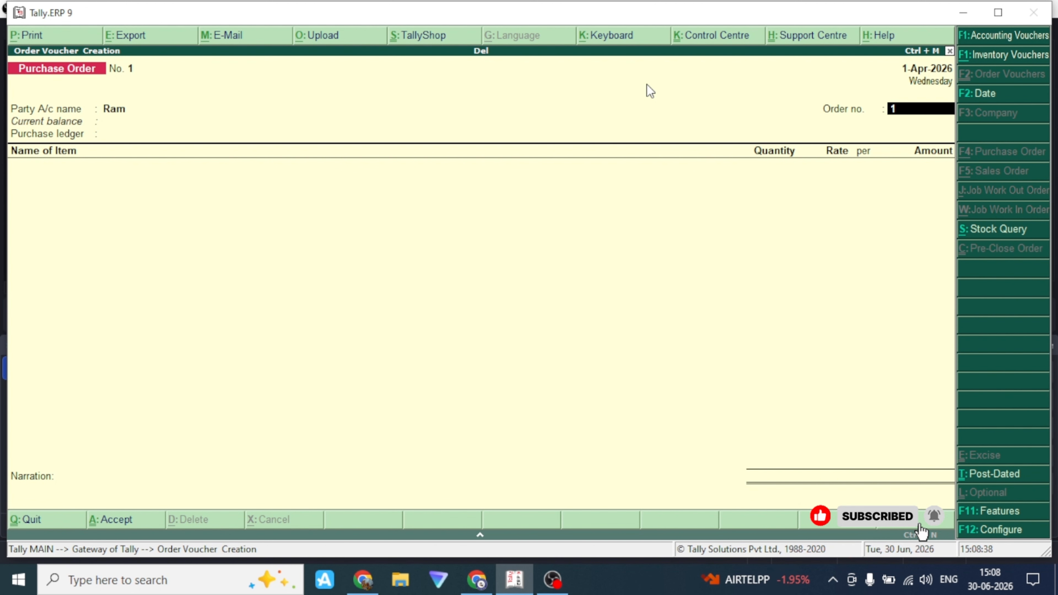
Step: Enter the purchase order's order number and select Purchase as the purchase ledger
text(a)
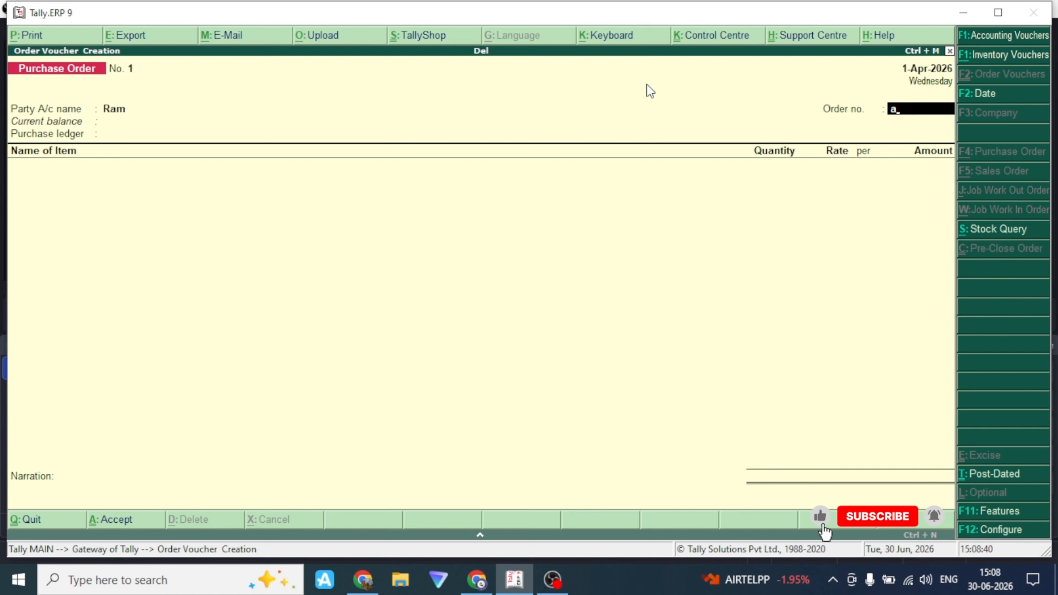
key(BackSpace)
text(Gugi)
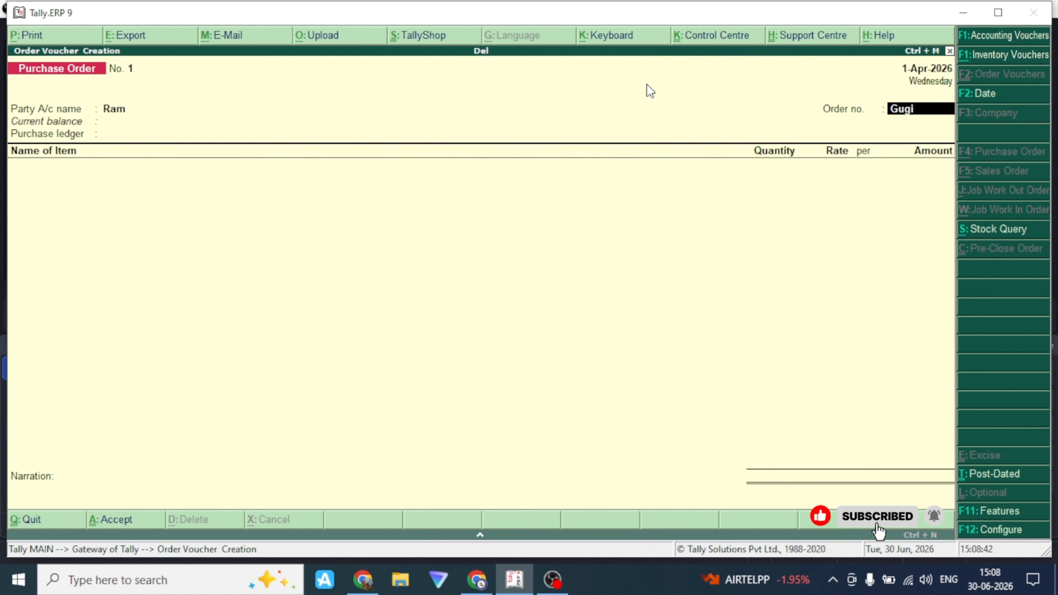
text(123)
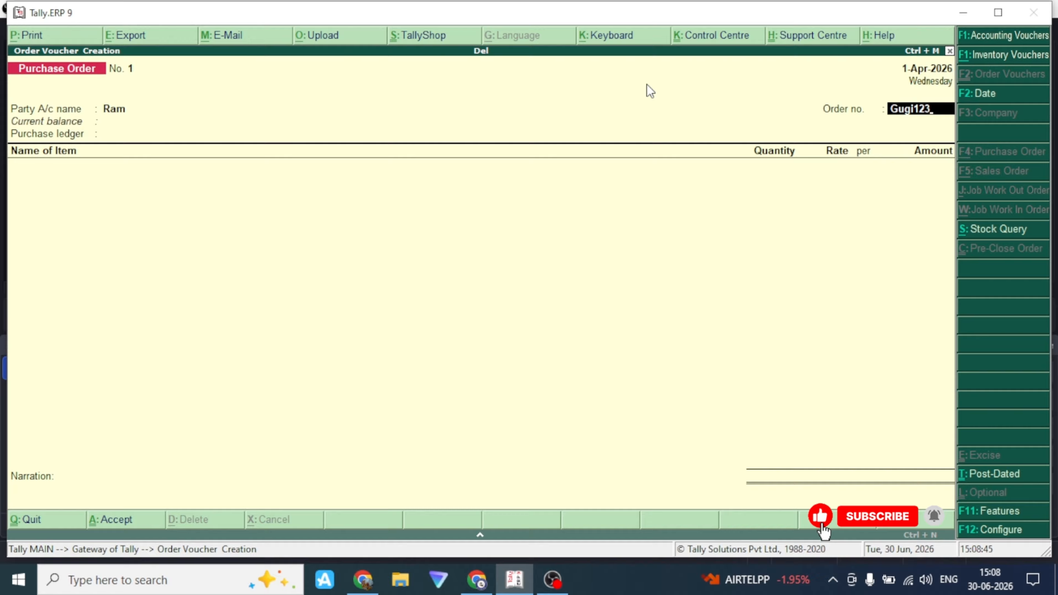
key(Return)
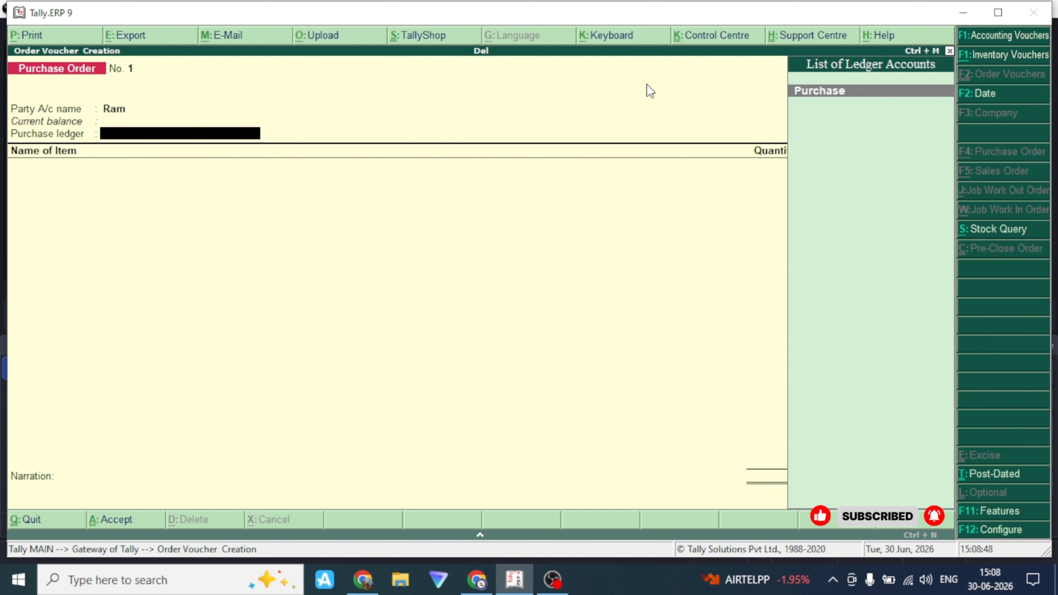
key(Return)
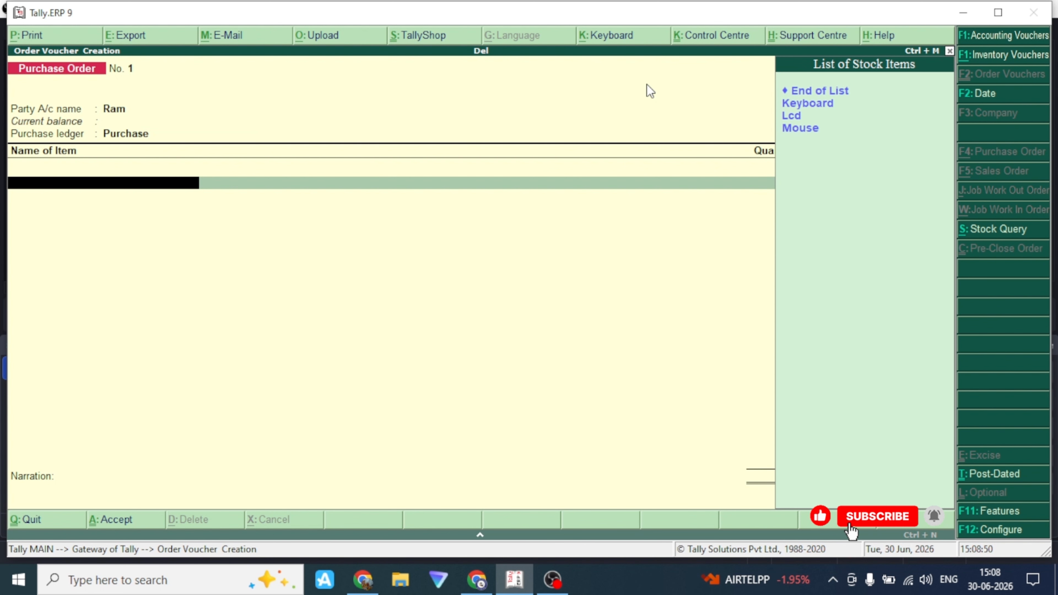
Step: Add the Keyboard item to the order, due on 1-Apr-2026, with quantity 10 pcs at a rate of 500 per pcs
key(Down)
key(Return)
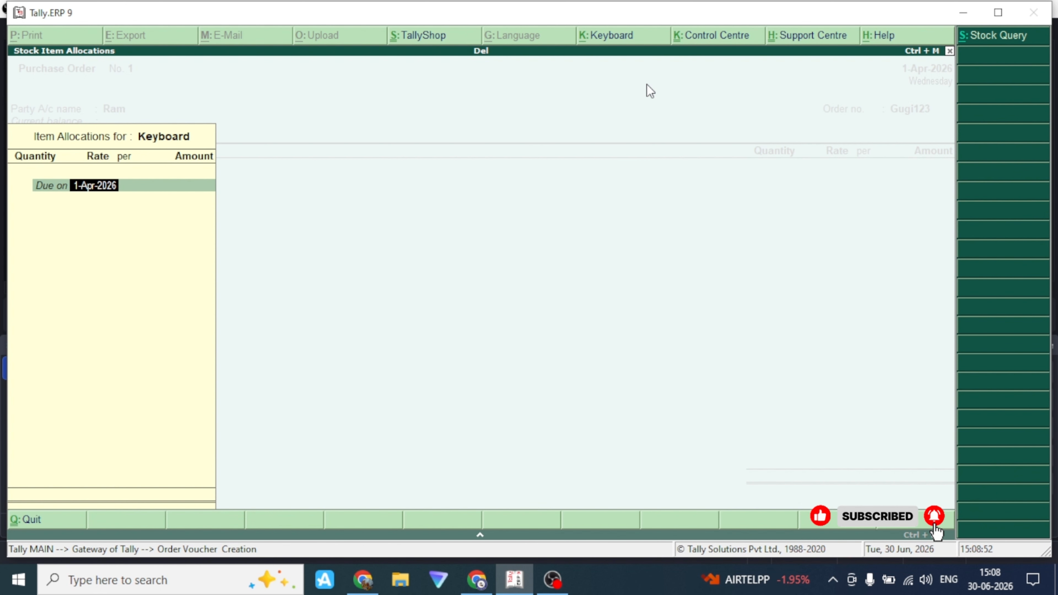
key(Return)
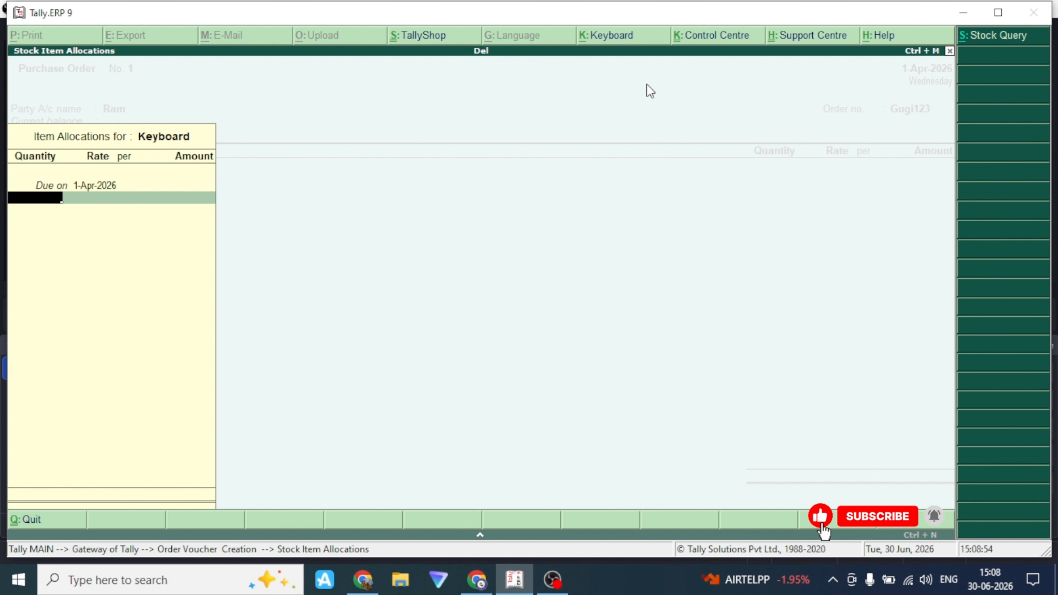
text(10)
key(Return)
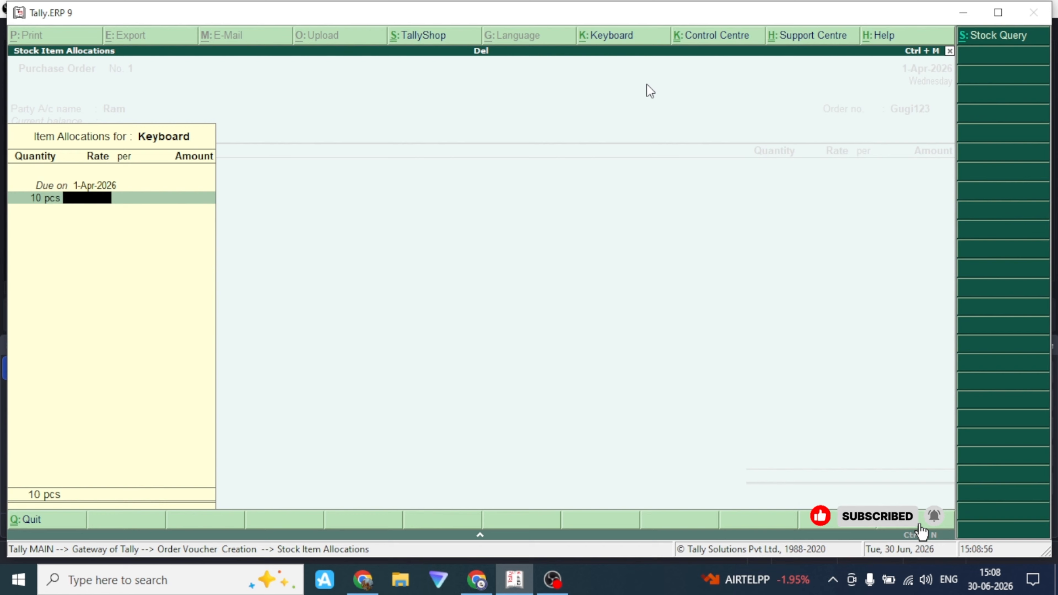
text(500)
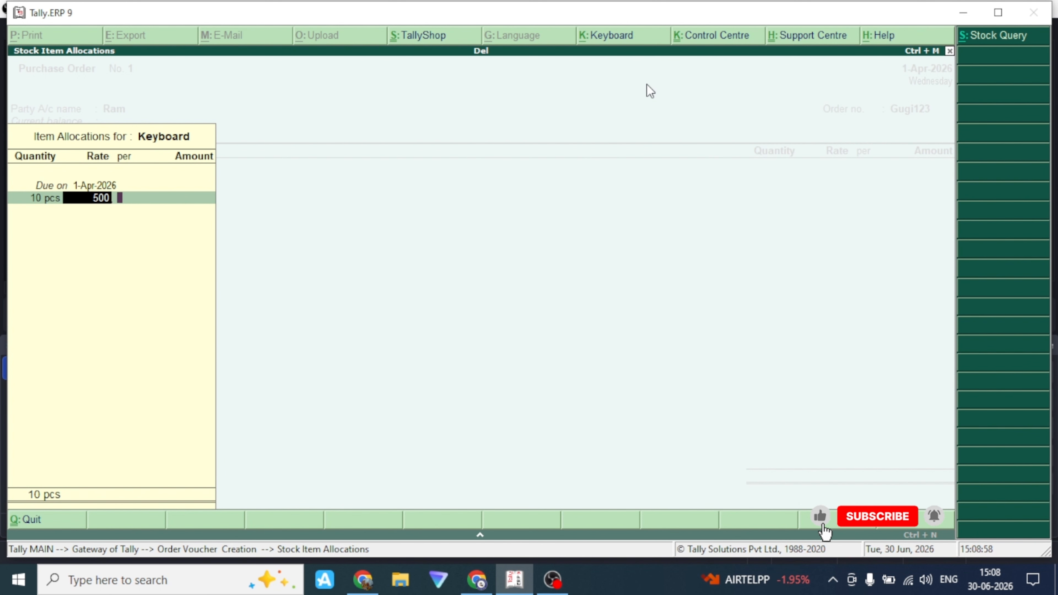
key(Return)
key(Return)
key(Return)
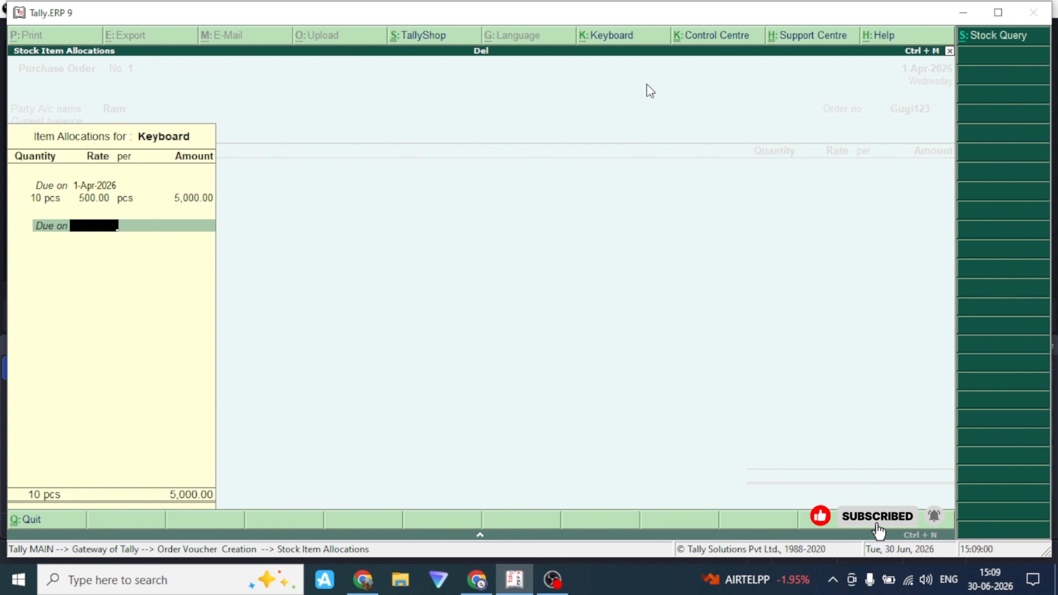
key(Return)
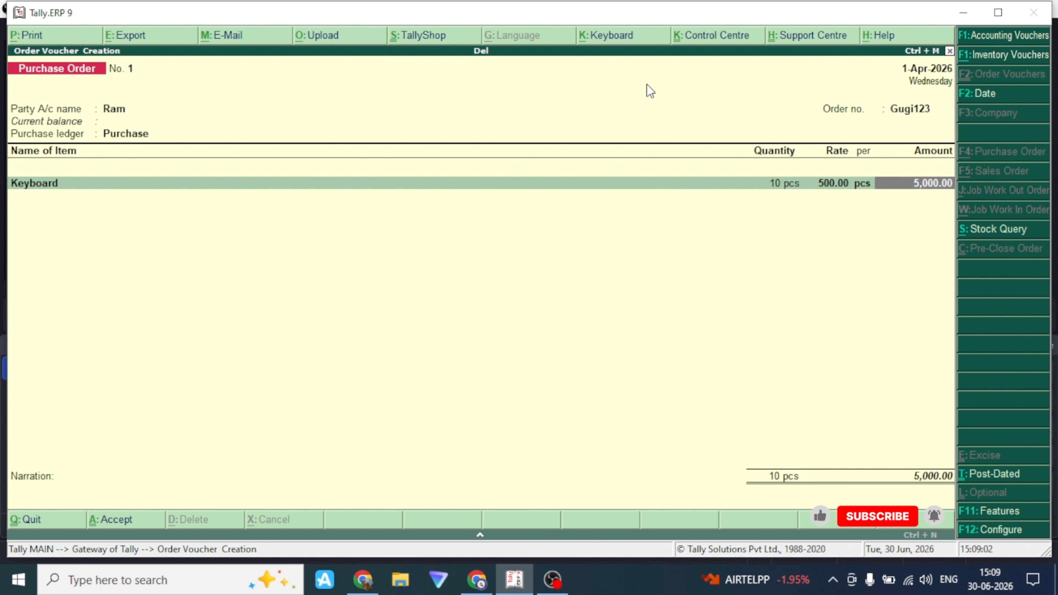
key(Return)
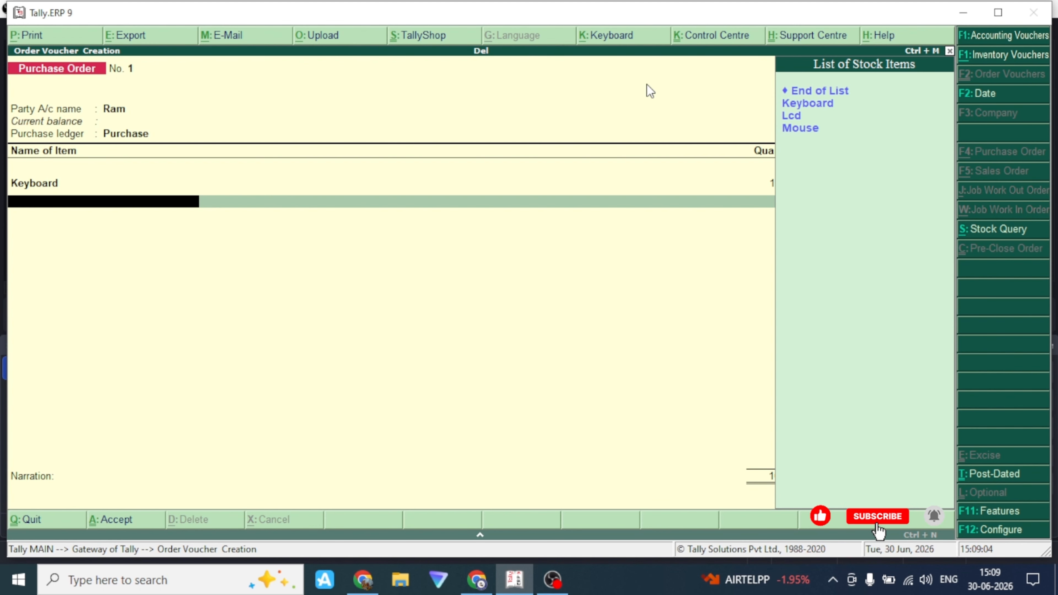
Step: Add the Lcd item to the order, due on 1-Apr-2026, with quantity 10 pcs at a rate of 5,000 per pcs
key(Down)
key(Down)
key(Return)
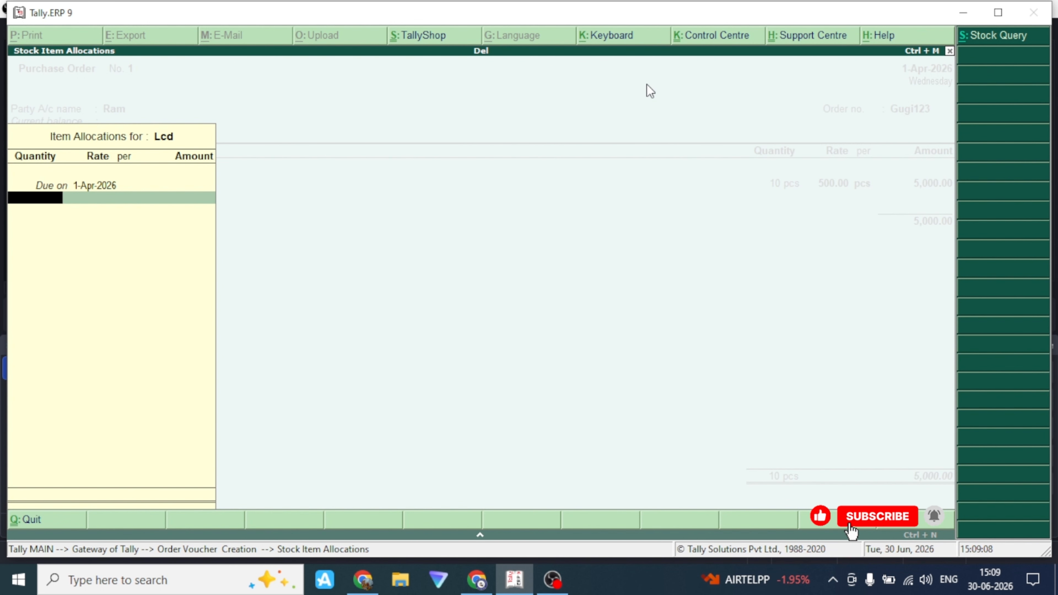
text(10)
key(Return)
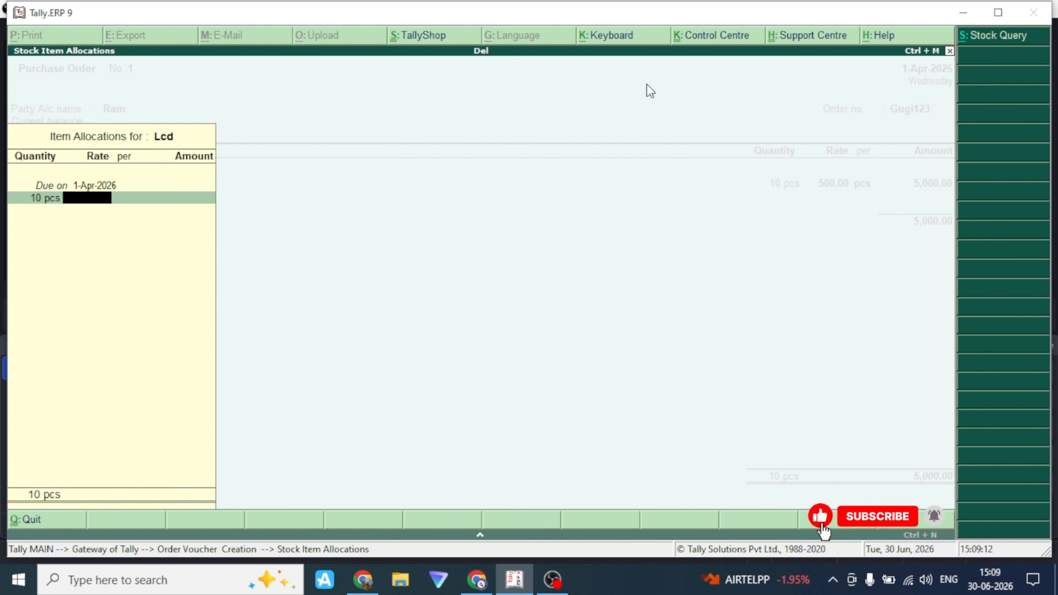
text(5000)
key(Return)
key(Return)
key(Return)
key(Return)
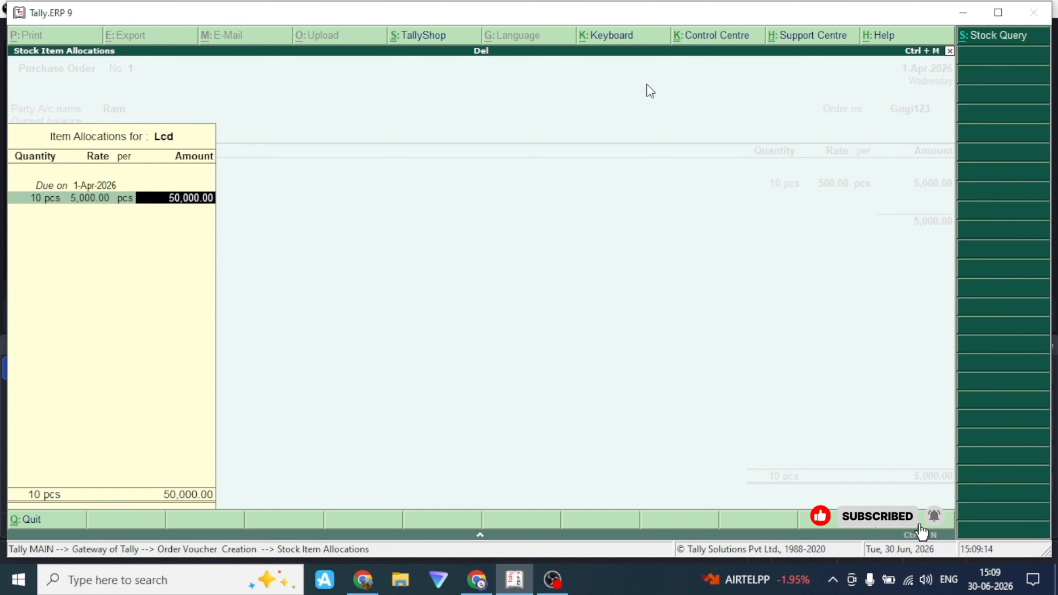
key(Return)
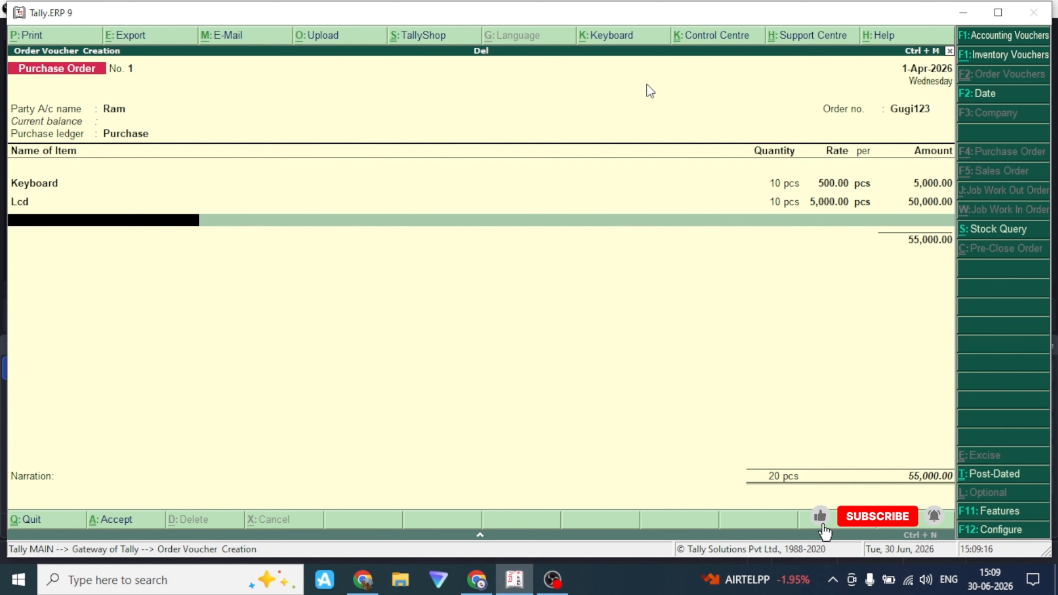
Step: Add the Mouse item to the order, due on 1-Apr-2026, with quantity 10 pcs at a rate of 500 per pcs
key(Down)
key(Down)
key(Down)
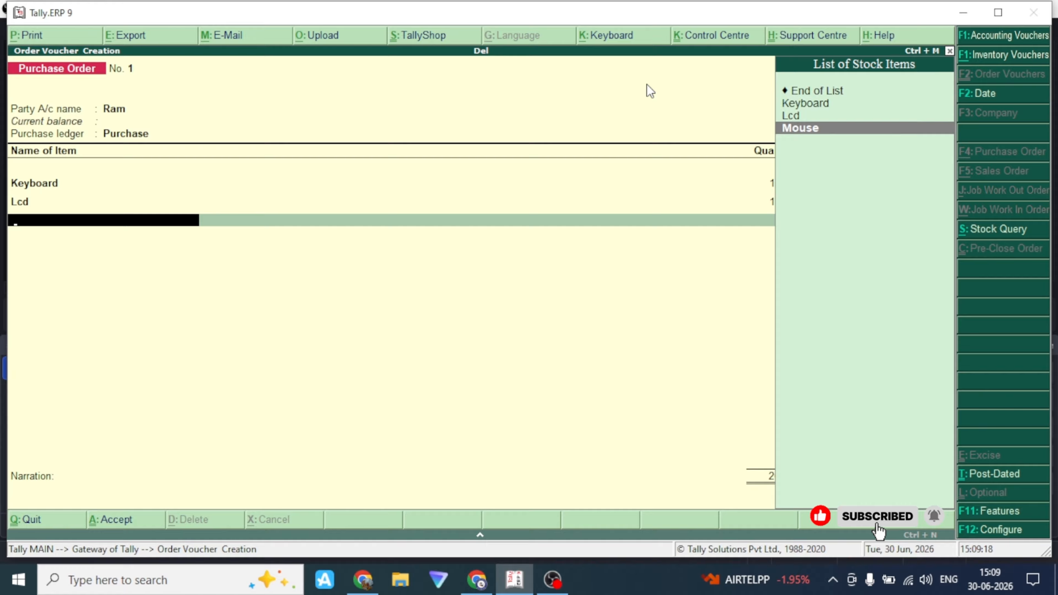
key(Return)
key(Return)
text(1)
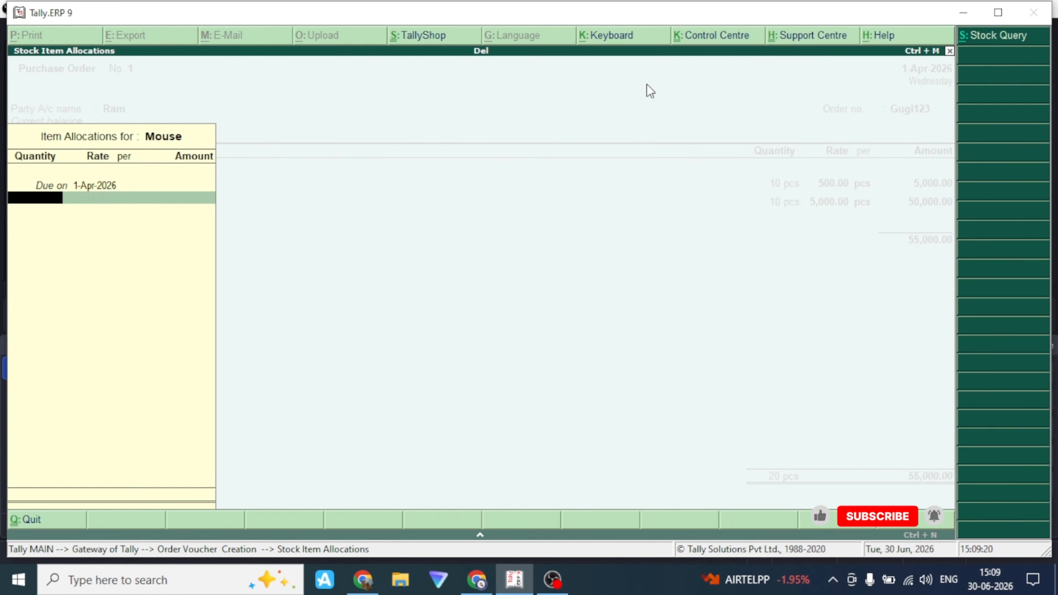
text(0)
key(Return)
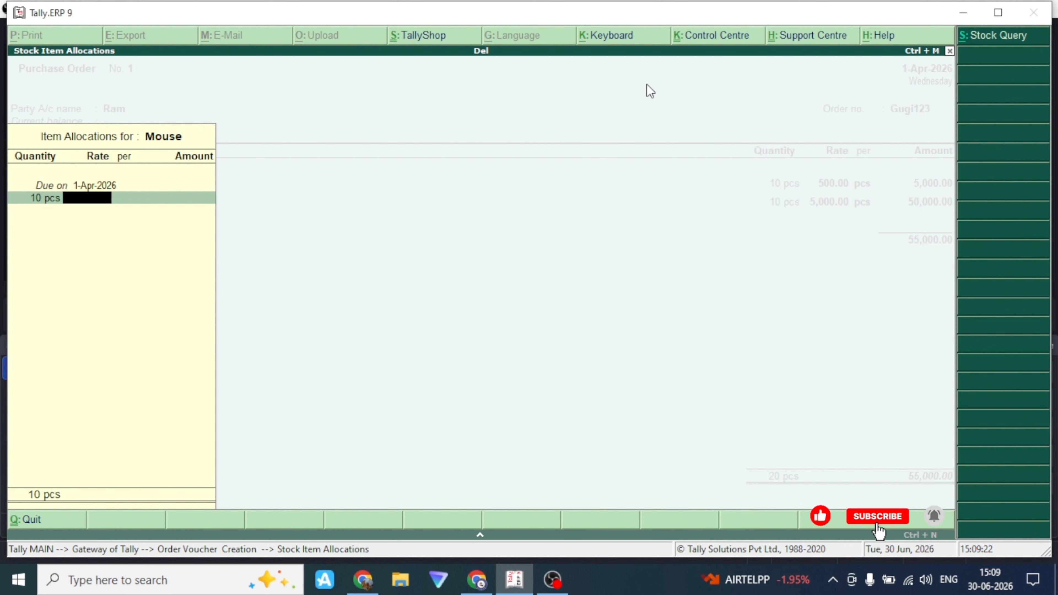
text(500)
key(Return)
key(Return)
key(Return)
key(Return)
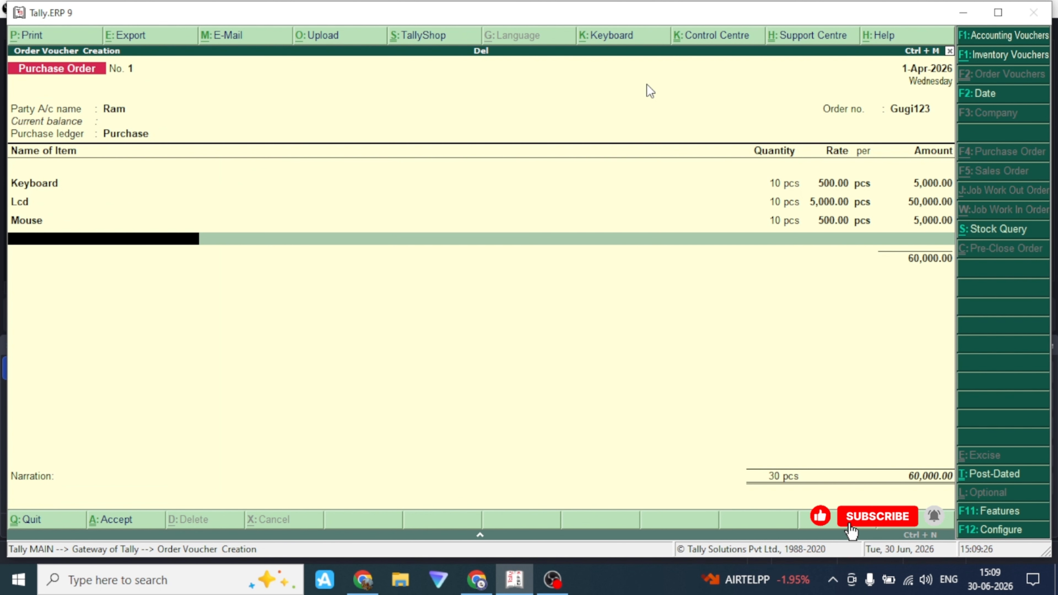
Step: End the item list, leave the narration blank, and submit the purchase order for acceptance
key(Return)
key(Return)
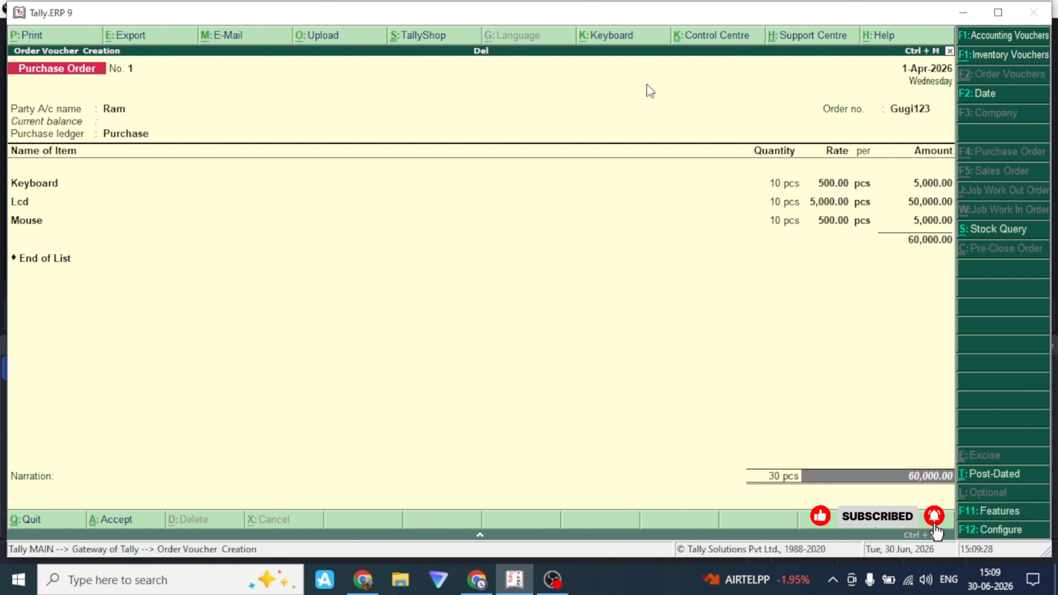
key(Return)
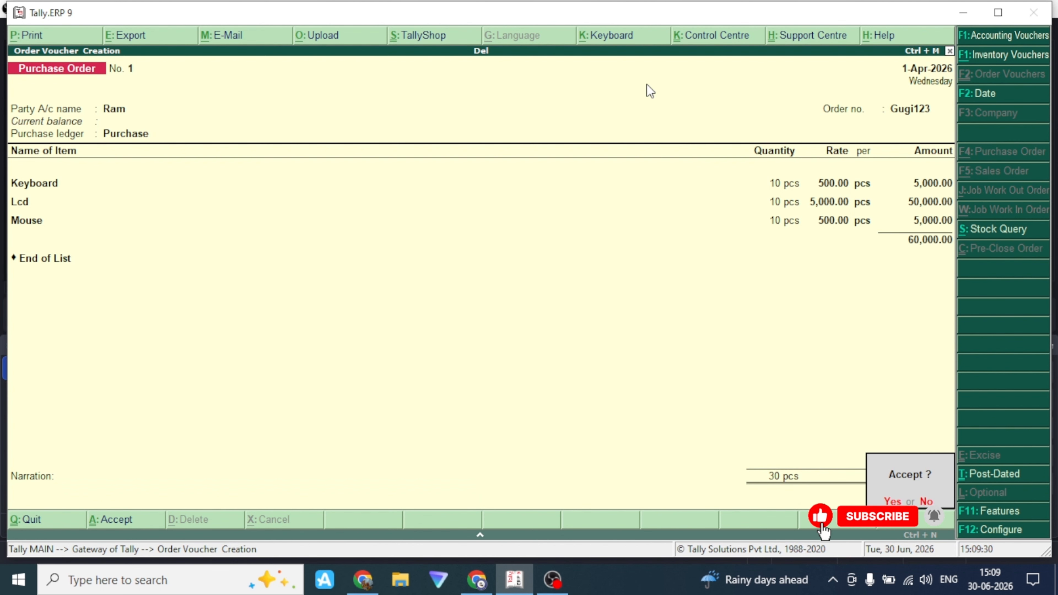
key(alt+F7)
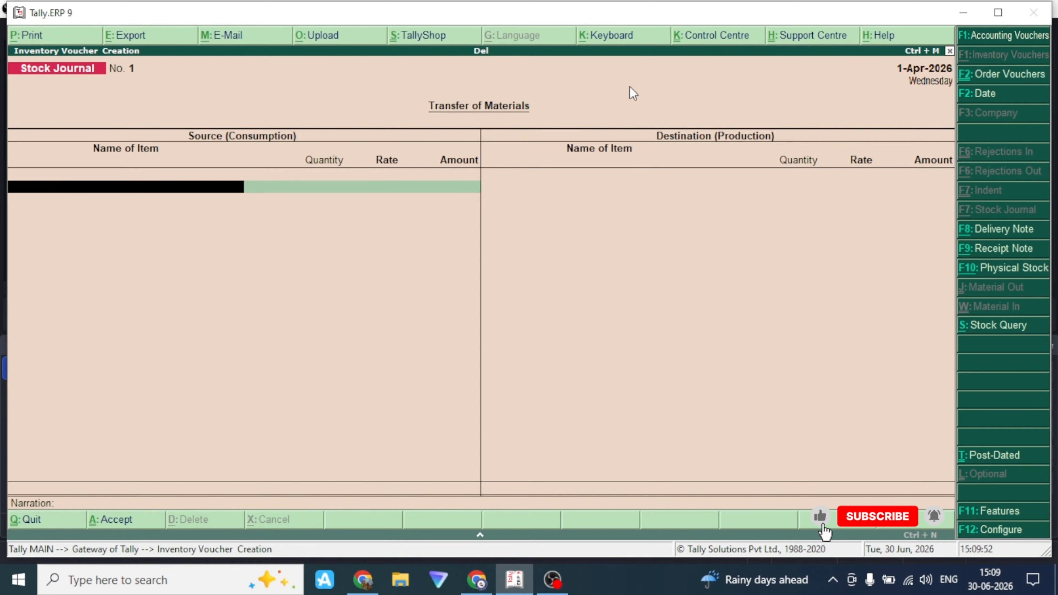
key(Escape)
key(Escape)
key(n)
Step: Open the Statements of Inventory reports from the display reports of the company Del
key(Up)
key(Up)
key(Up)
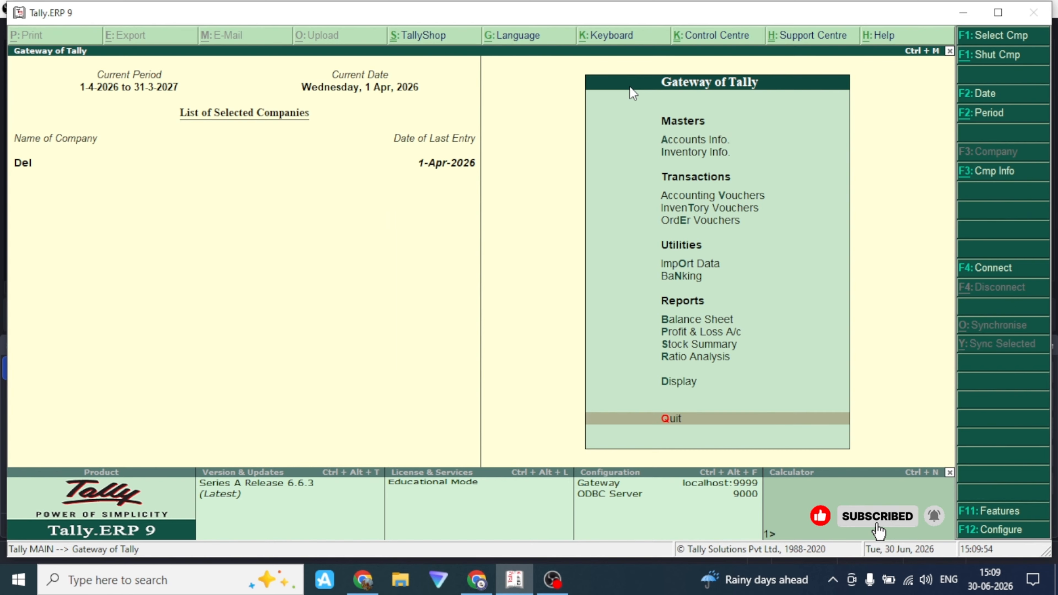
key(Down)
key(Return)
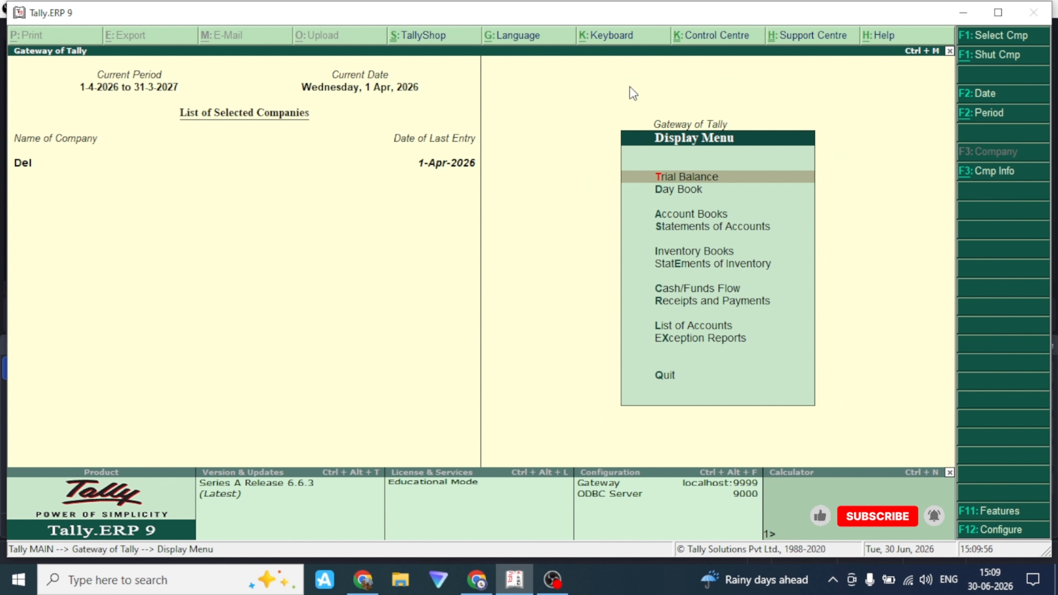
key(Down)
key(Down)
key(Down)
key(Down)
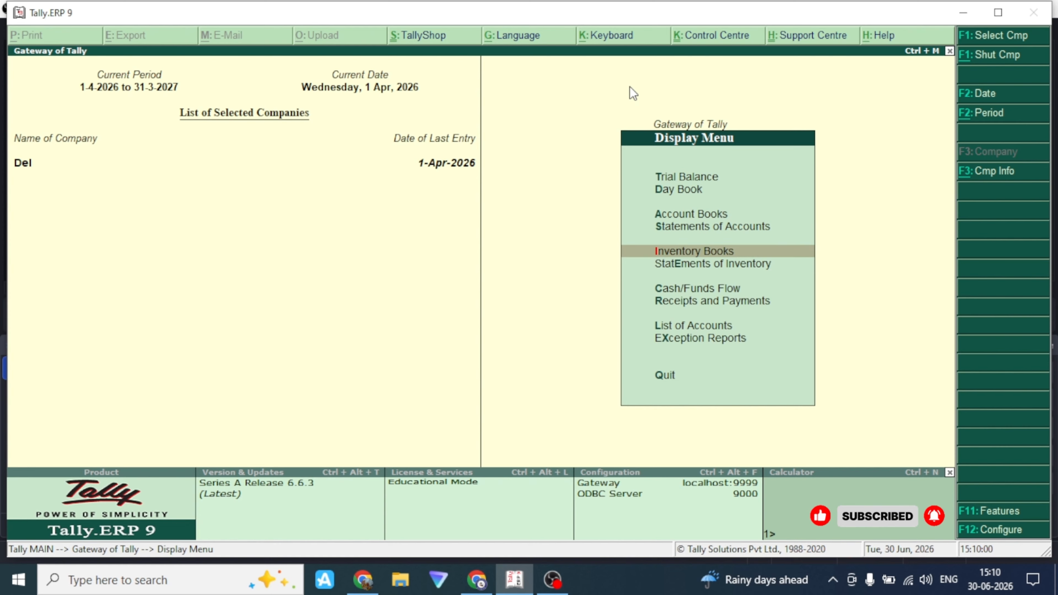
key(Down)
key(Return)
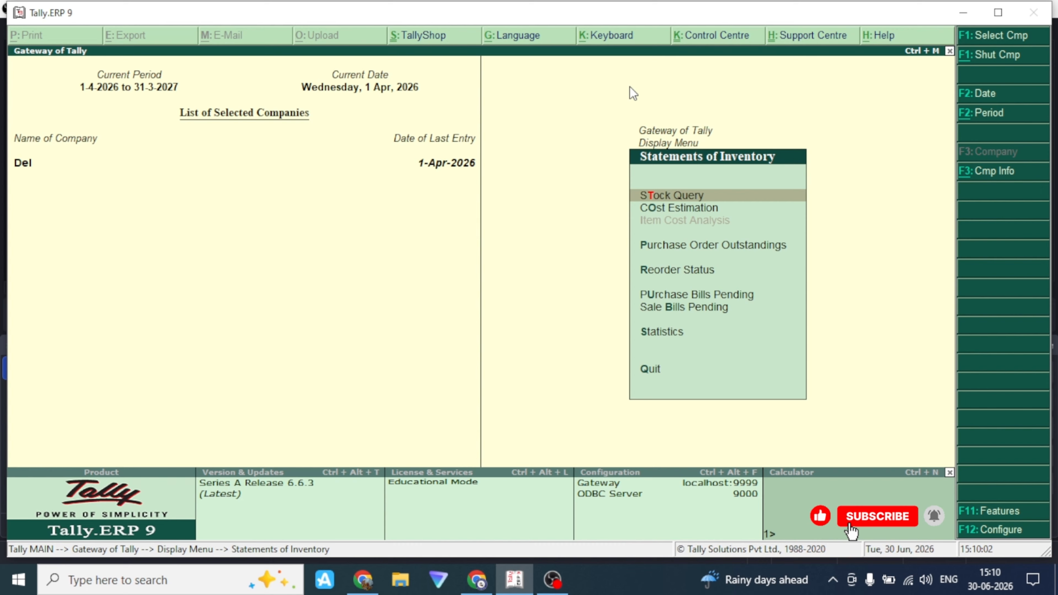
Step: Review the Purchase Order Outstandings report for all orders and return to the Gateway of Tally
key(Down)
key(Down)
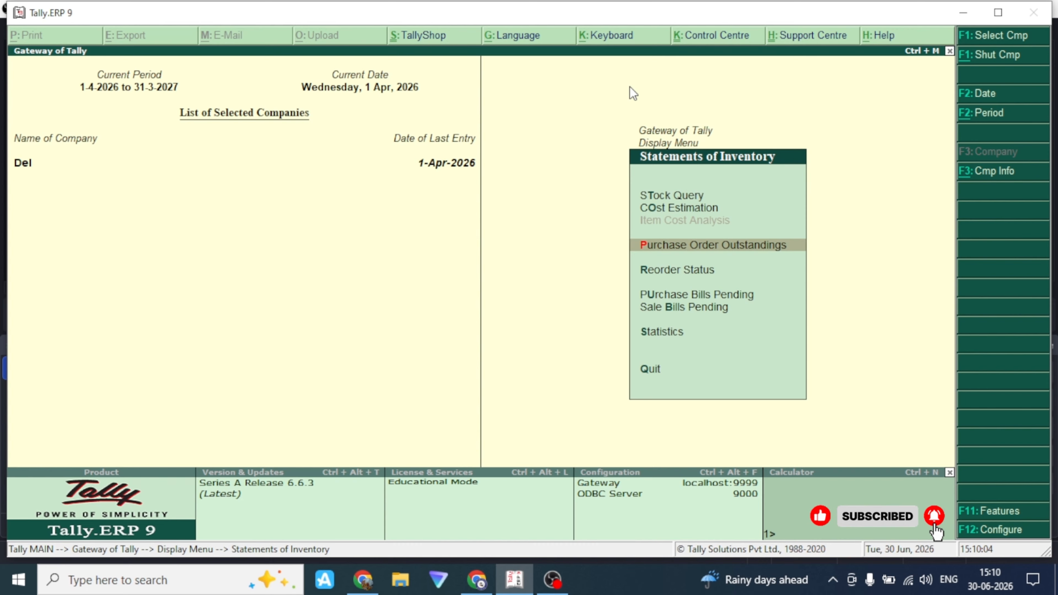
key(Return)
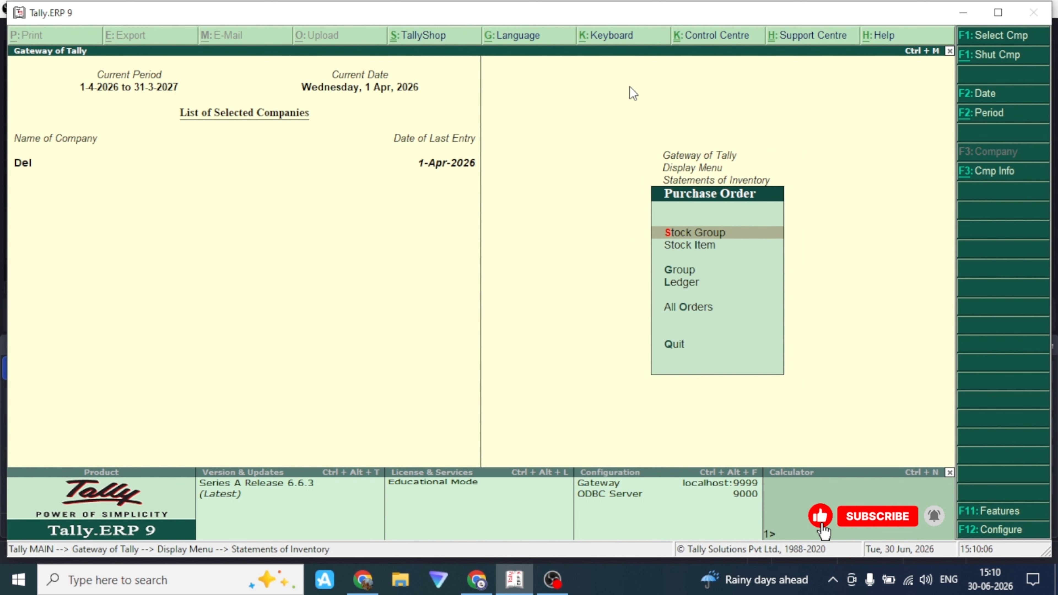
key(Down)
key(Down)
key(Down)
key(Down)
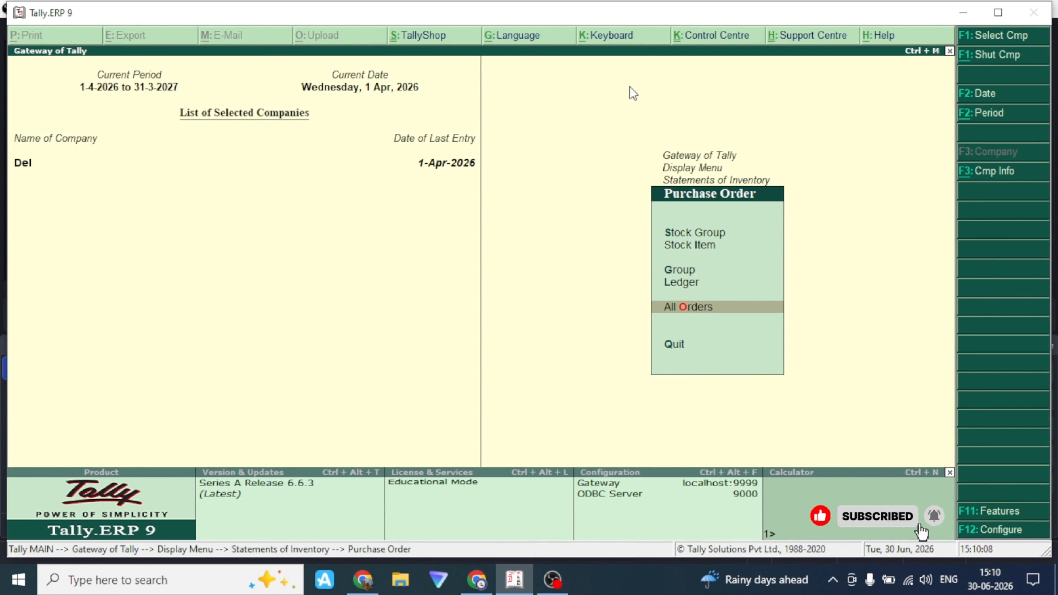
key(Return)
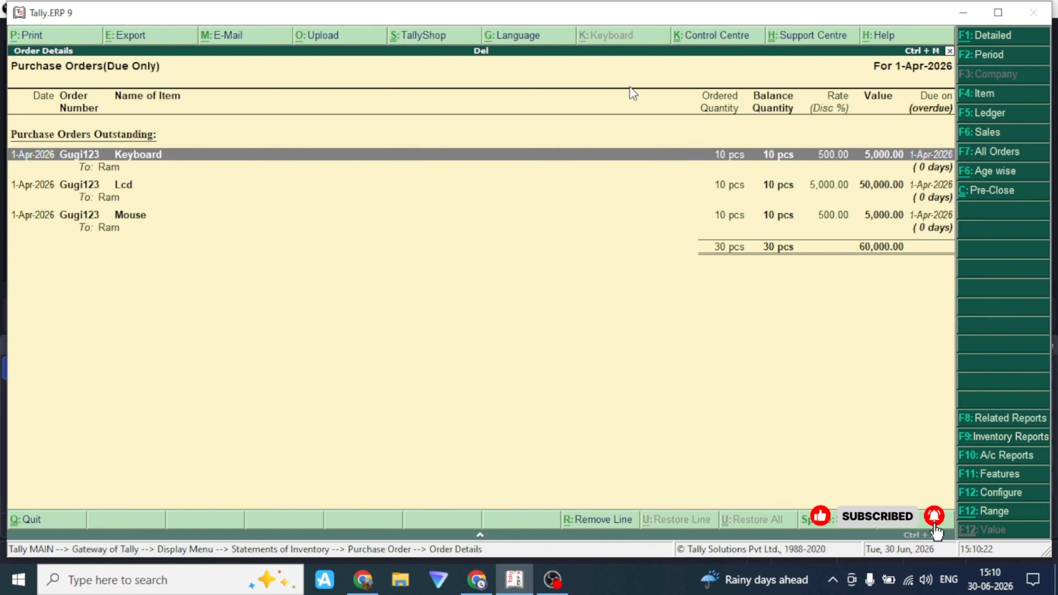
key(Escape)
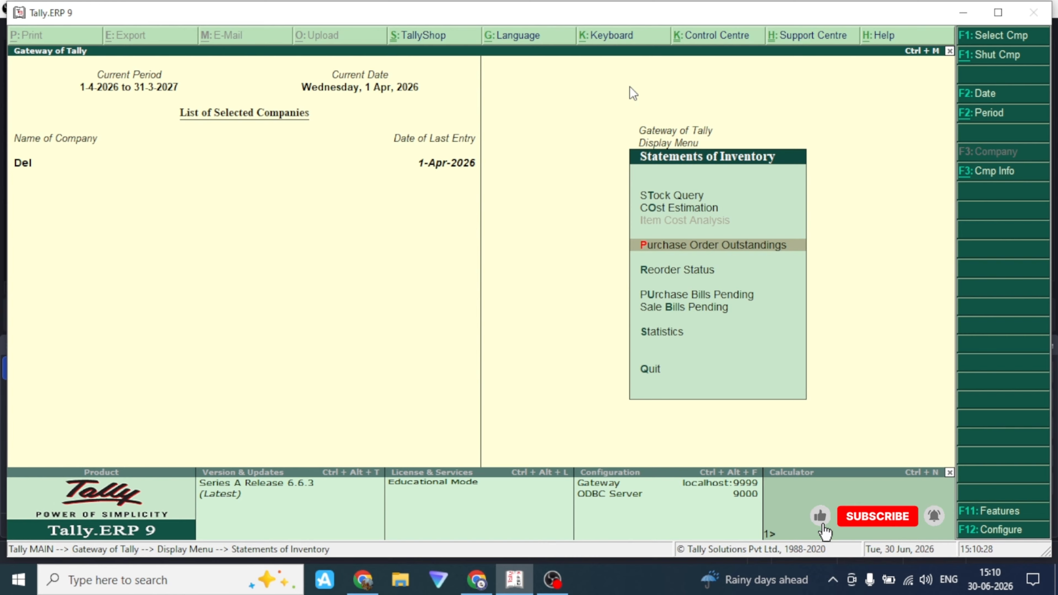
key(Escape)
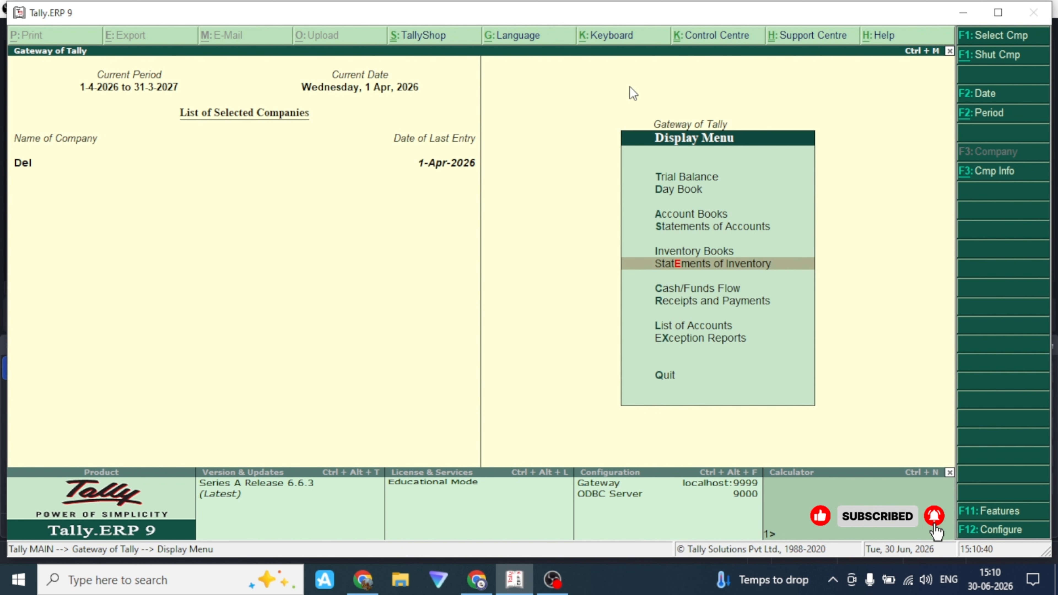
key(Escape)
key(Escape)
key(n)
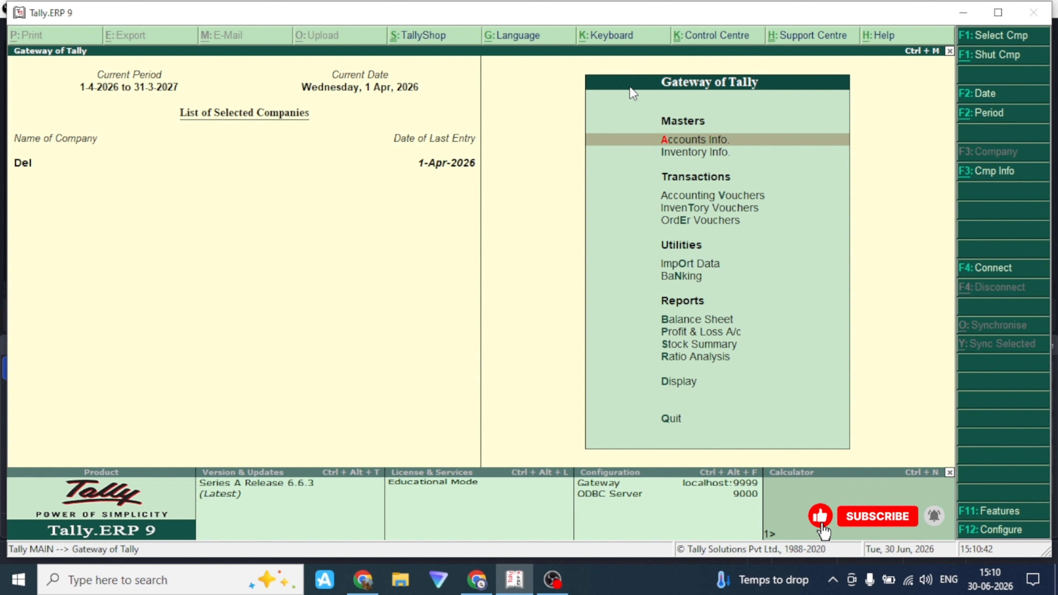
Step: Start a receipt note inventory voucher without a typed reference number and select the supplier's ledger as the party account
key(Down)
key(Down)
key(Down)
key(Down)
key(Up)
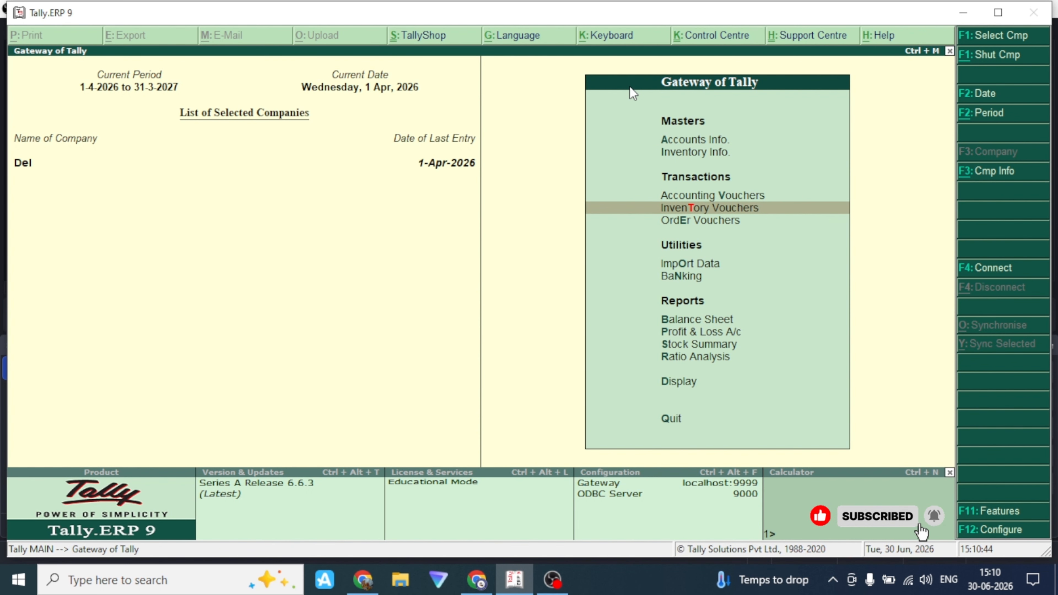
key(Return)
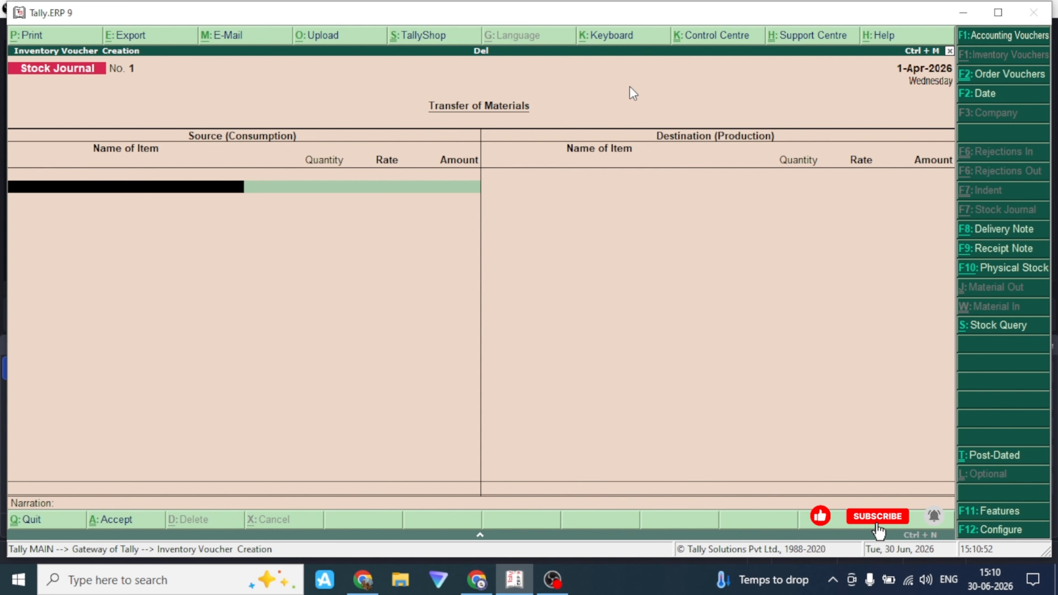
key(alt+F9)
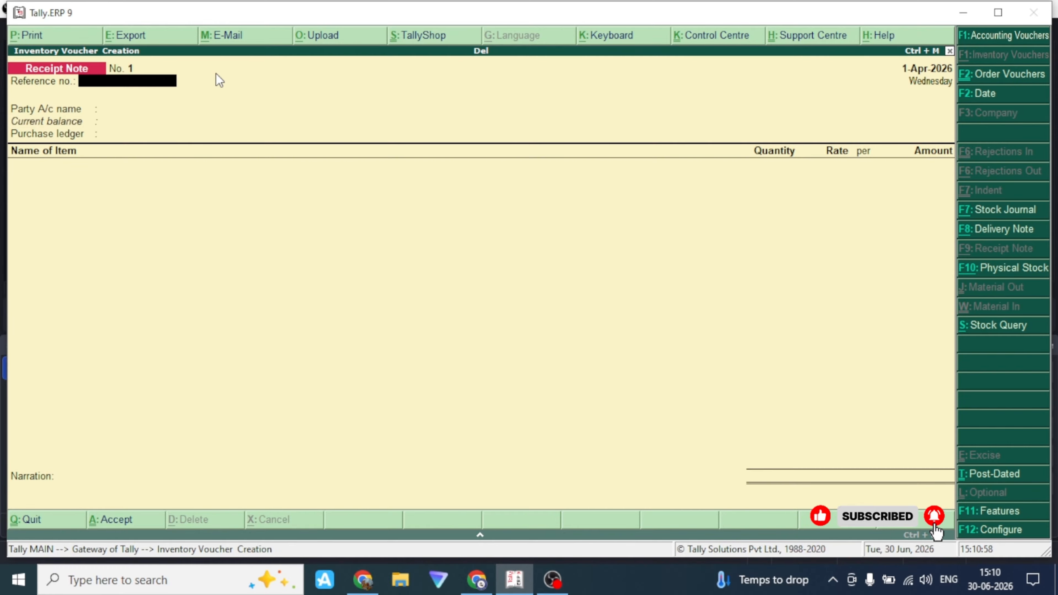
key(Return)
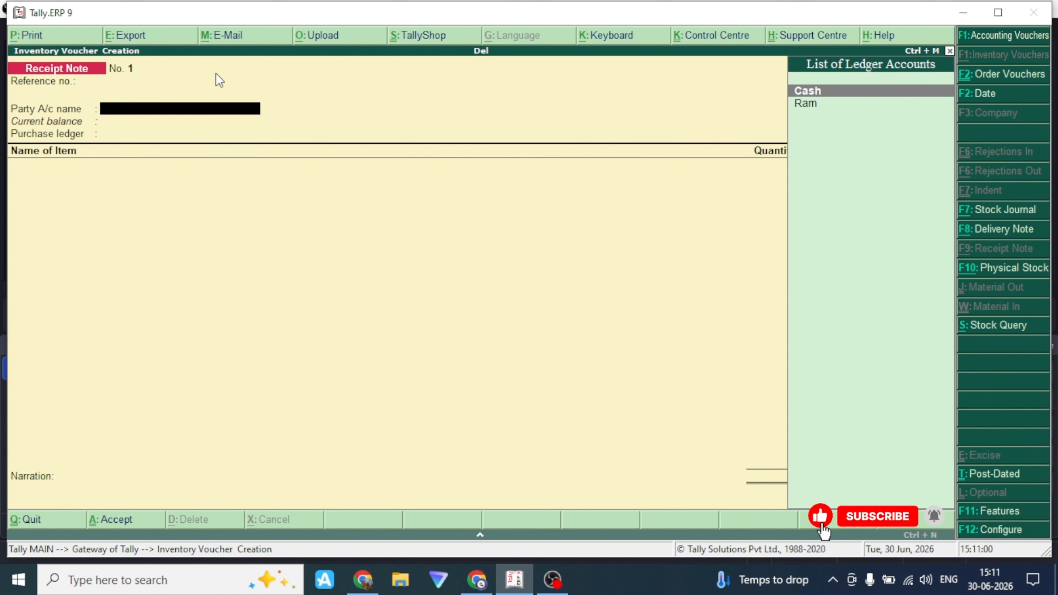
key(Down)
key(Return)
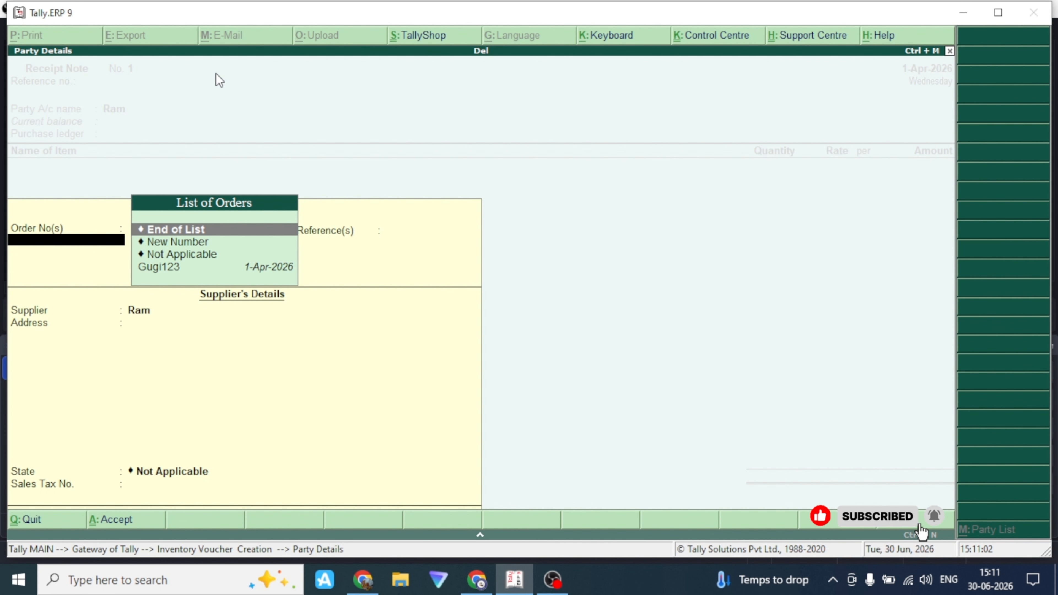
Step: Link the receipt note to the supplier's pending purchase order dated 1-Apr-2026, accept the party details, and keep Purchase as the purchase ledger
key(Down)
key(Down)
key(Down)
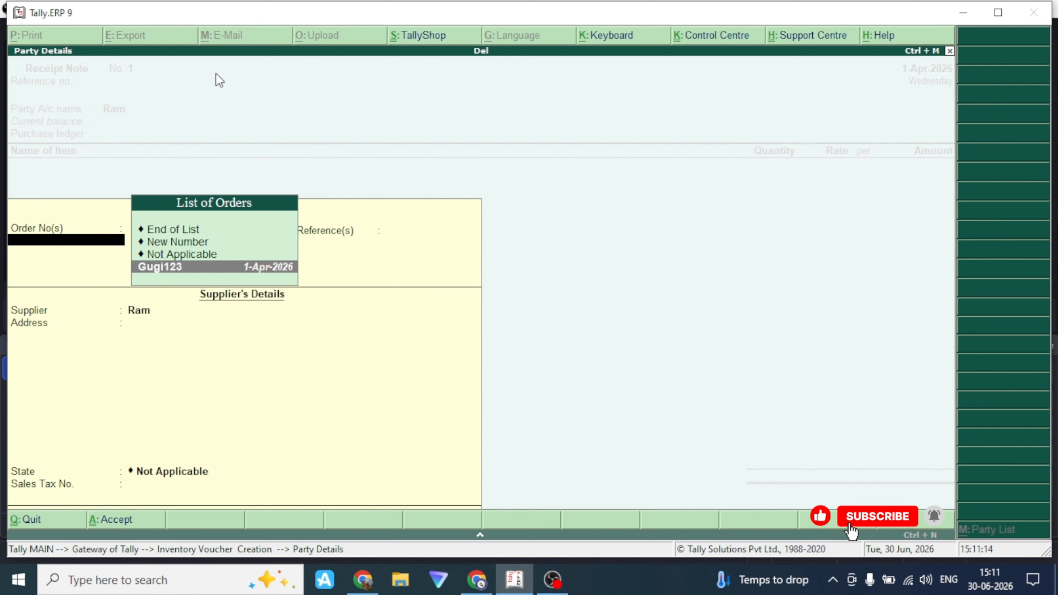
key(Return)
key(Return)
key(Return)
key(Return)
key(Return)
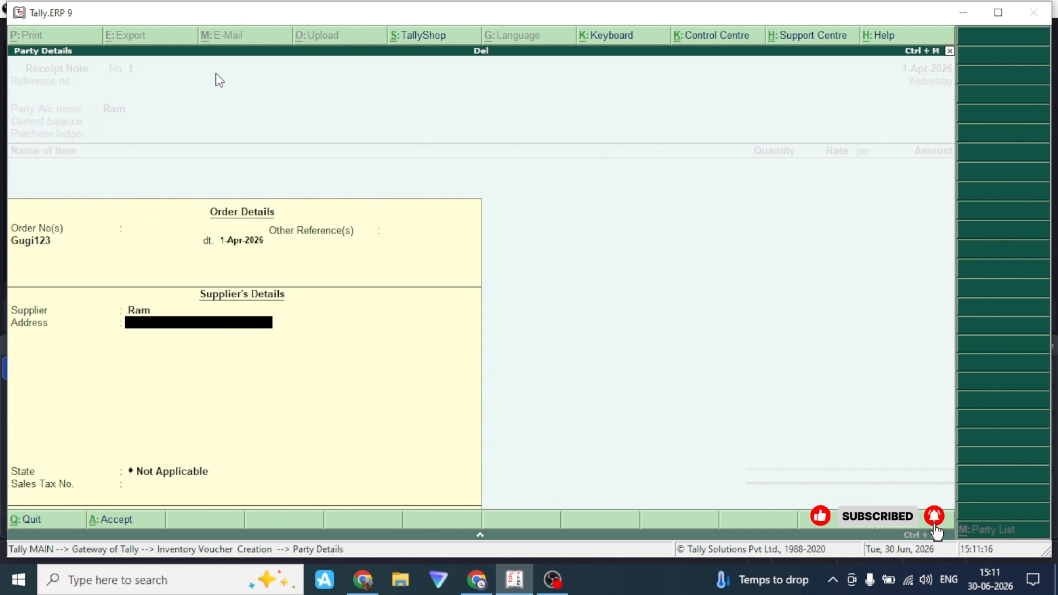
key(Return)
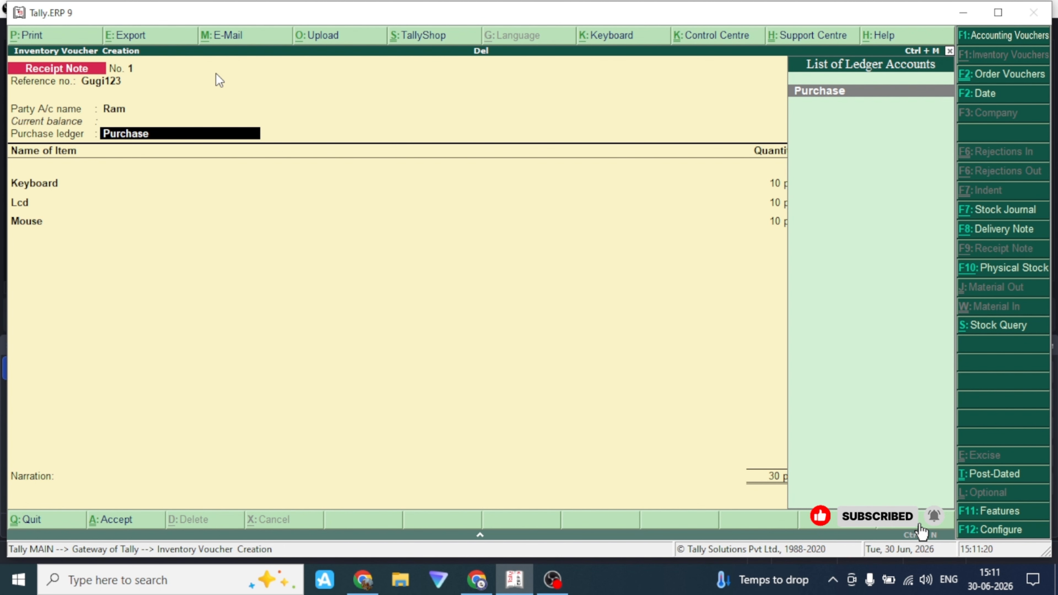
key(Return)
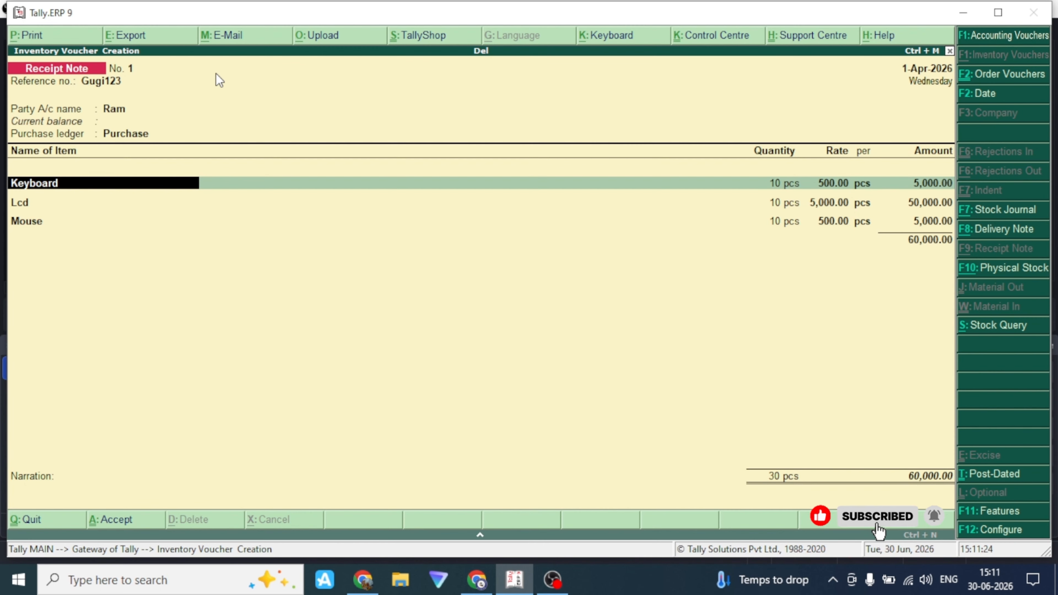
Step: Confirm the Keyboard allocation of 10 pcs at 500 per pcs against the purchase order's tracking number
key(Return)
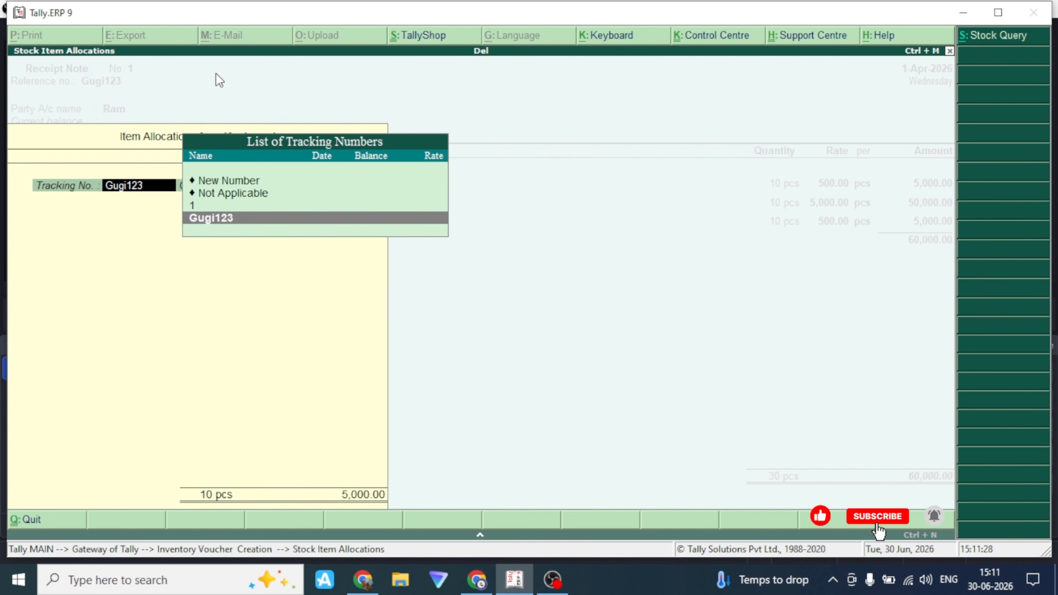
key(Return)
key(Return)
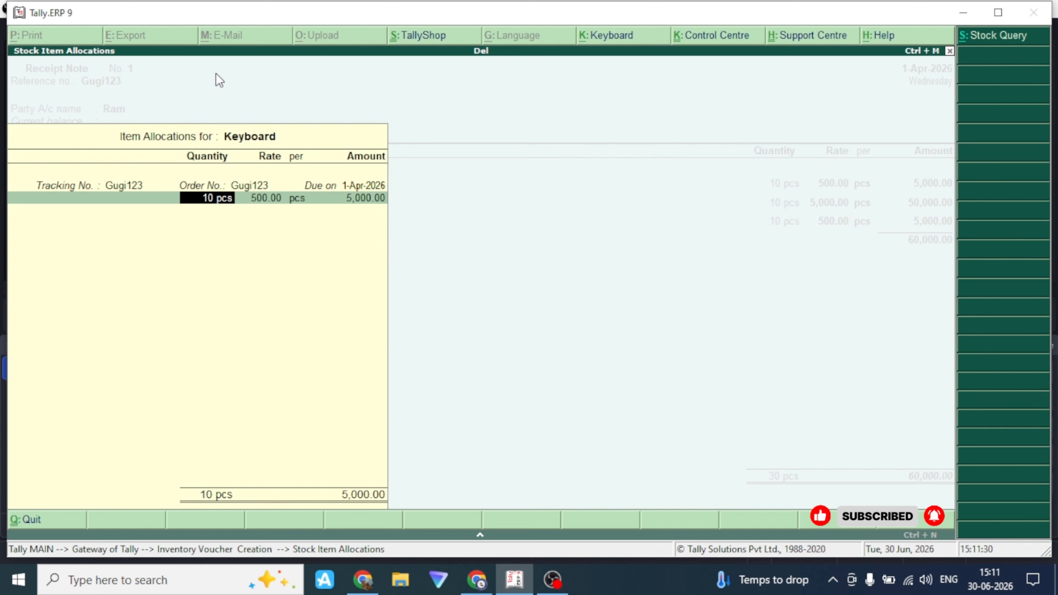
key(Return)
key(Return)
key(Return)
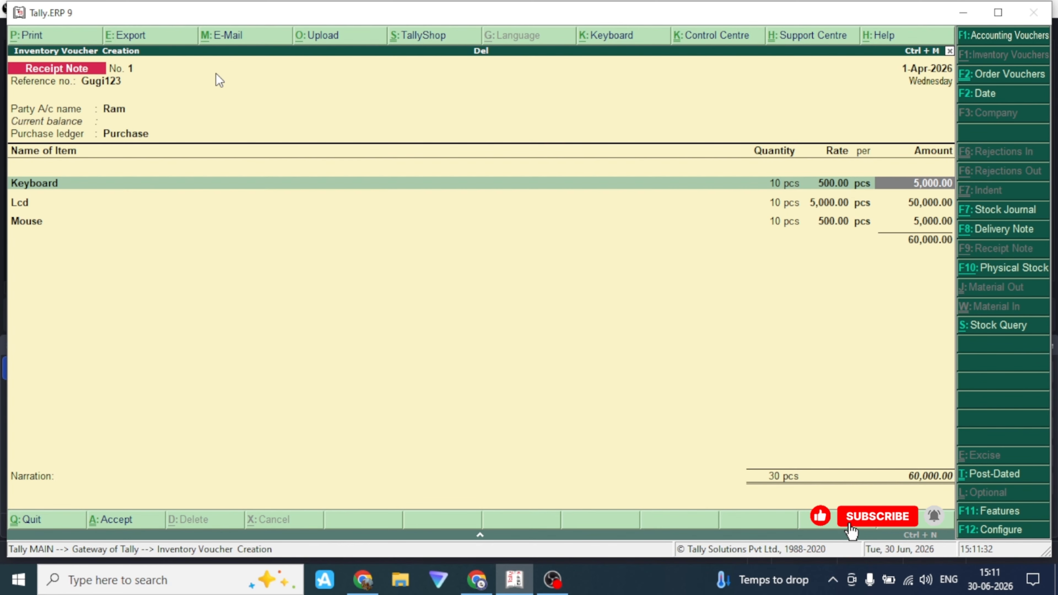
key(Return)
Step: Confirm the Lcd allocation of 10 pcs at 5,000 per pcs against the purchase order's tracking number
key(Return)
key(Return)
key(Return)
key(Return)
key(Return)
key(Return)
key(Return)
key(Return)
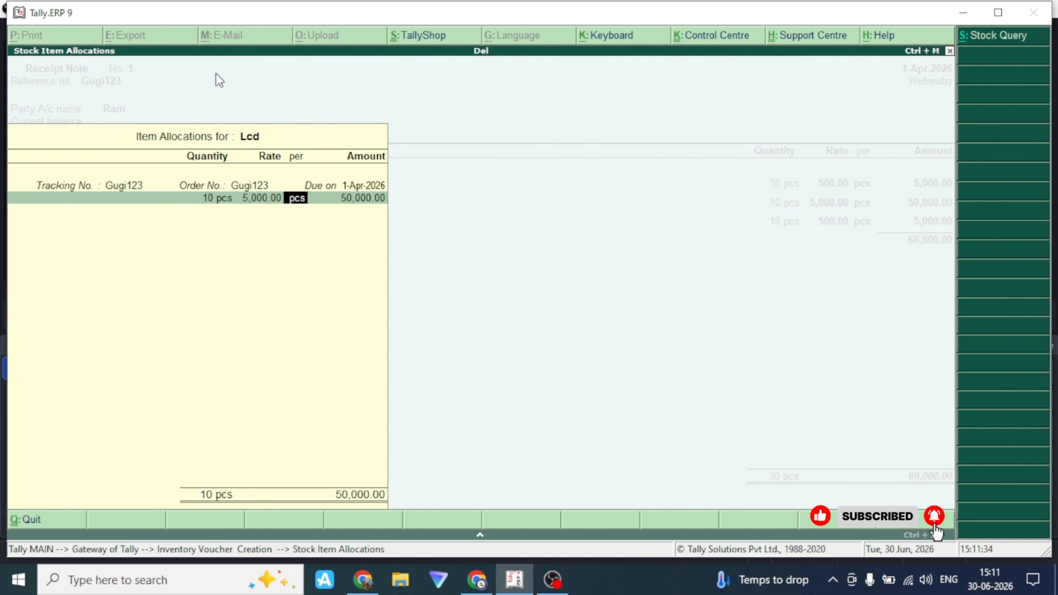
key(Return)
key(Return)
key(Return)
key(Return)
key(Return)
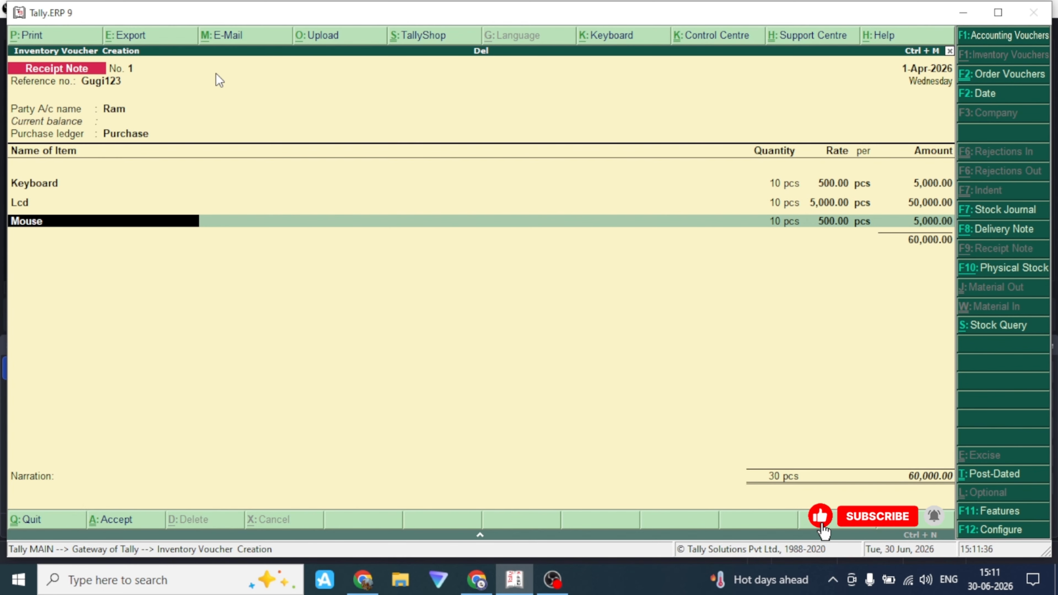
Step: Confirm the Mouse allocation of 10 pcs at 500 per pcs against the purchase order's tracking number
key(Return)
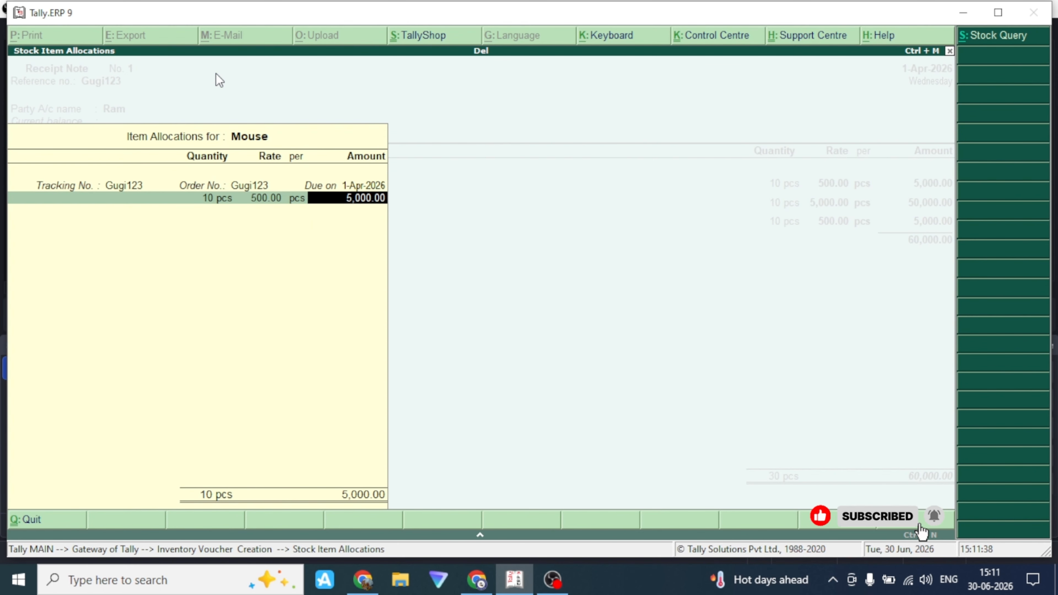
key(Return)
key(Return)
key(Return)
Step: End the receipt note's item list, leave the narration blank, and accept the voucher
key(Return)
key(Return)
key(Return)
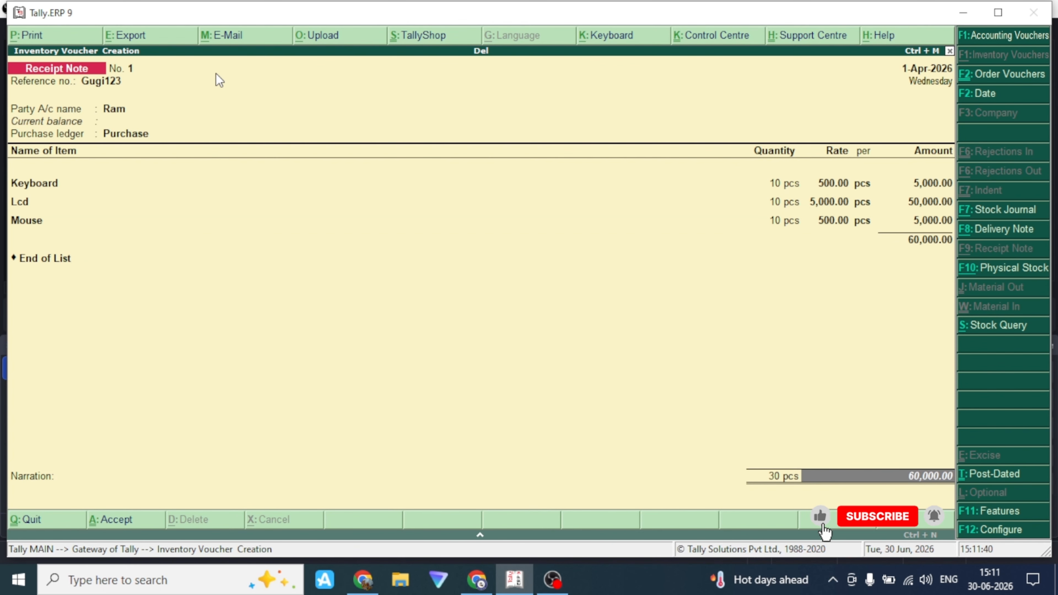
key(Return)
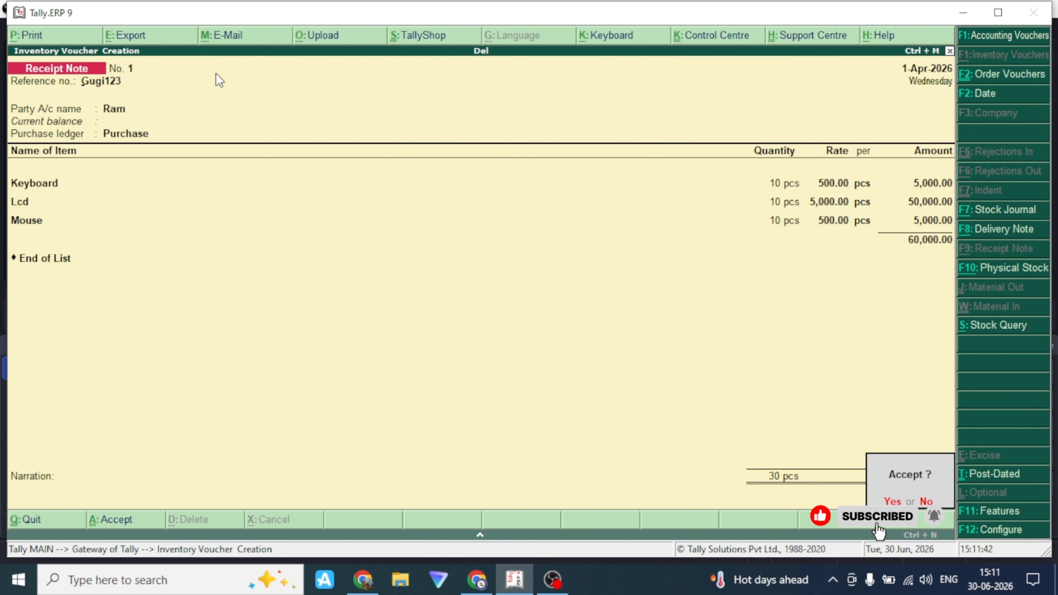
key(Return)
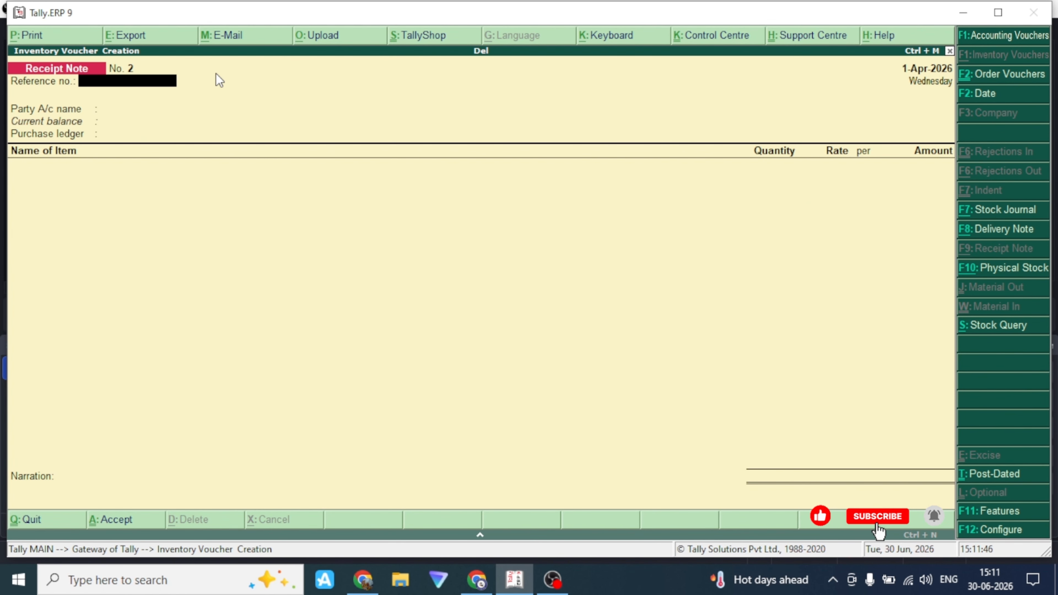
Step: Leave the new blank receipt note and open the Statements of Inventory reports
key(Escape)
key(Return)
key(d)
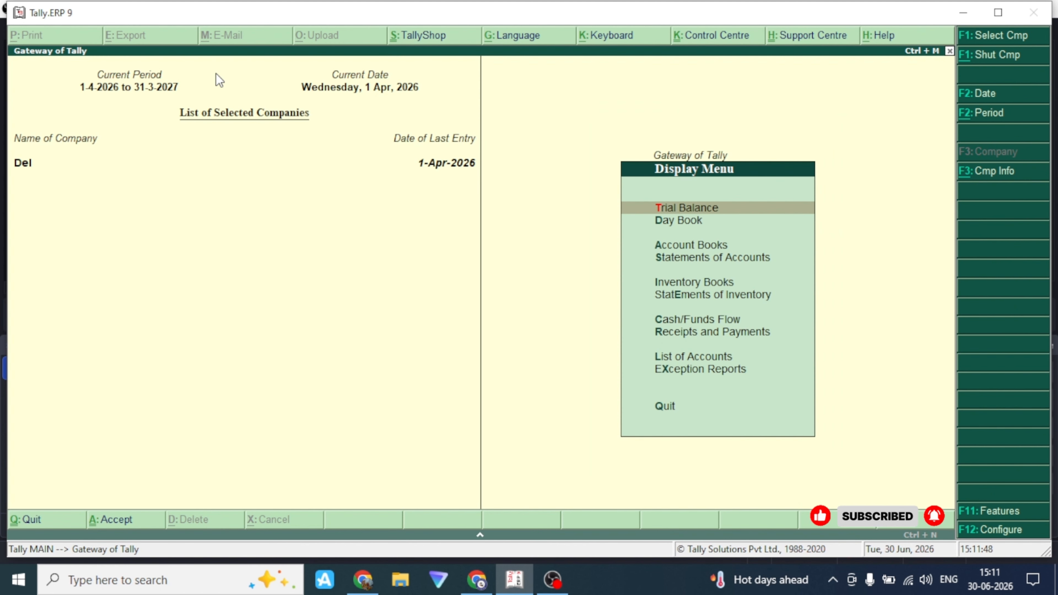
key(Down)
key(Down)
key(Down)
key(Down)
key(Down)
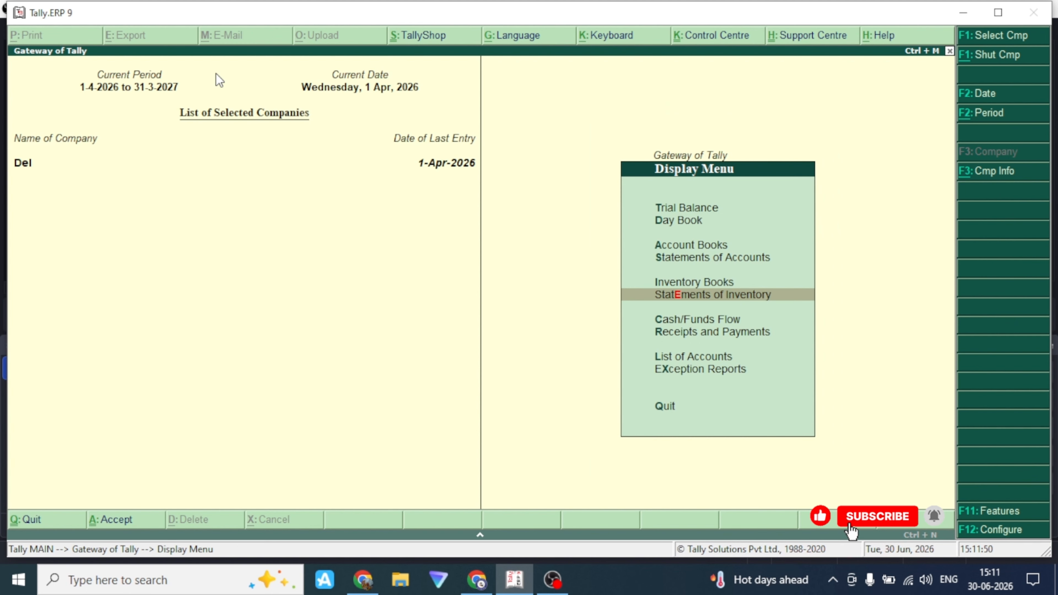
key(Return)
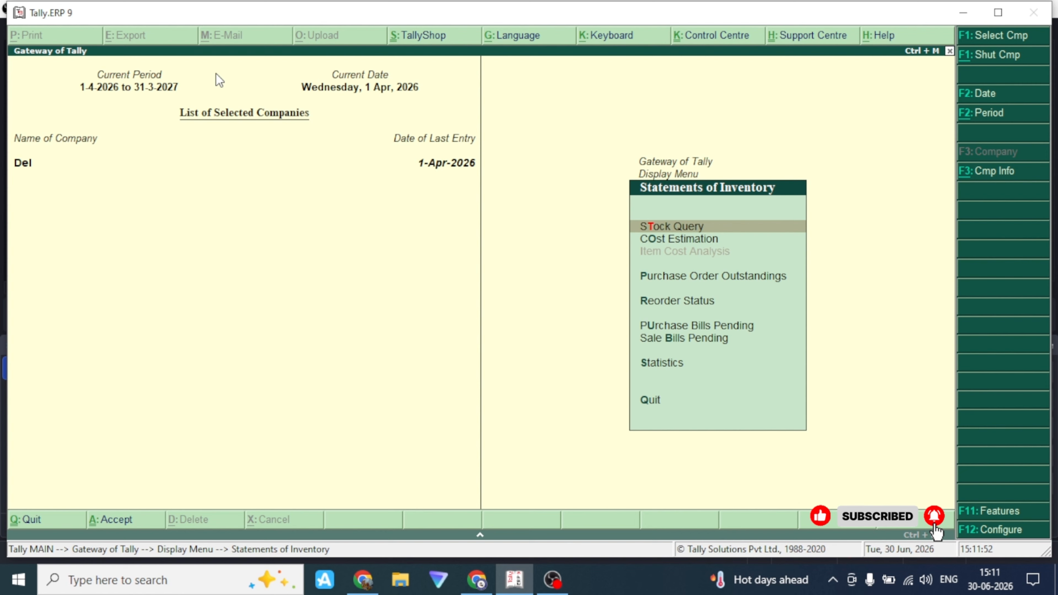
Step: Open the Purchase Order Outstandings report for all orders and check which purchase orders are still due
key(Down)
key(Down)
key(Down)
key(Down)
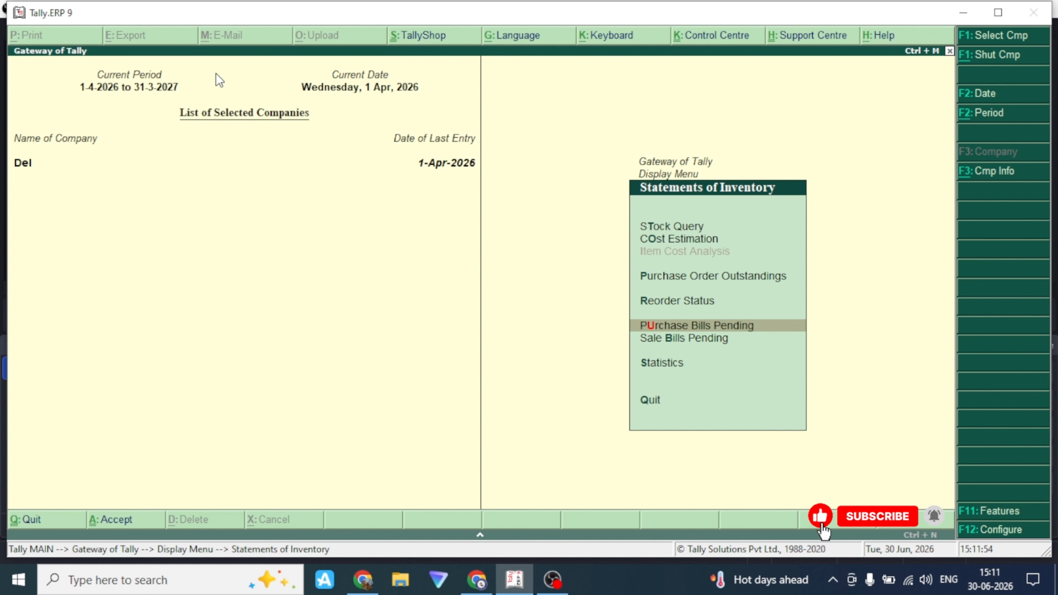
key(Up)
key(Up)
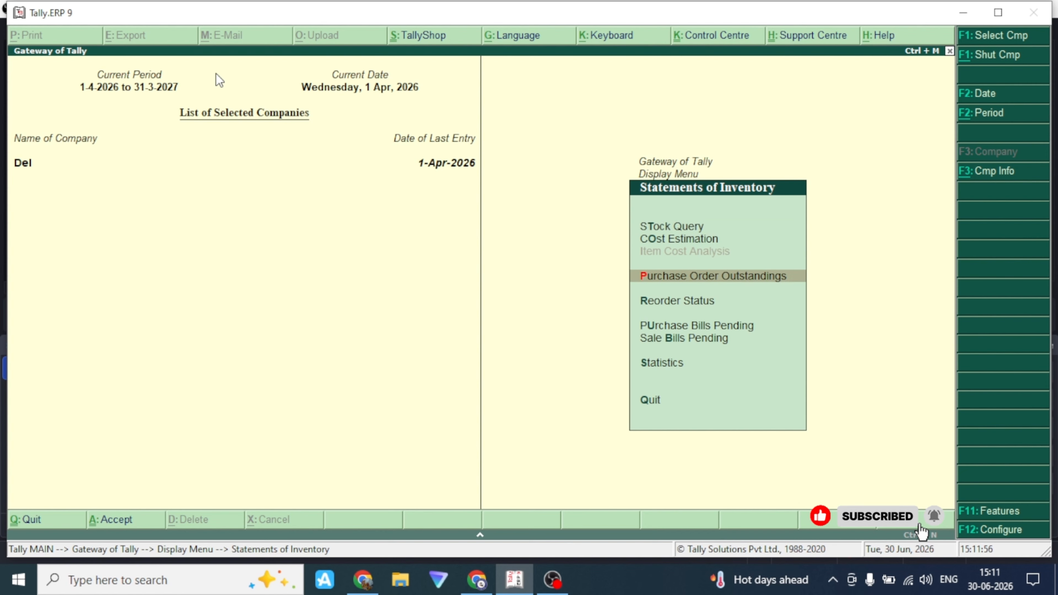
key(Return)
key(Down)
key(Down)
key(Down)
key(Down)
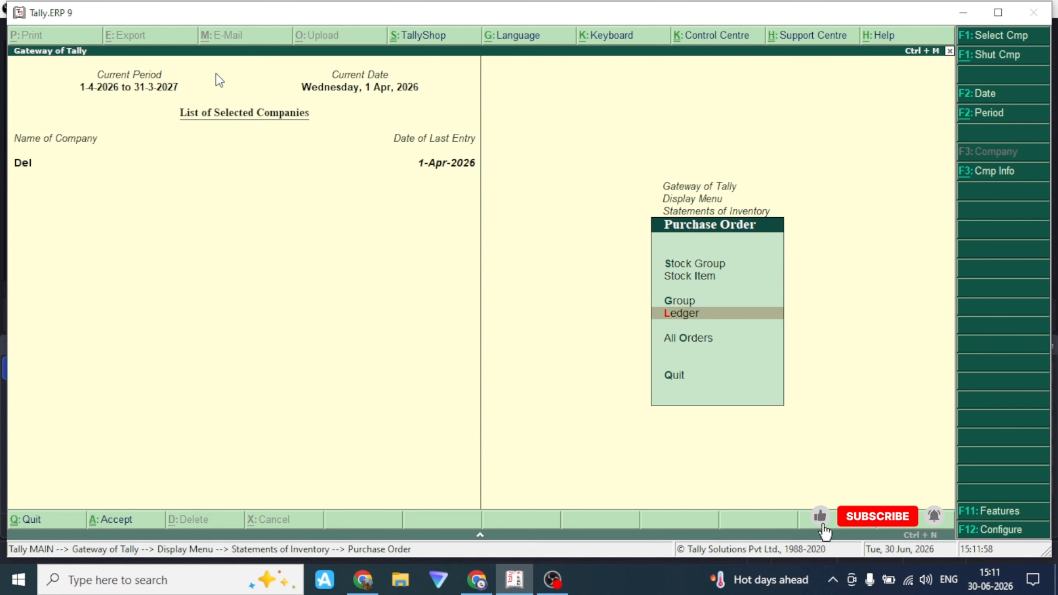
key(Return)
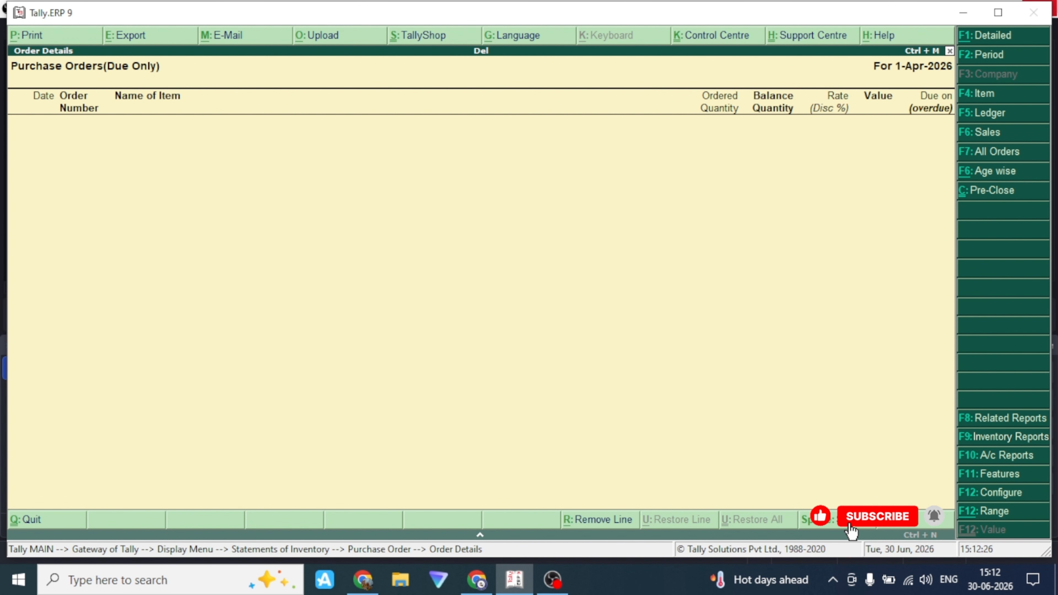
Step: Leave the outstanding orders report and start a new purchase voucher under Accounting Vouchers
key(Escape)
key(Escape)
key(Escape)
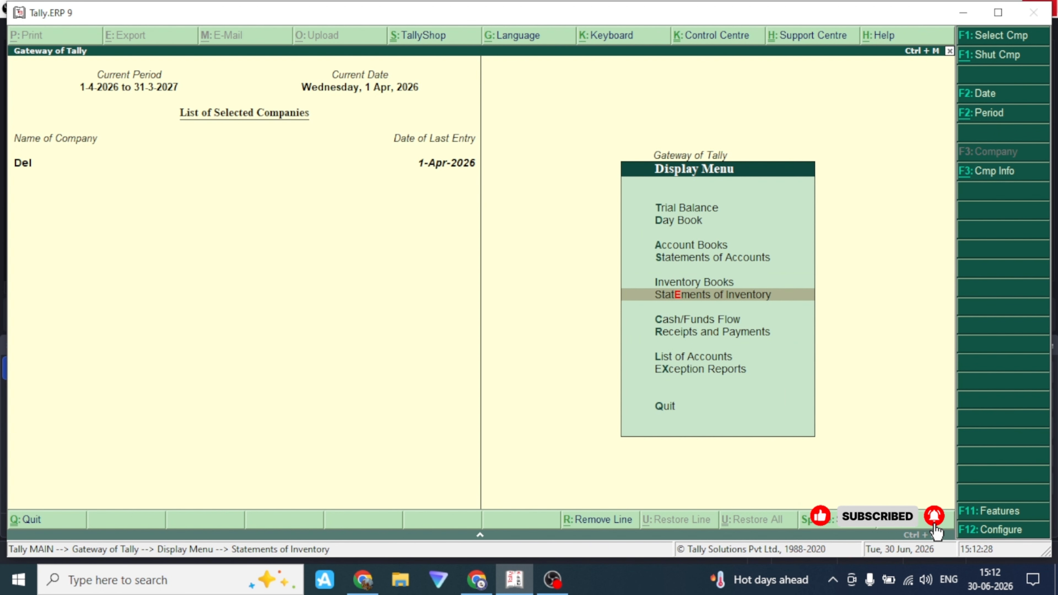
key(Escape)
key(Up)
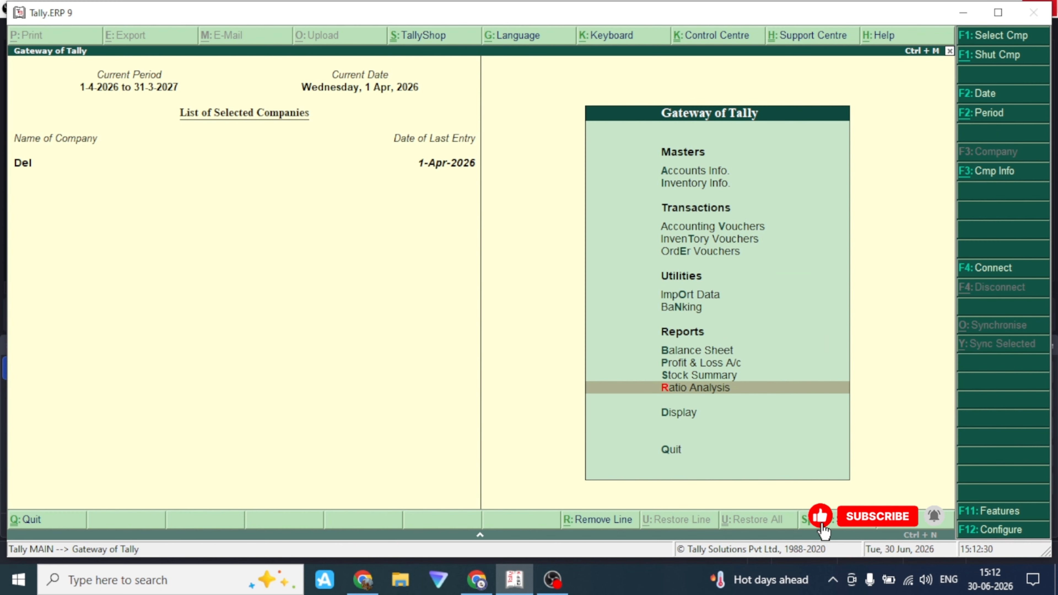
key(Up)
key(Up)
key(Up)
key(Up)
key(Up)
key(Up)
key(Up)
key(Up)
key(Return)
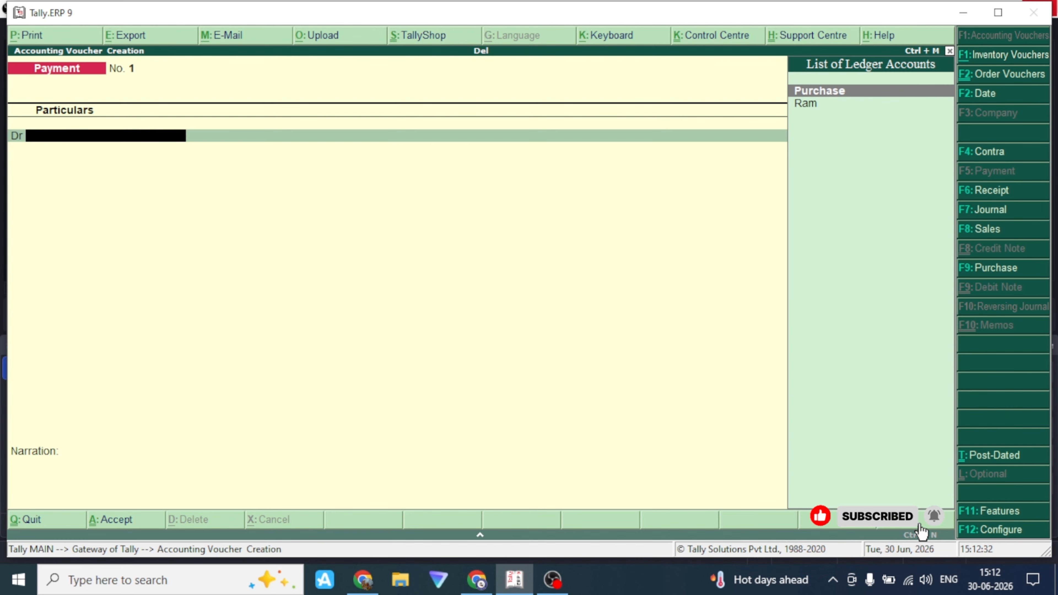
key(F9)
Step: Leave the supplier invoice number and date blank and choose the supplier's ledger as the purchase voucher's party account
key(Return)
key(Return)
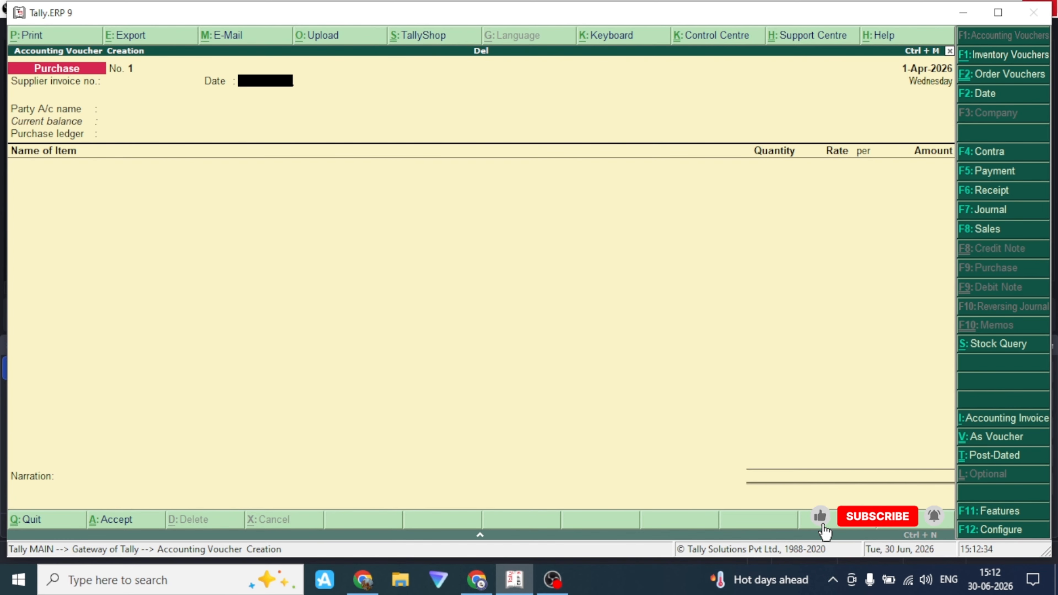
key(Down)
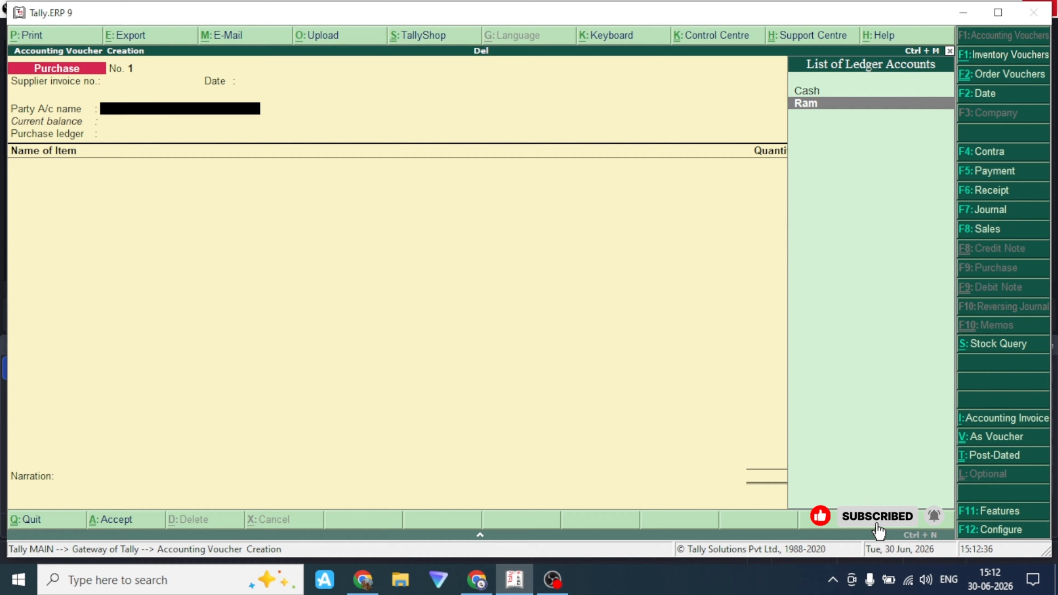
key(Return)
Step: Link the existing receipt note's tracking number dated 1-Apr-2026 to the purchase and accept the order and supplier details
key(Down)
key(Down)
key(Down)
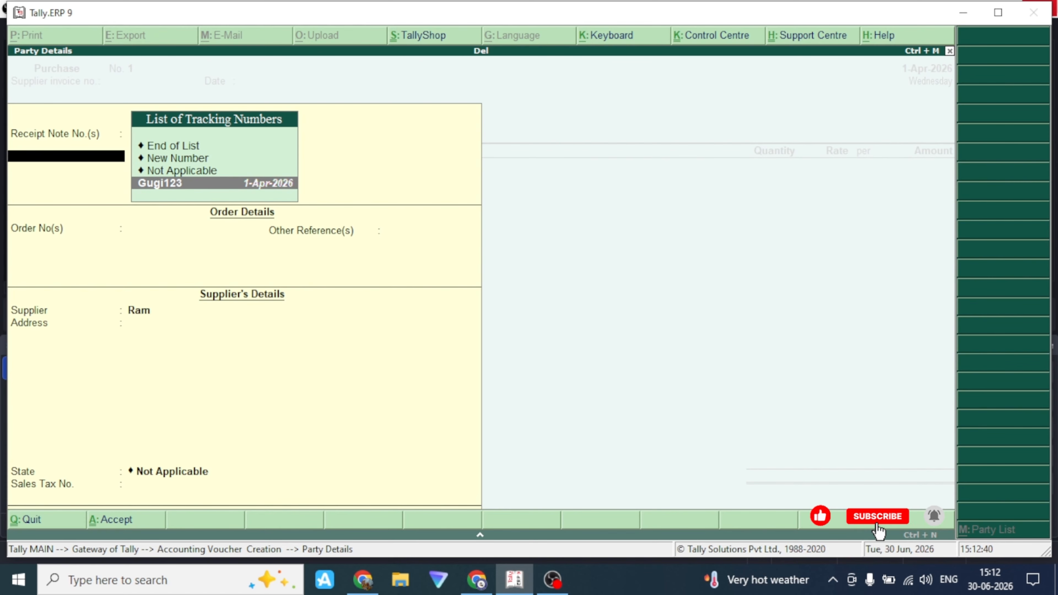
key(Return)
key(Return)
key(Return)
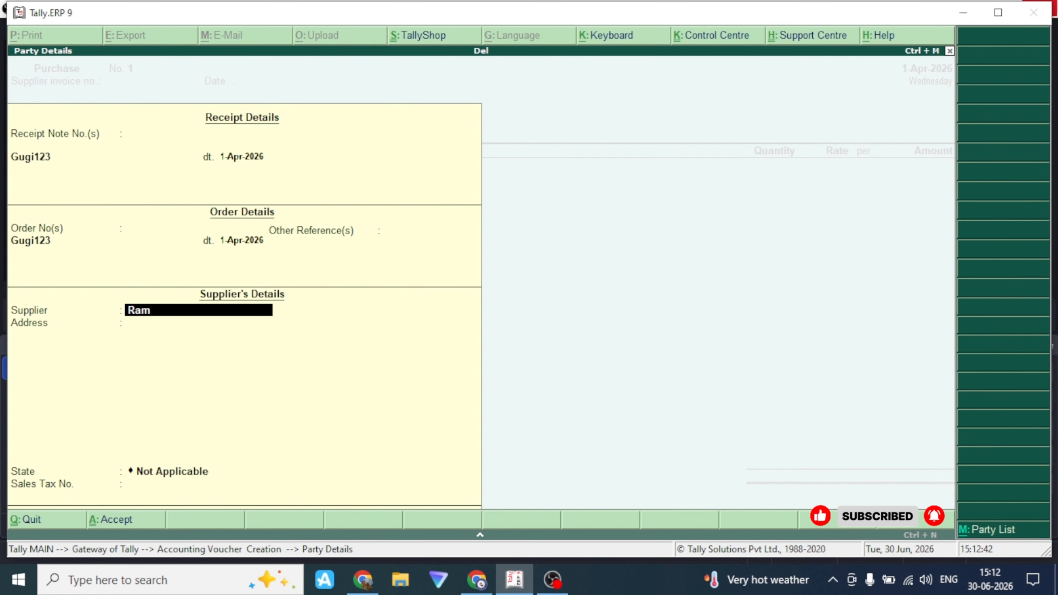
key(Return)
key(Return)
key(Return)
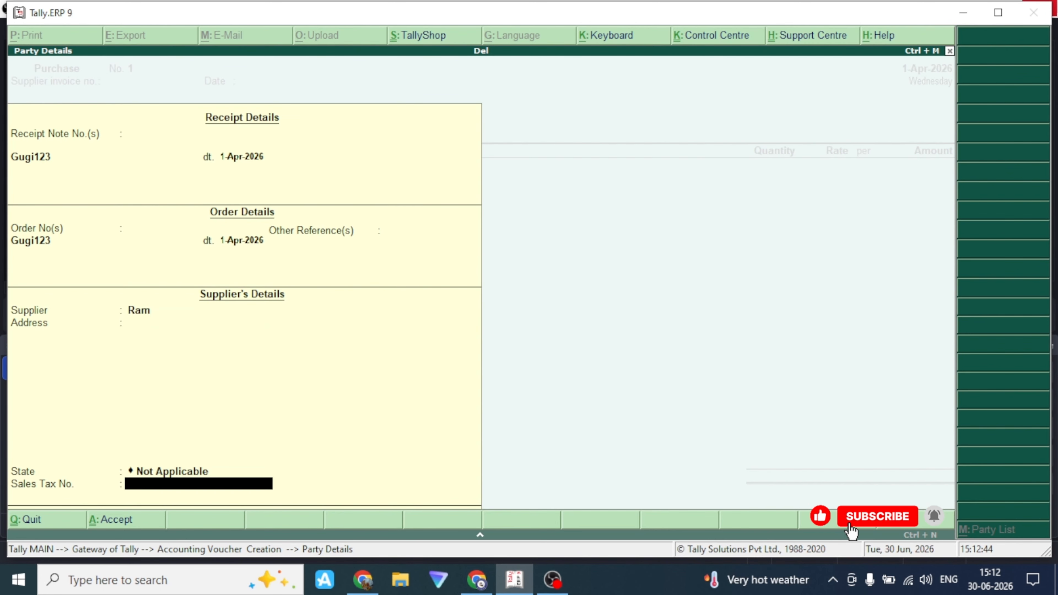
key(Return)
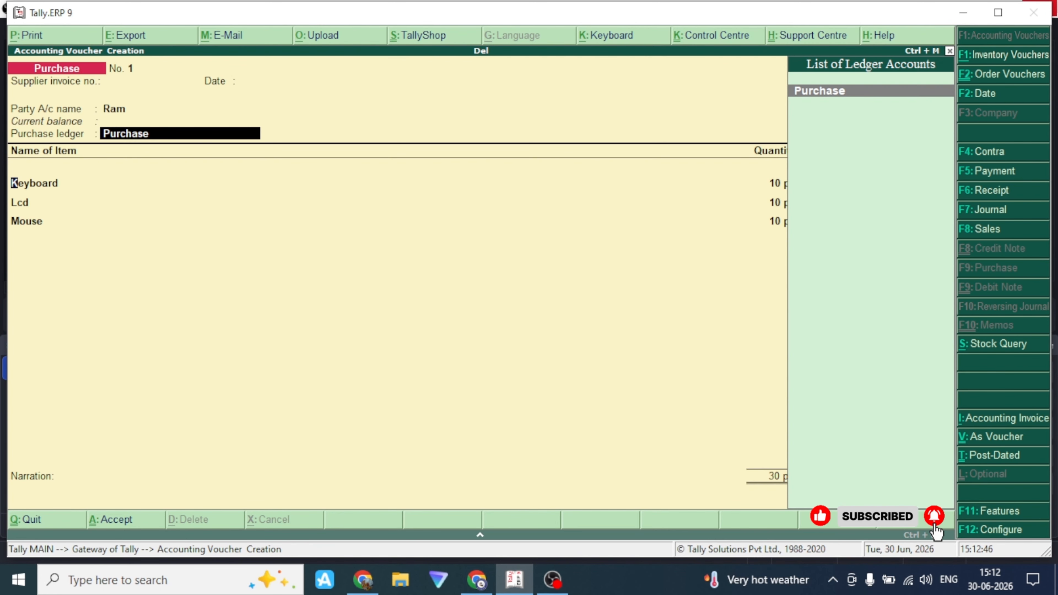
Step: Keep Purchase as the purchase ledger and confirm the Keyboard allocation of 10 pcs at 500 per pcs
key(Return)
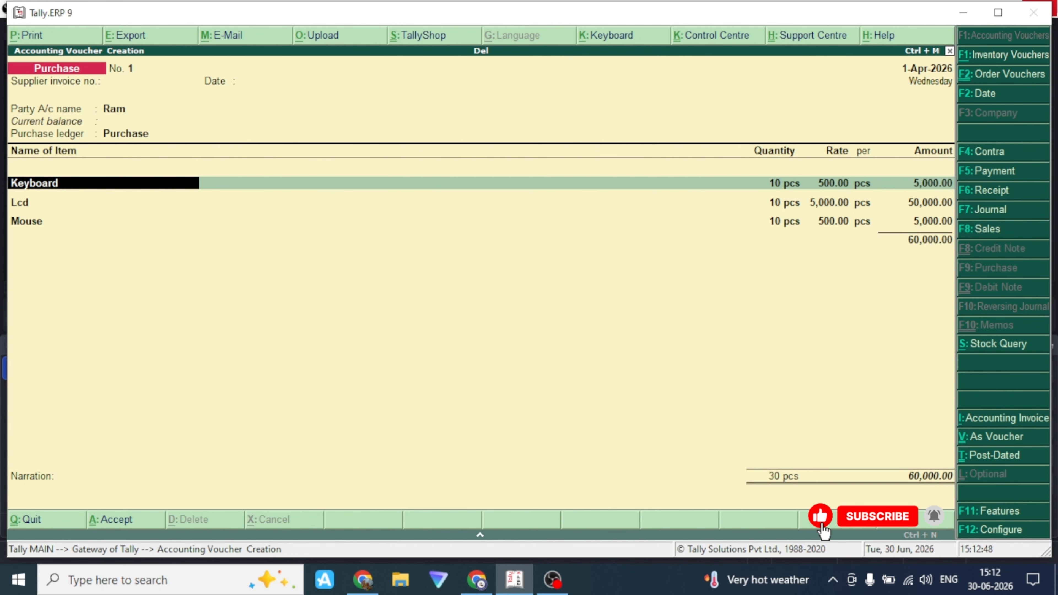
key(Return)
key(Return)
key(Return)
key(Return)
key(Return)
key(Return)
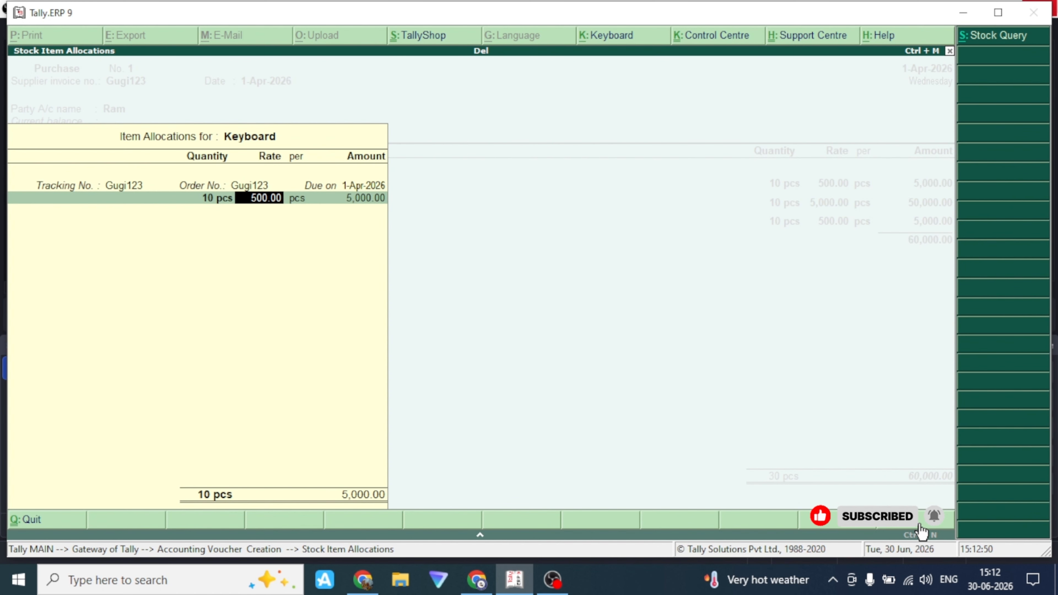
key(Return)
key(Return)
key(Return)
Step: Confirm the purchase voucher's Lcd allocation of 10 pcs at 5,000 per pcs against the receipt note's tracking number
key(Return)
key(Return)
key(Return)
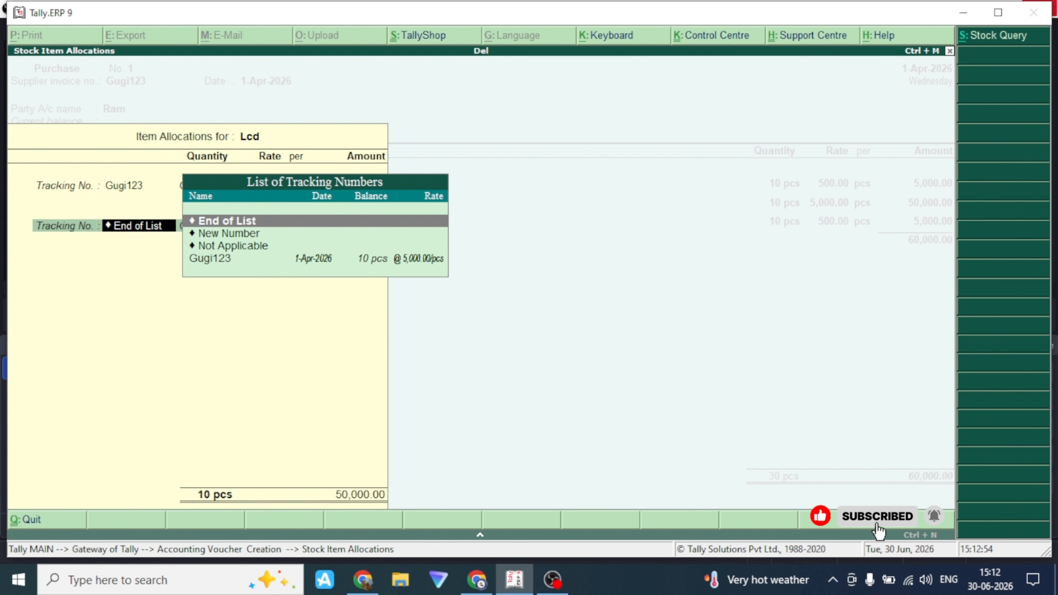
key(Return)
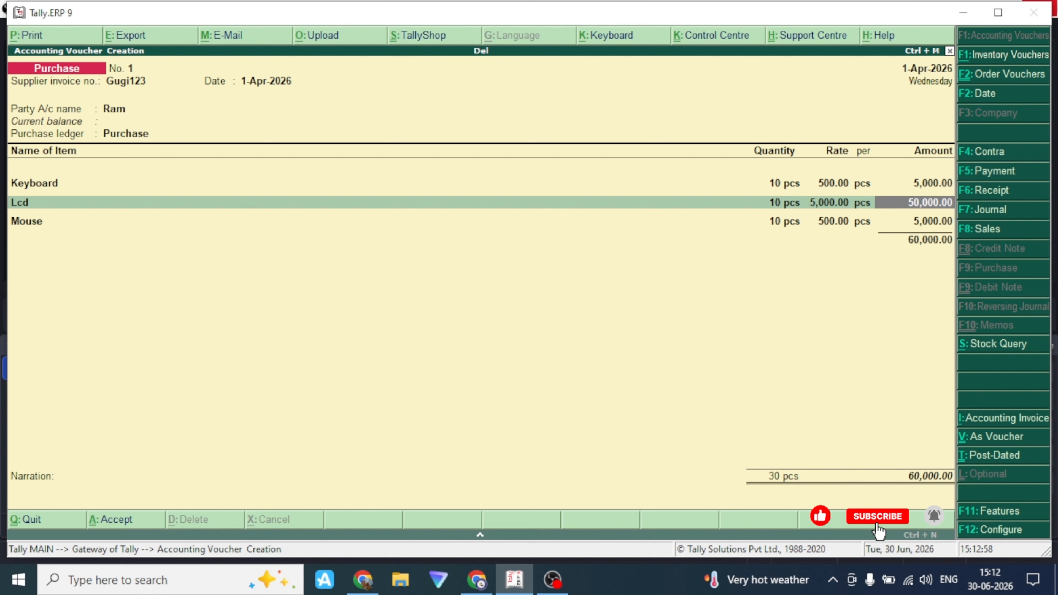
key(Return)
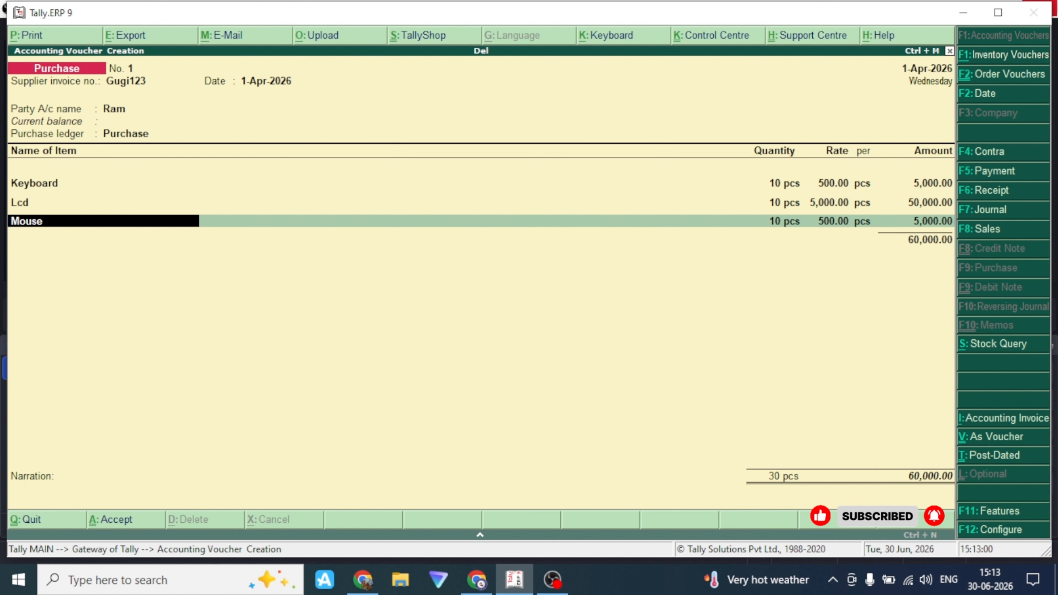
Step: Confirm the purchase voucher's Mouse allocation of 10 pcs at 500 per pcs against the receipt note's tracking number
key(Return)
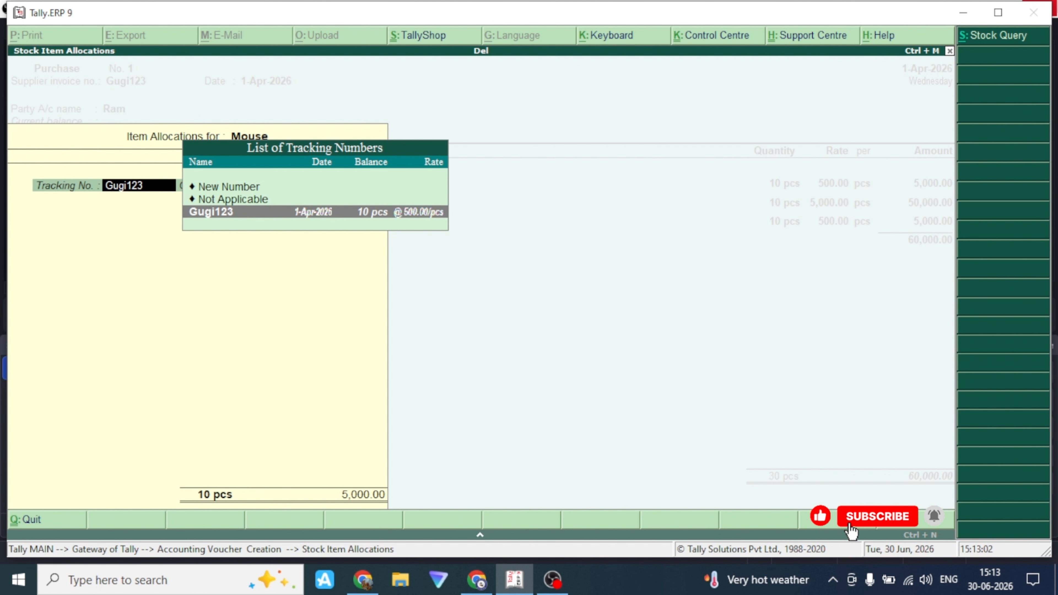
key(Return)
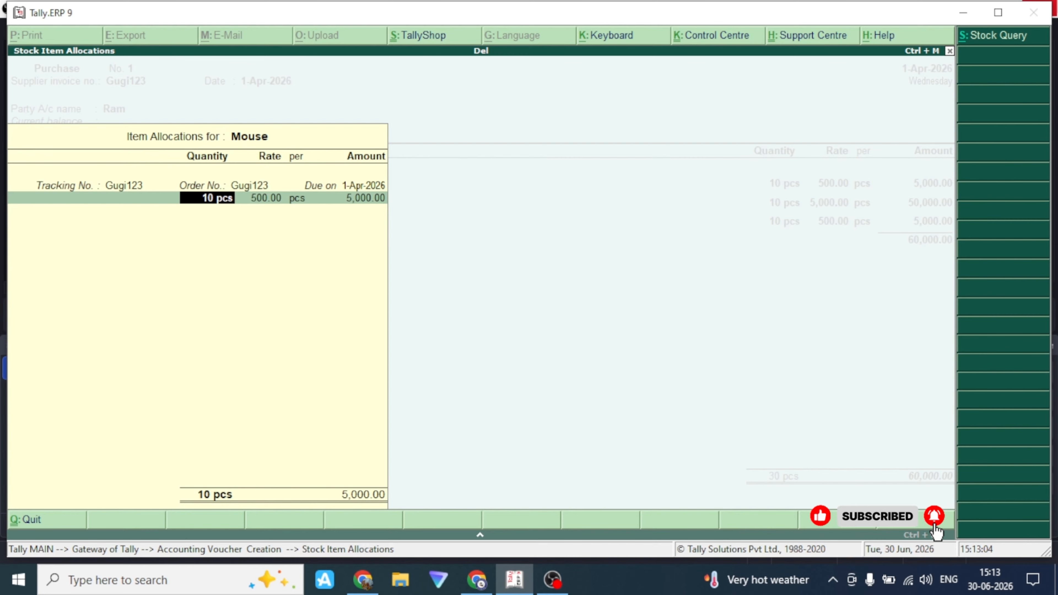
key(Return)
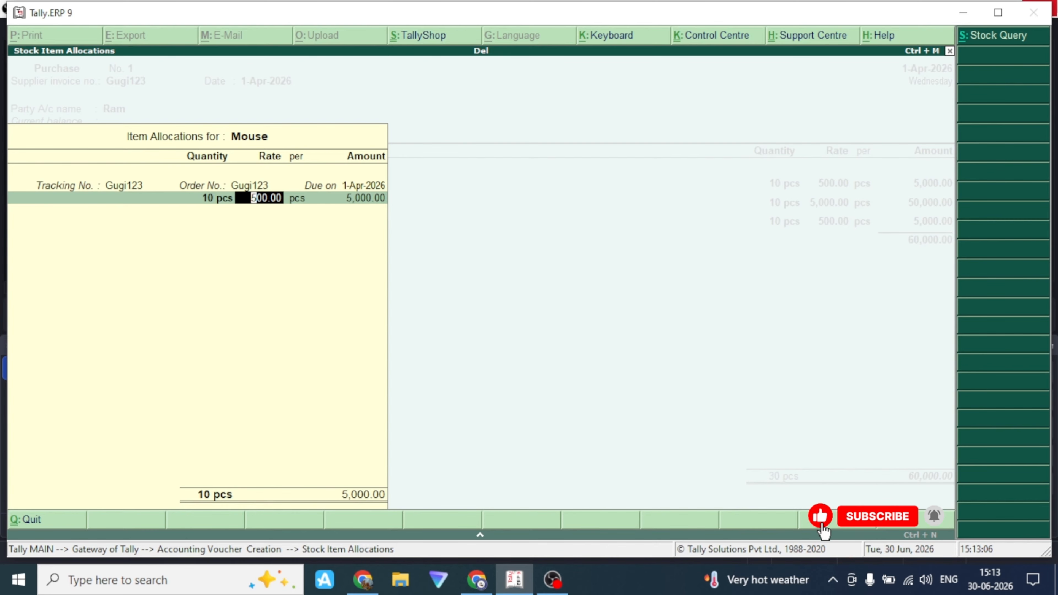
key(Return)
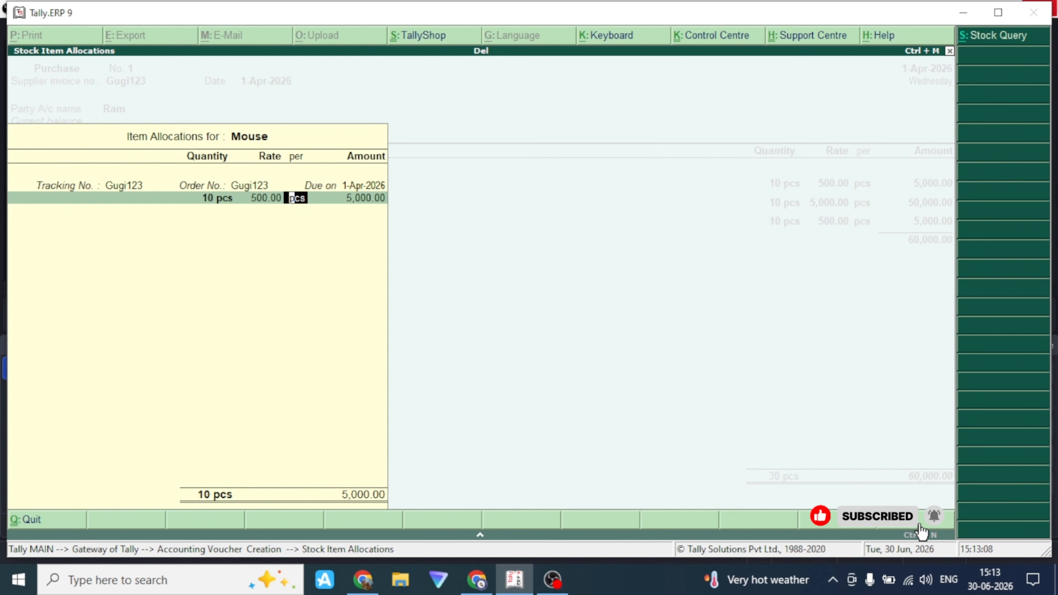
key(Return)
key(Return)
key(Return)
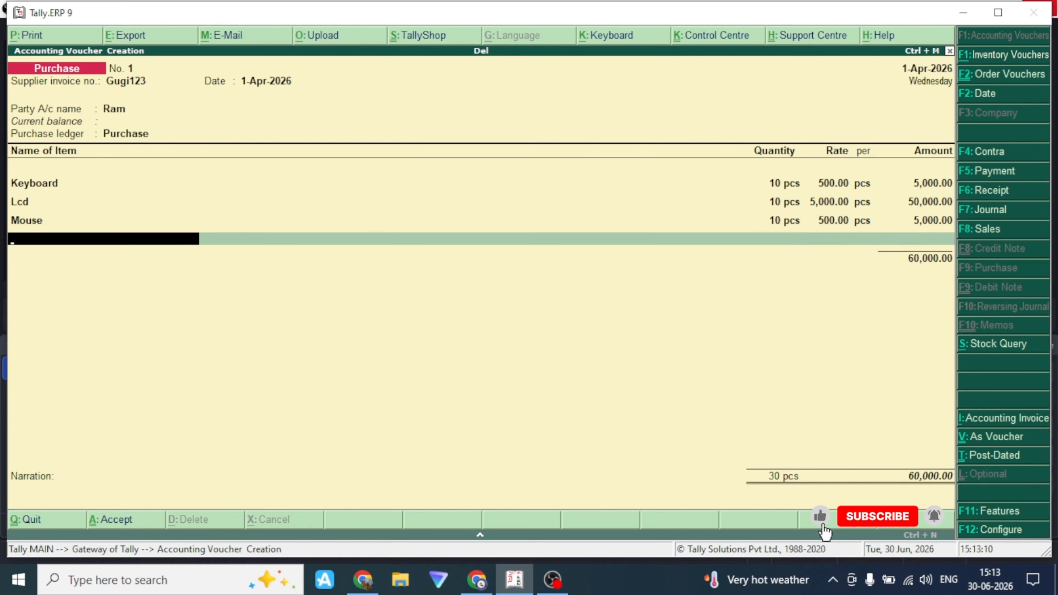
Step: End the purchase voucher's item list, leave the narration blank, and accept the voucher, leaving voucher entry
key(Return)
key(Return)
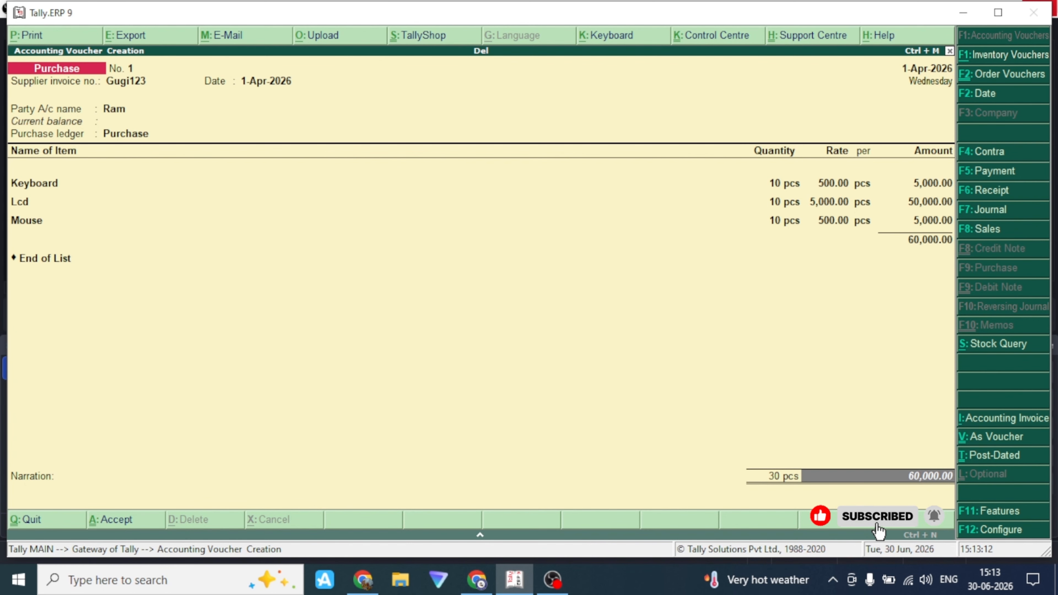
key(Return)
key(Return)
key(Escape)
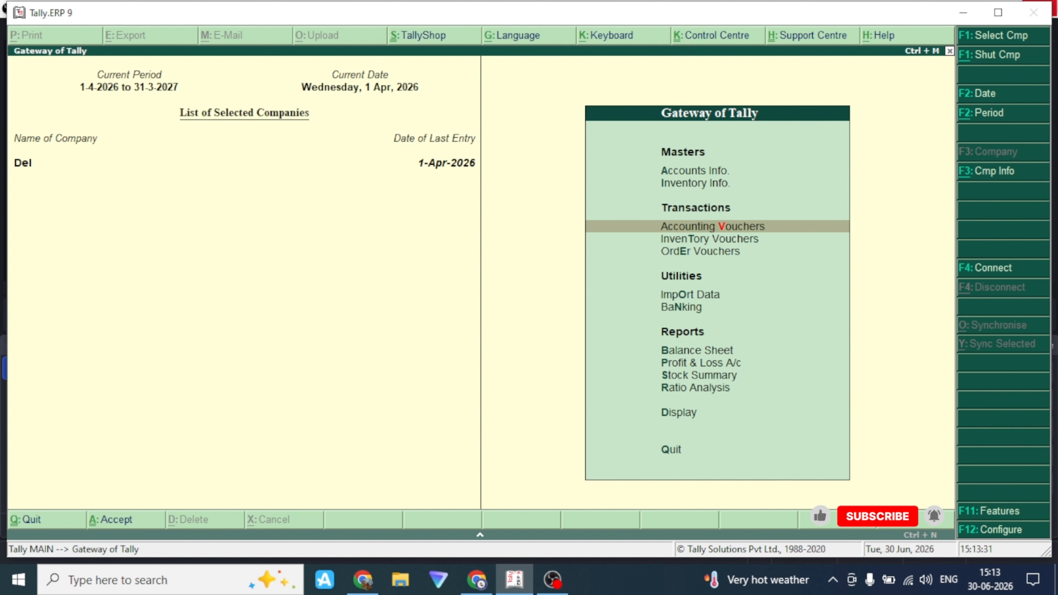
Step: Open the monthly summary of the Keyboard stock item from the Inventory Books reports
key(d)
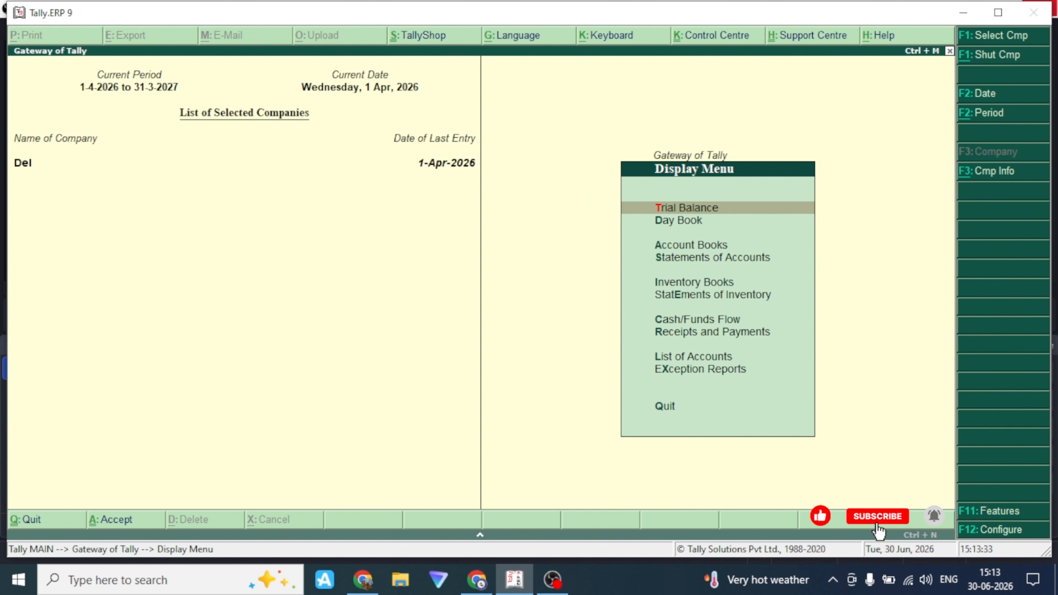
key(Down)
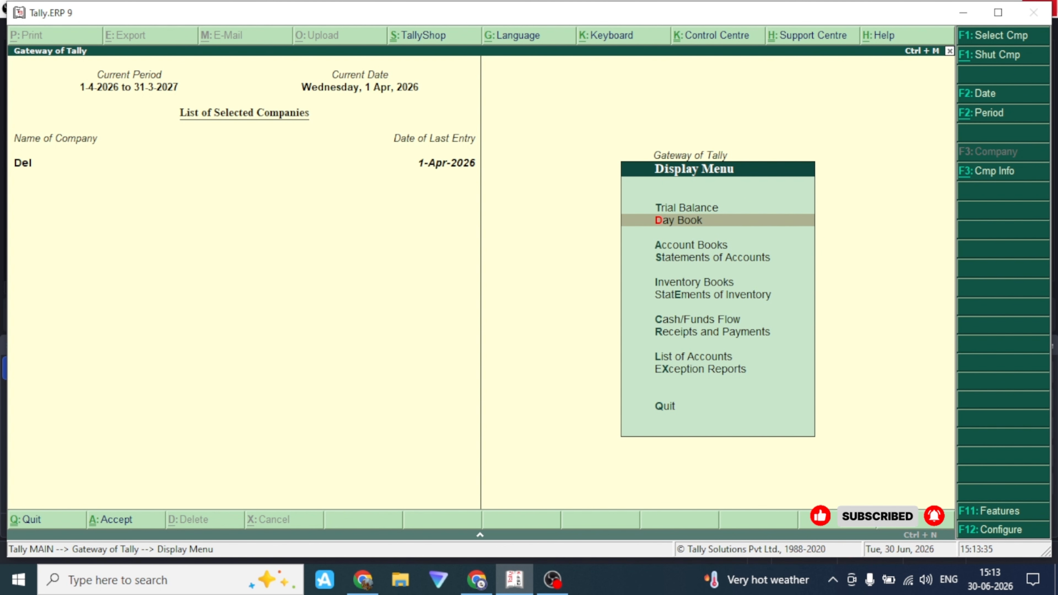
key(Down)
key(Down)
key(Down)
key(Down)
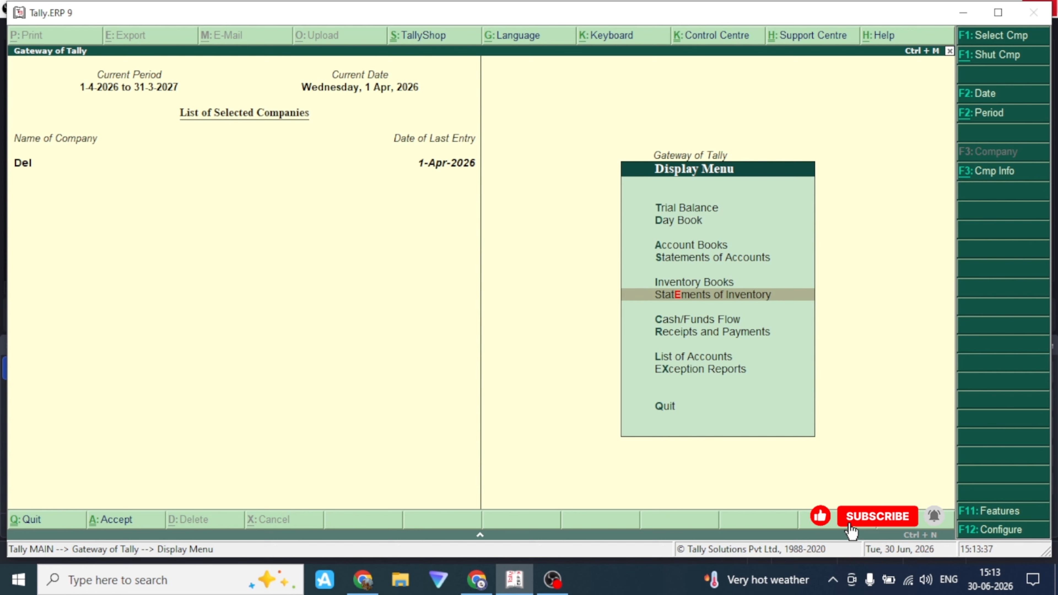
key(Return)
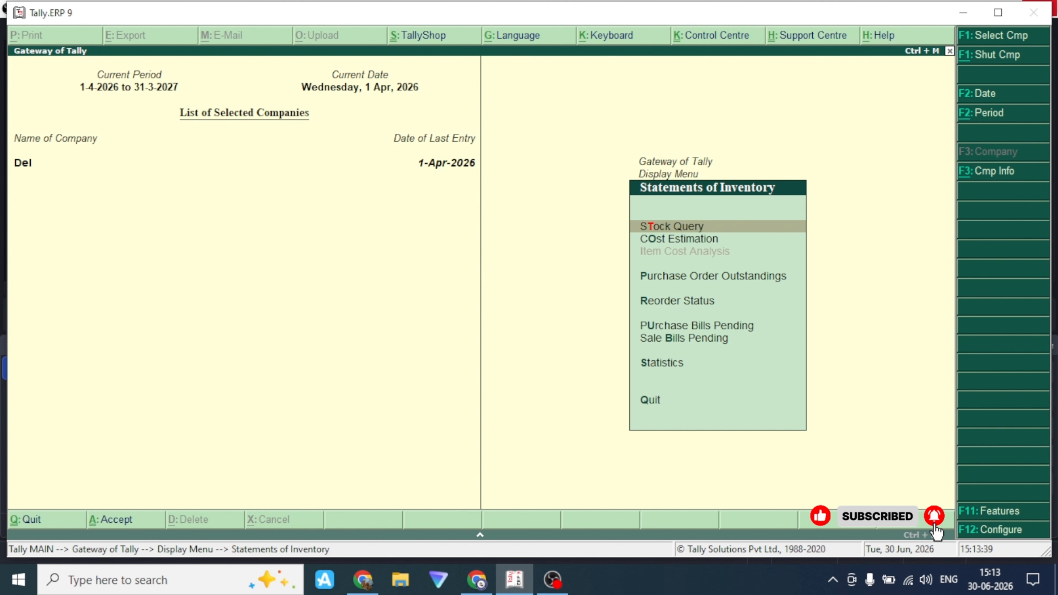
key(Escape)
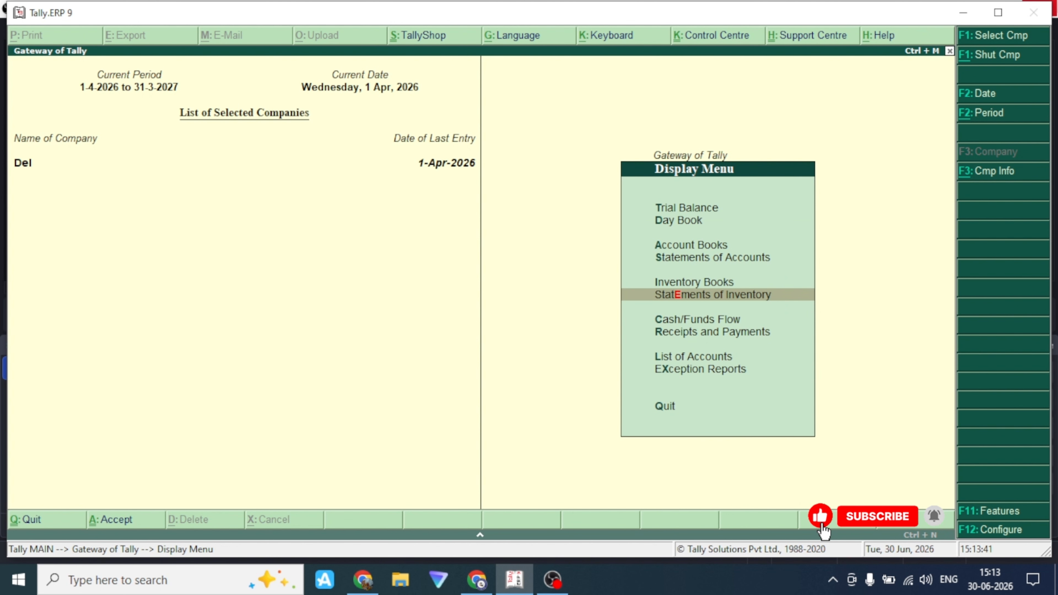
key(Up)
key(Return)
key(Return)
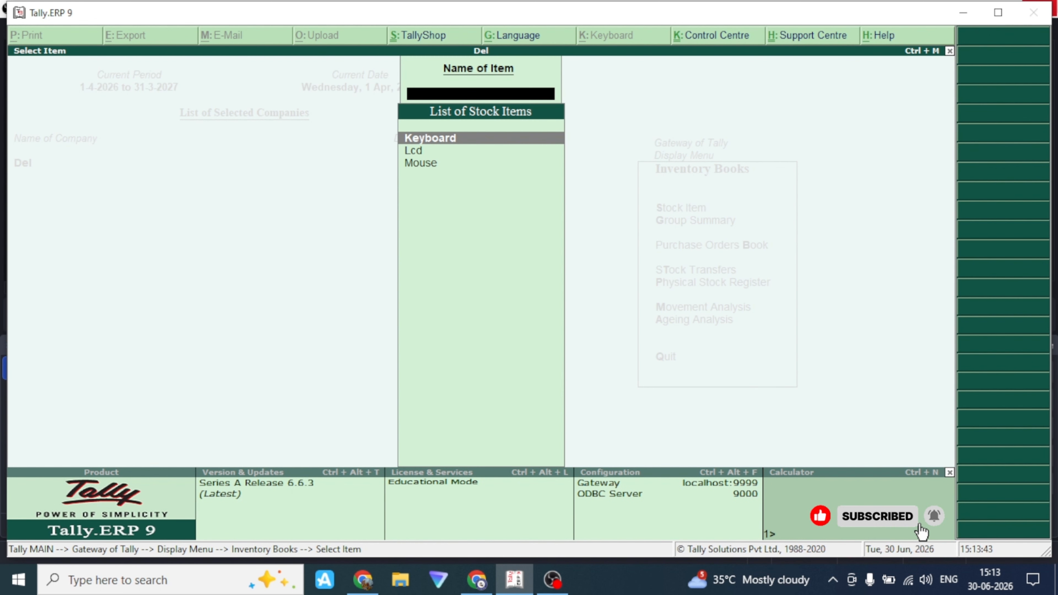
key(Return)
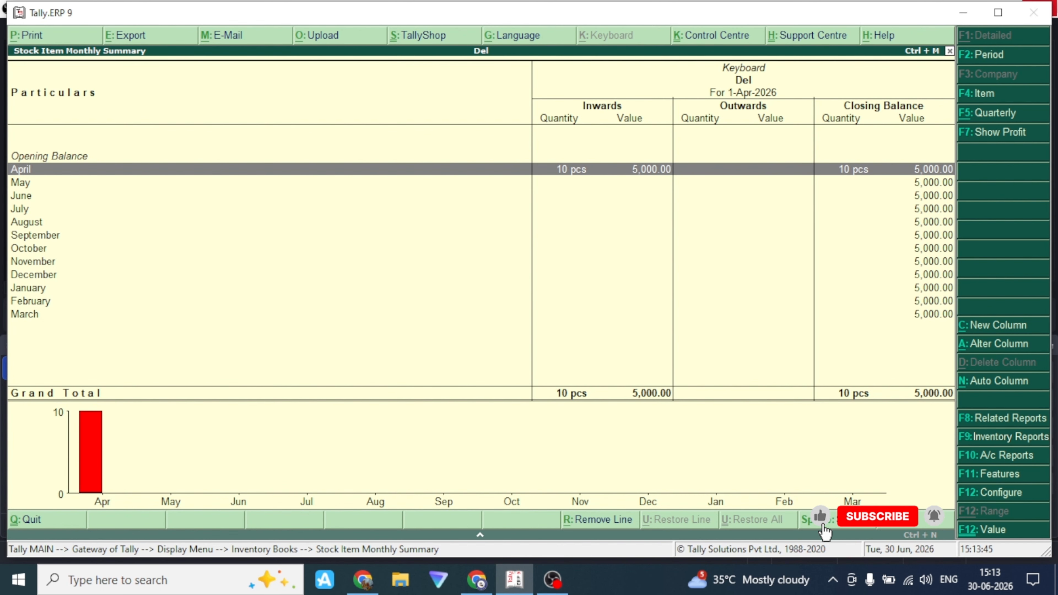
Step: Leave the Keyboard stock item's monthly summary and open the company's Balance Sheet report
key(Escape)
key(Escape)
key(Escape)
key(Escape)
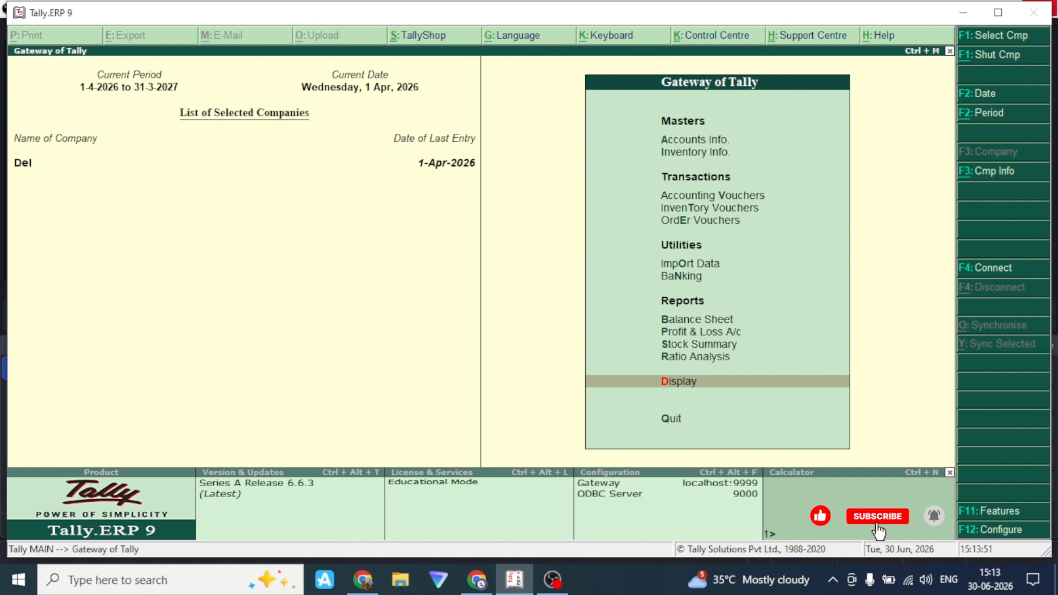
key(Up)
key(Up)
key(Up)
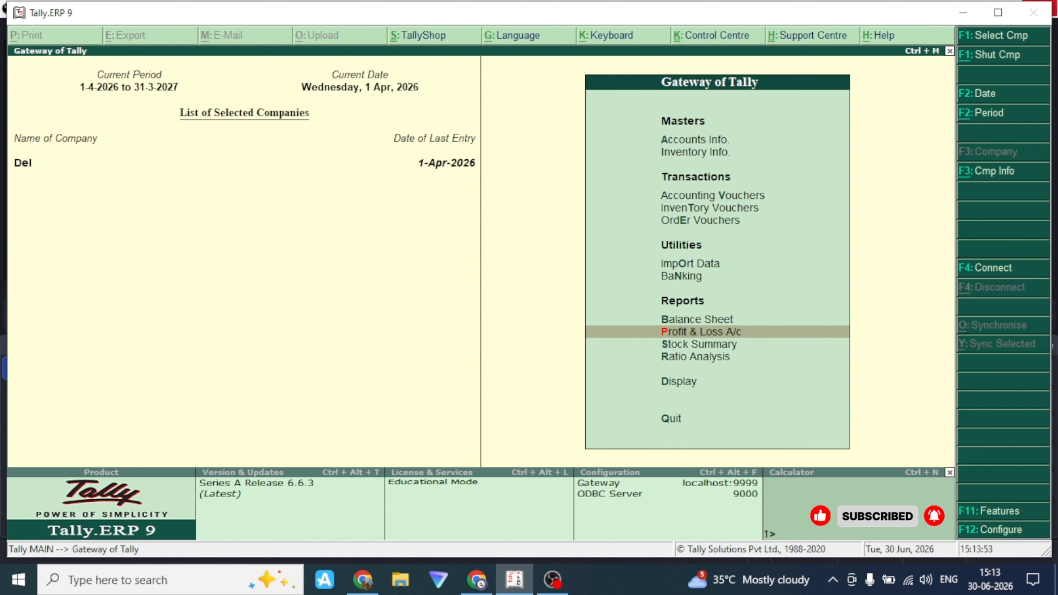
key(Down)
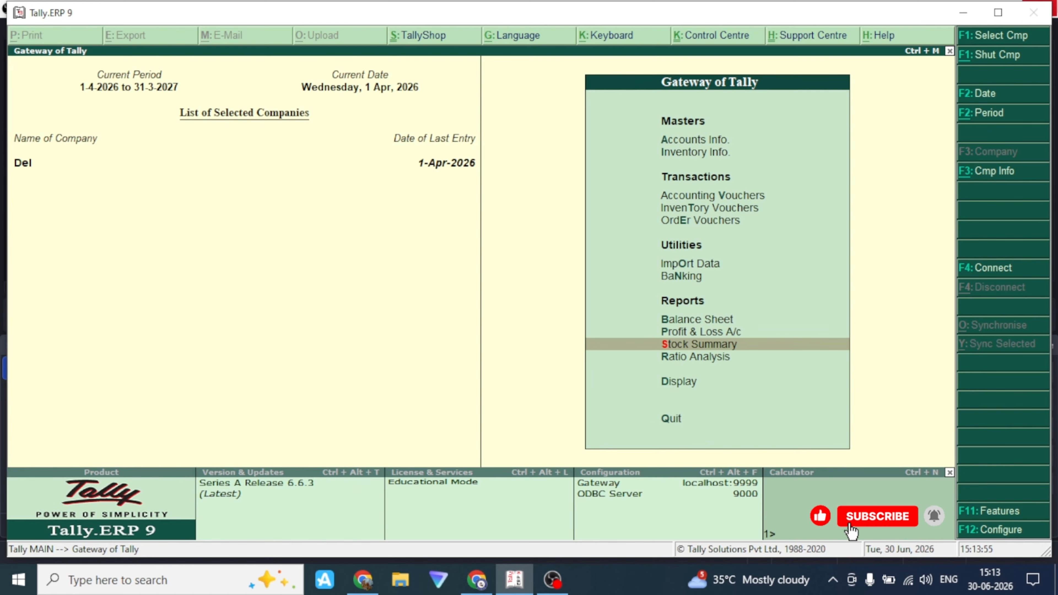
key(Up)
key(Up)
key(Return)
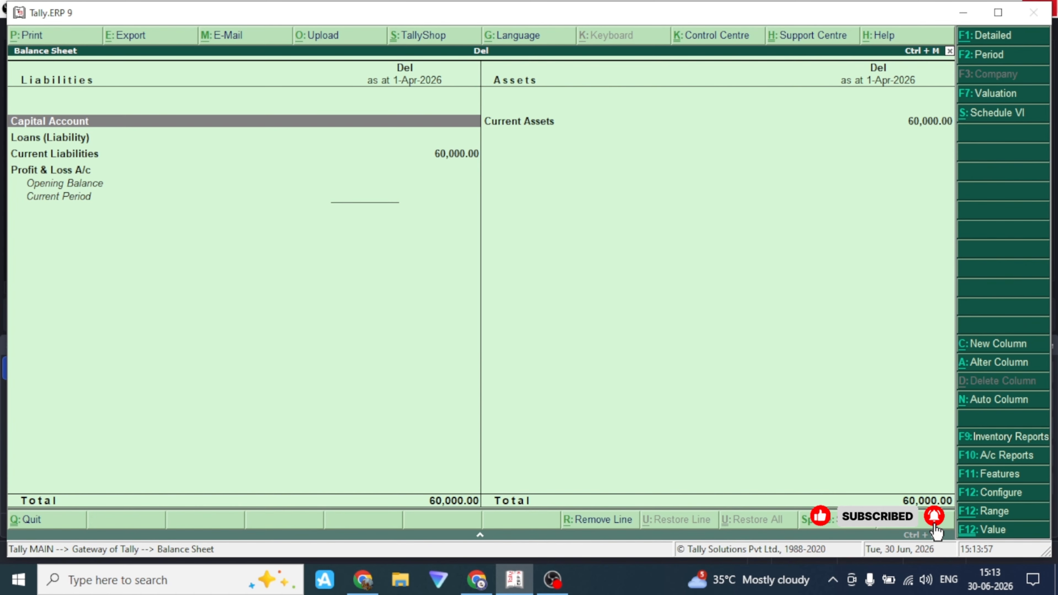
Step: Drill down from Current Liabilities into Sundry Creditors to view the supplier's balance, then return to the Gateway of Tally
key(Down)
key(Down)
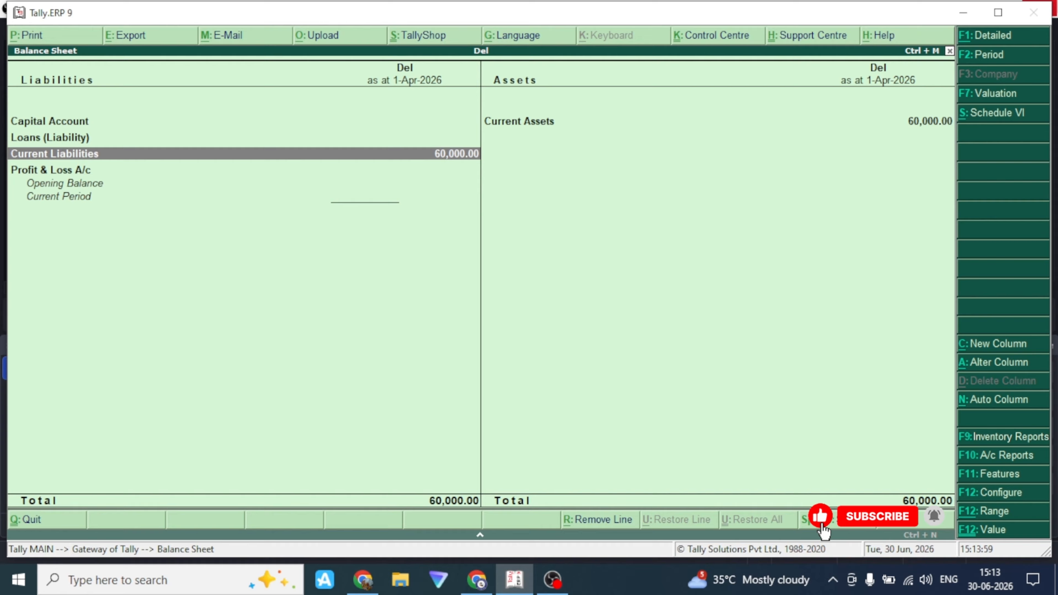
key(Return)
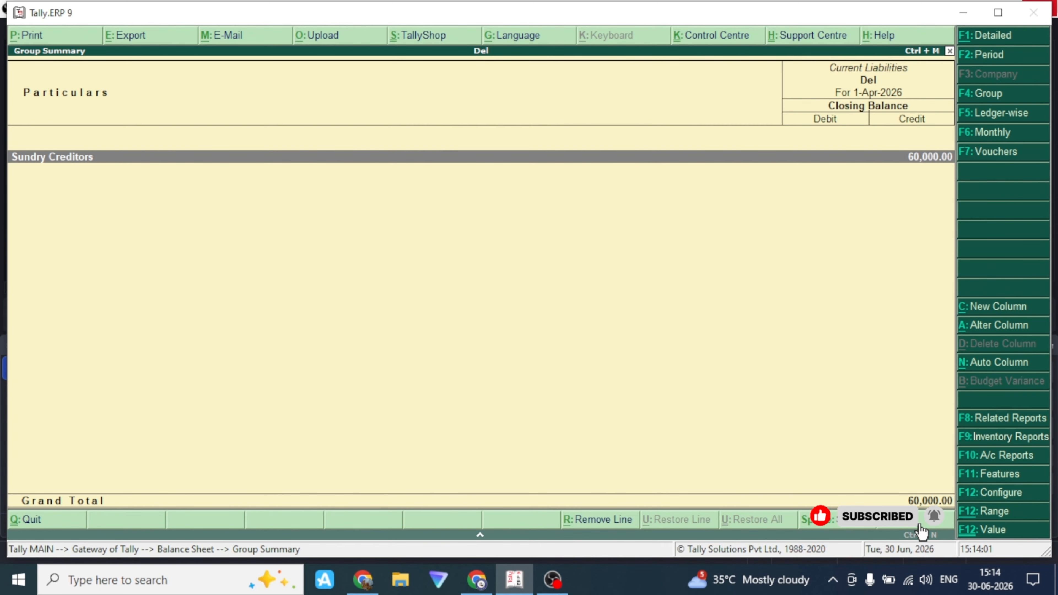
key(Return)
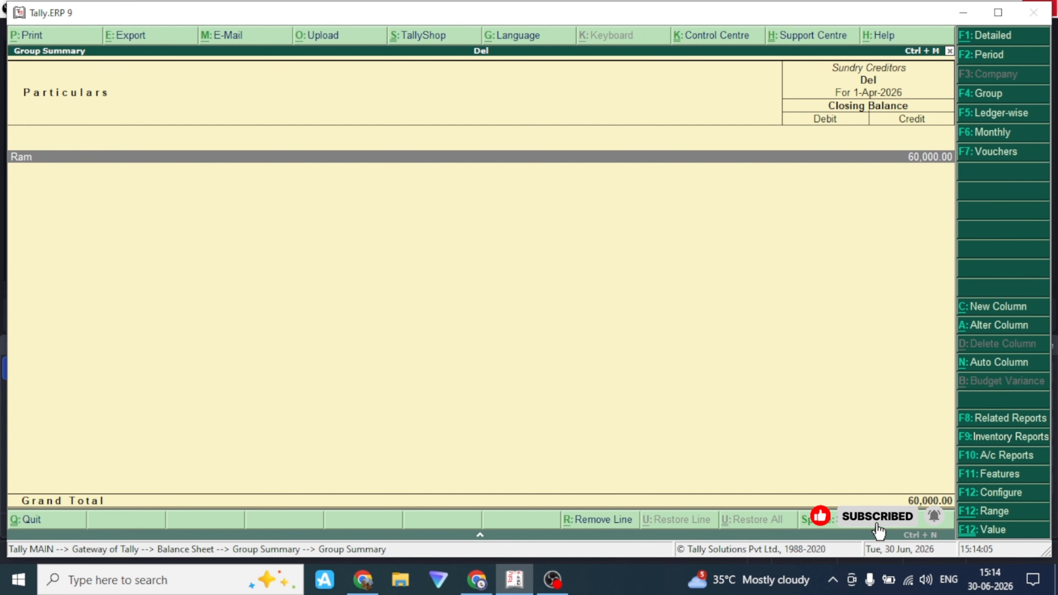
key(Escape)
key(Escape)
key(Escape)
key(Escape)
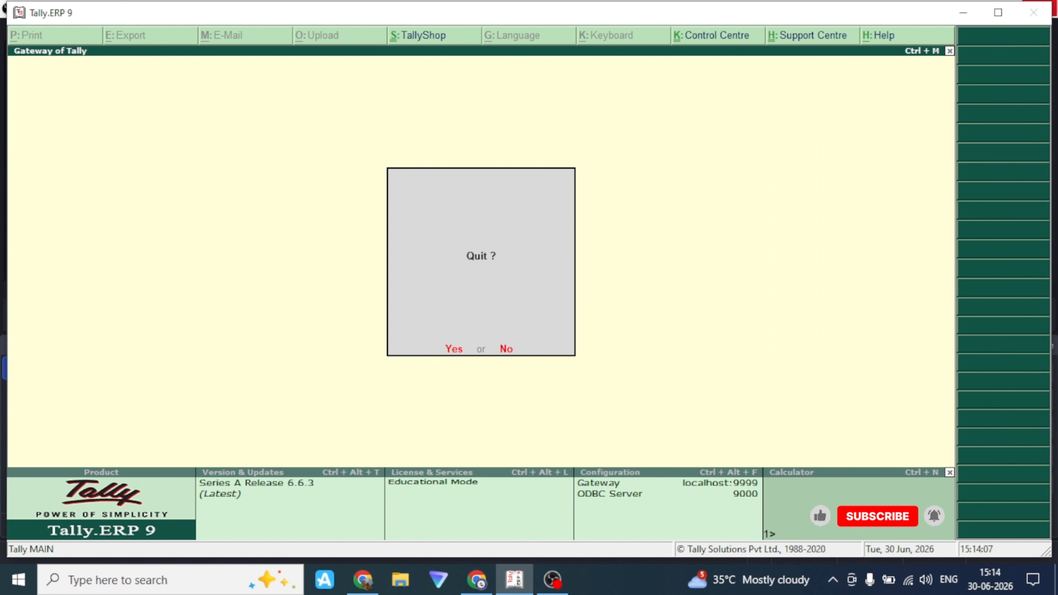
key(Escape)
Step: Open accounting voucher entry and switch it to a new Payment voucher
key(Down)
key(Down)
key(Down)
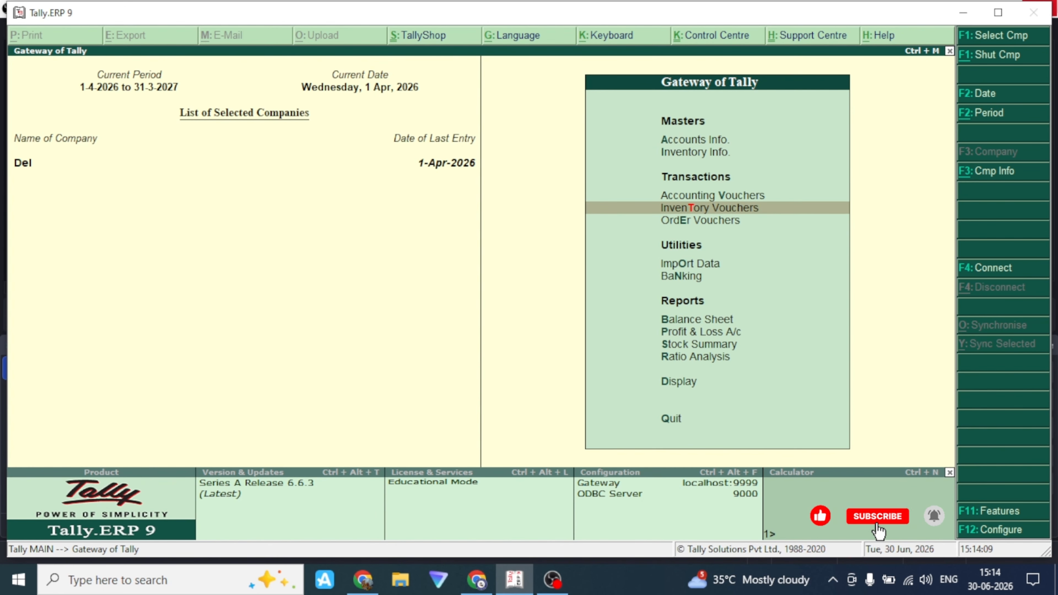
key(Up)
key(Return)
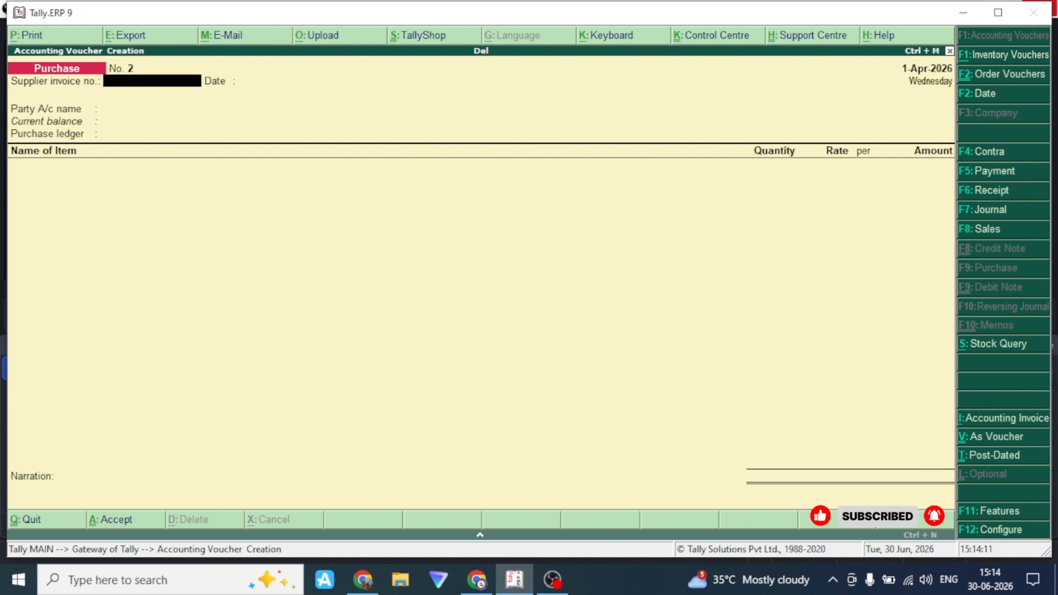
key(F5)
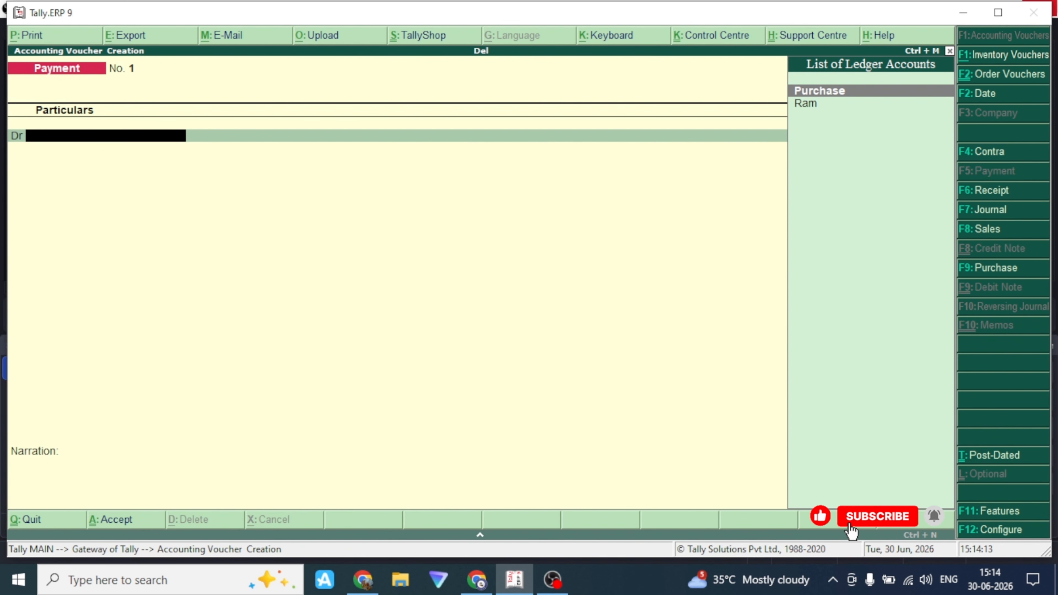
Step: Debit the supplier's ledger with 60,000 in the payment voucher
key(Down)
key(Return)
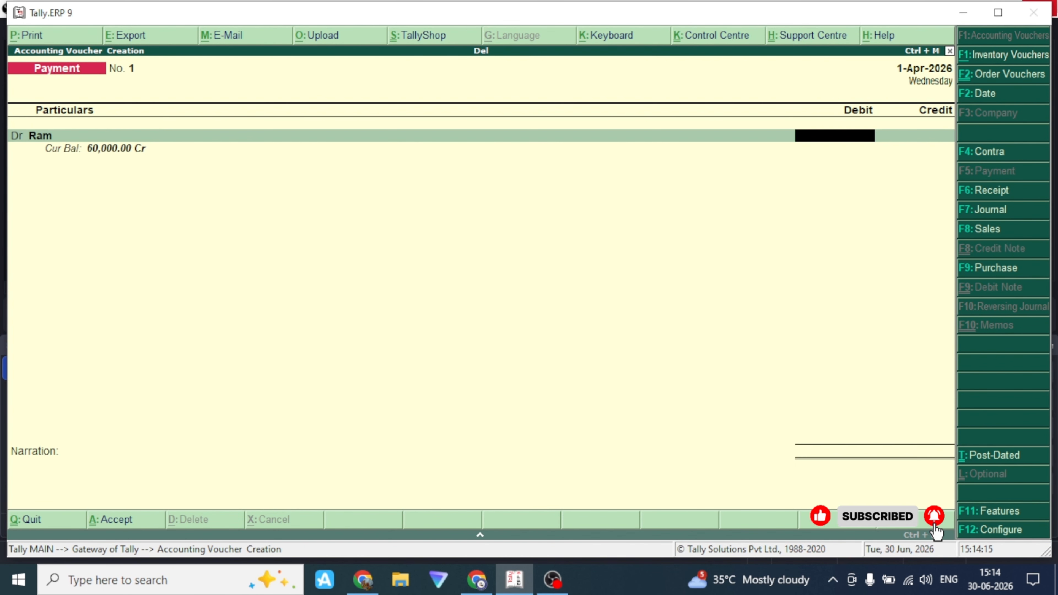
text(60000)
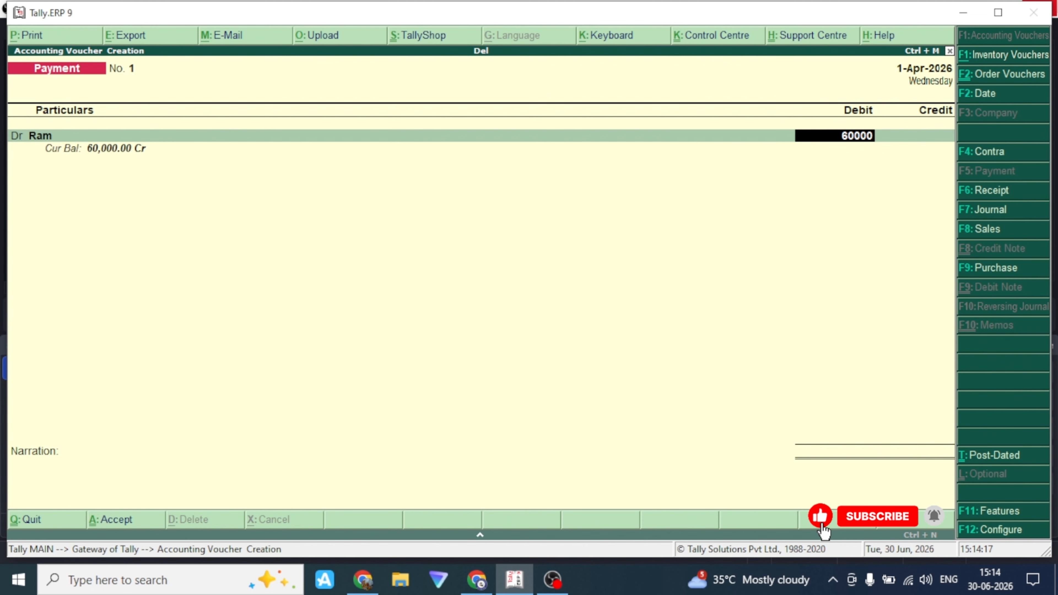
key(Return)
key(Return)
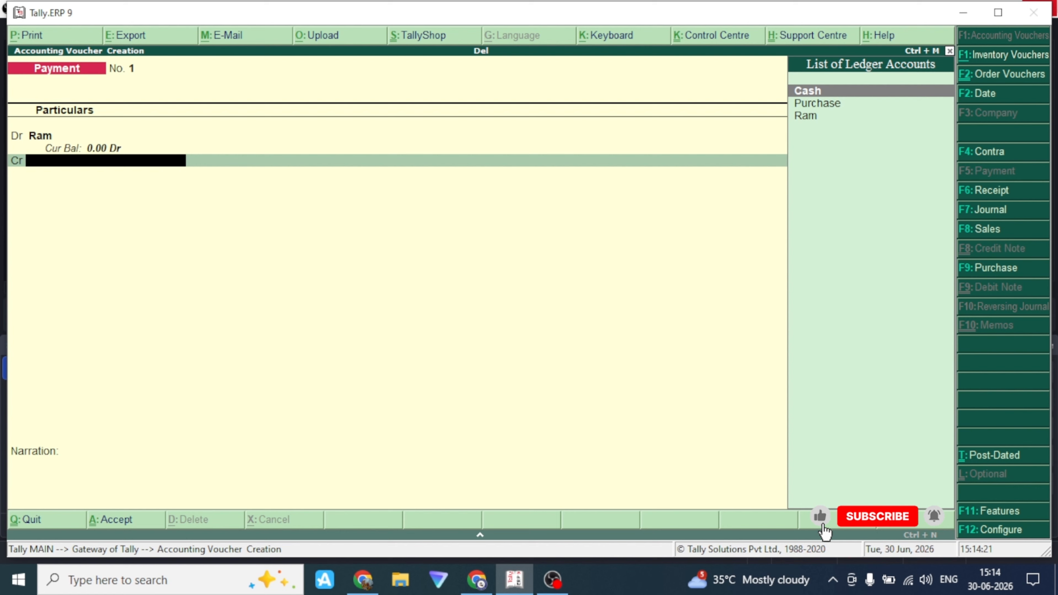
Step: Credit Cash with 60,000, leave the narration blank, and accept the payment voucher
key(Return)
key(Return)
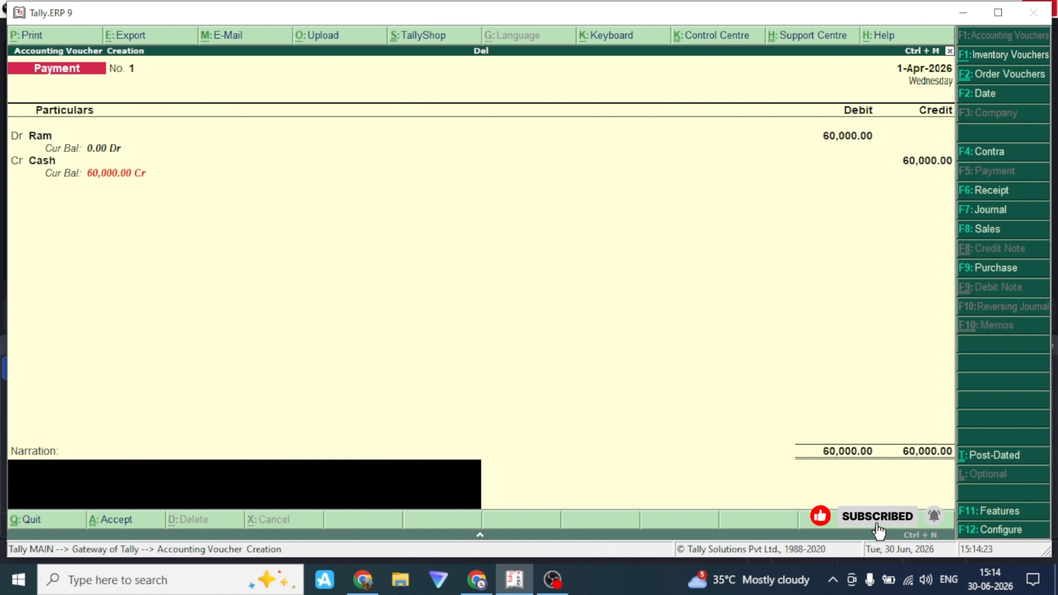
key(Return)
key(Return)
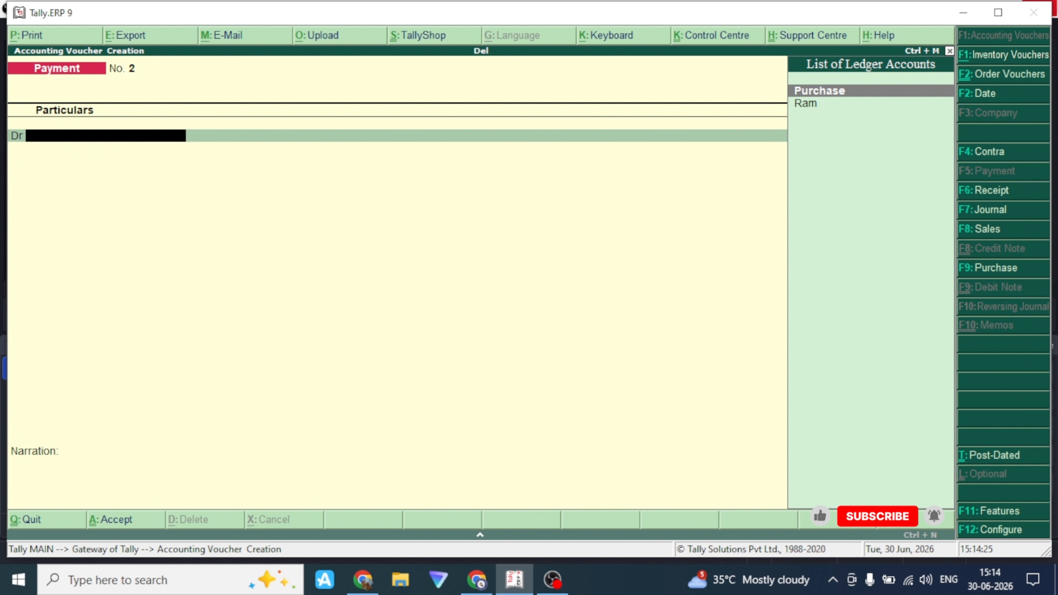